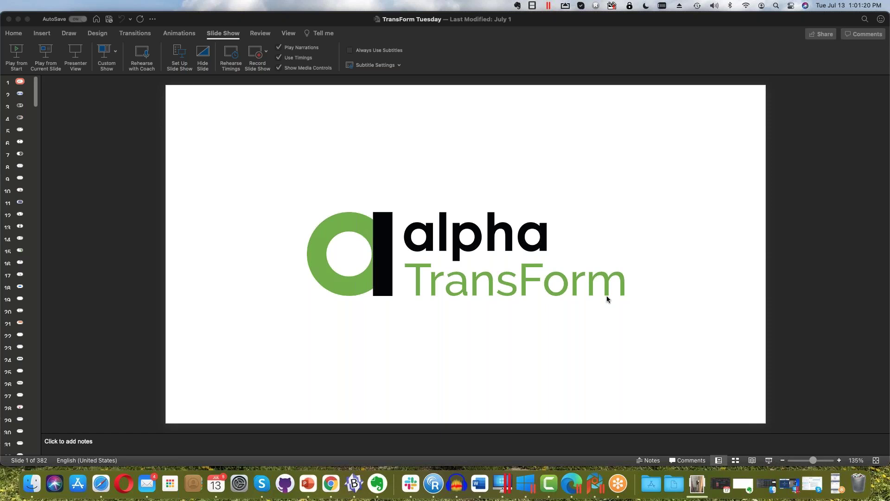
- Switch to Safari and look through the list of Diagnose and Repair forms in the TransForm Management Console
left_click(101, 485)
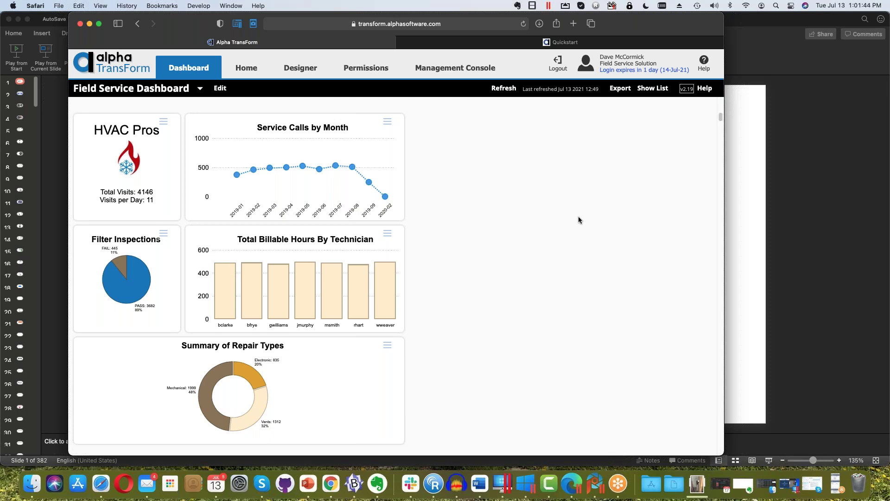
left_click(465, 68)
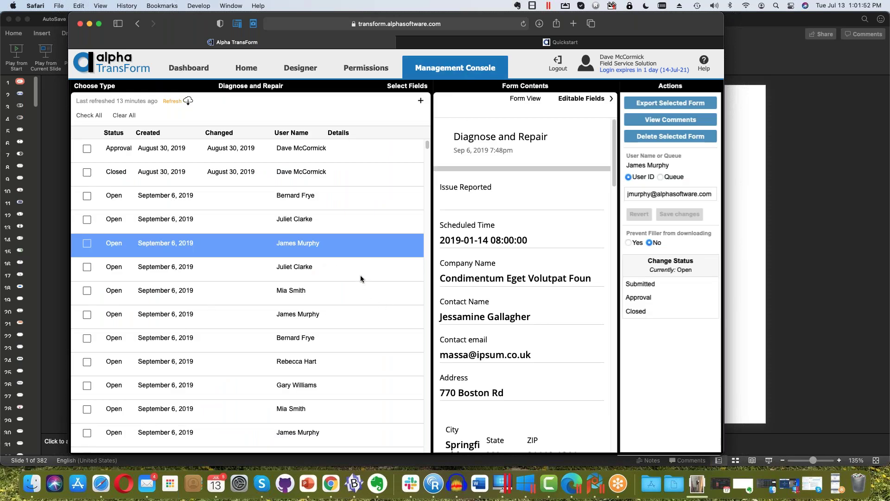
scroll(360, 278, "down", 1)
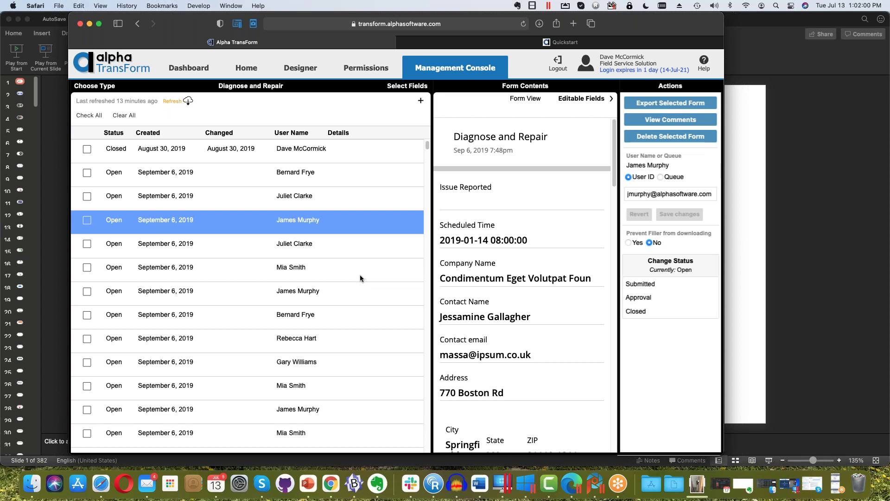
scroll(360, 278, "down", 5)
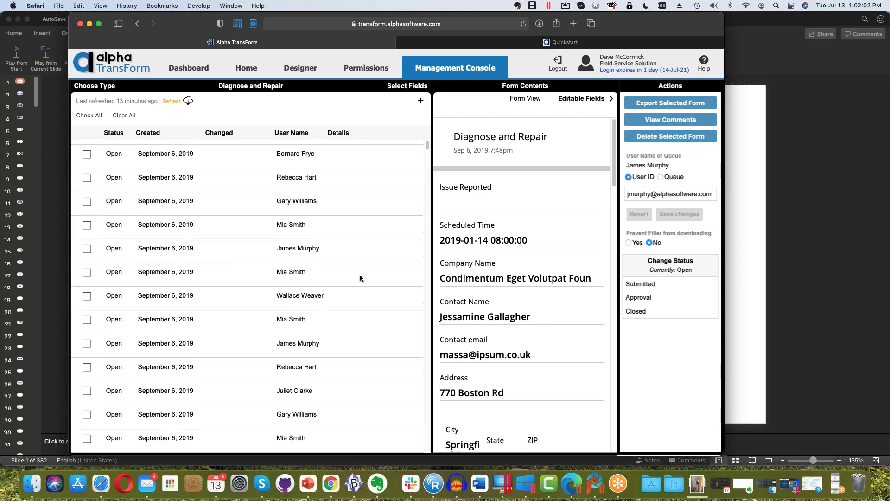
scroll(360, 278, "down", 1)
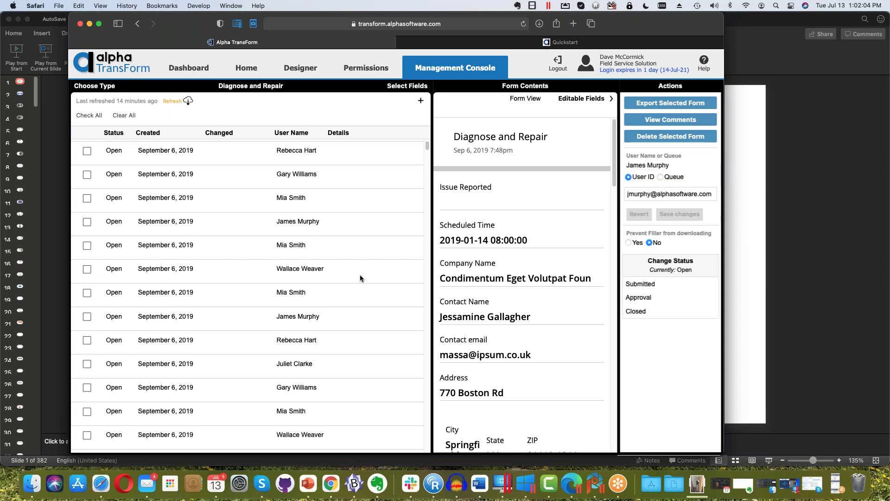
left_click(320, 271)
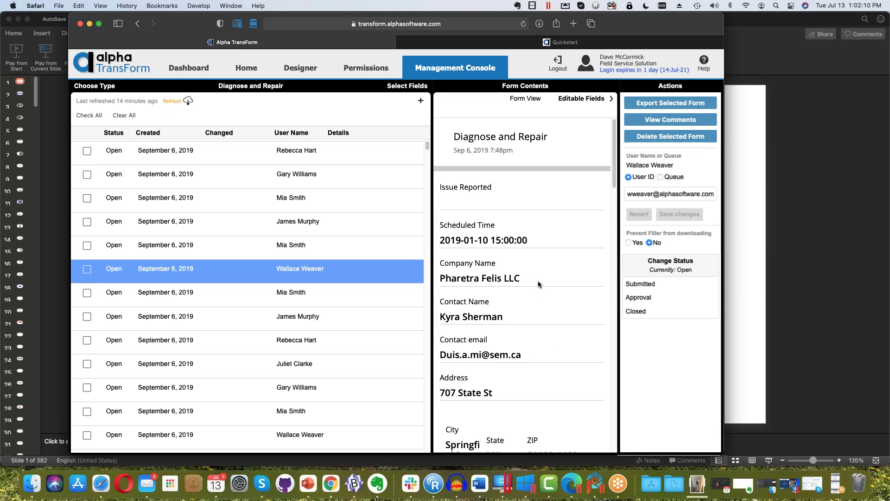
scroll(537, 280, "down", 3)
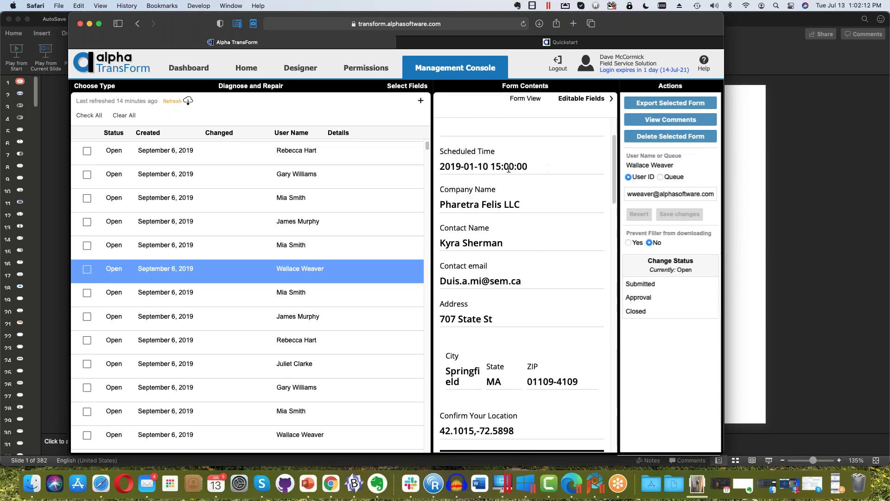
scroll(555, 275, "down", 3)
scroll(556, 275, "down", 10)
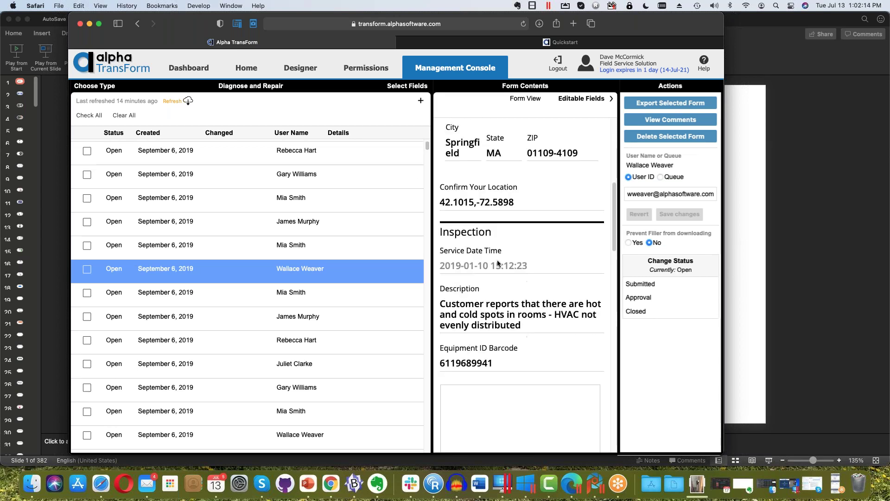
scroll(538, 250, "down", 10)
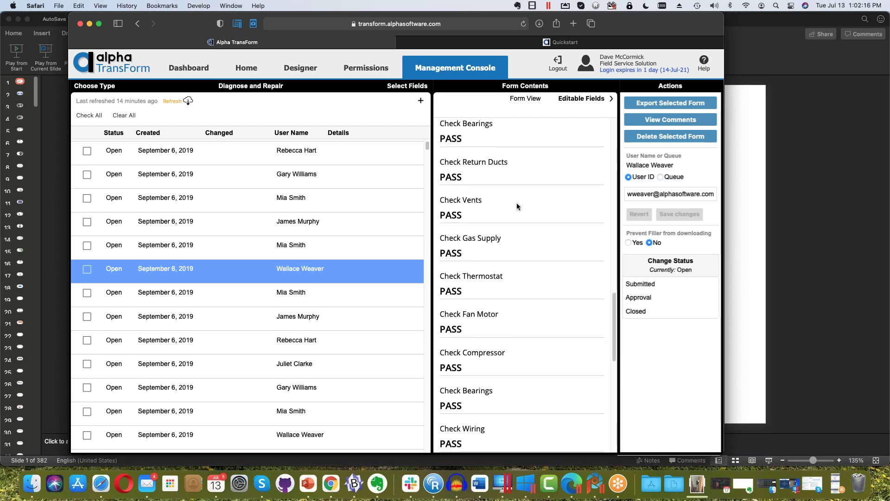
scroll(513, 179, "down", 3)
scroll(513, 179, "up", 3)
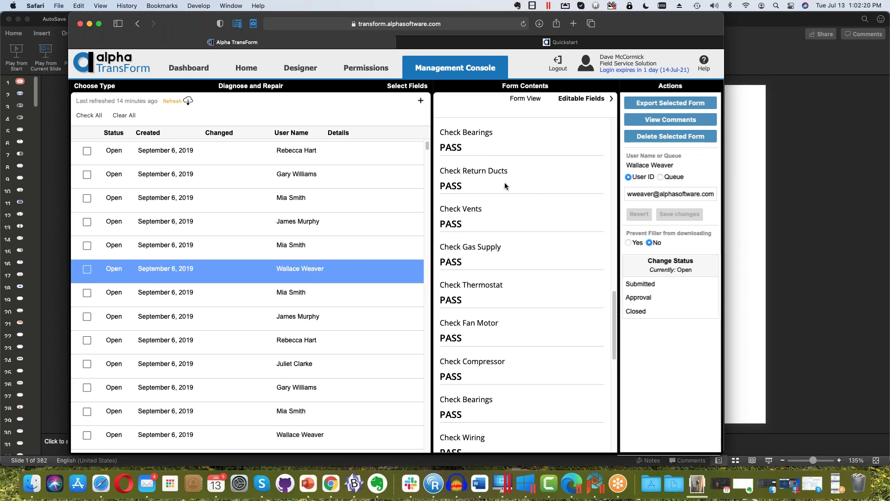
scroll(504, 182, "down", 3)
scroll(520, 277, "up", 5)
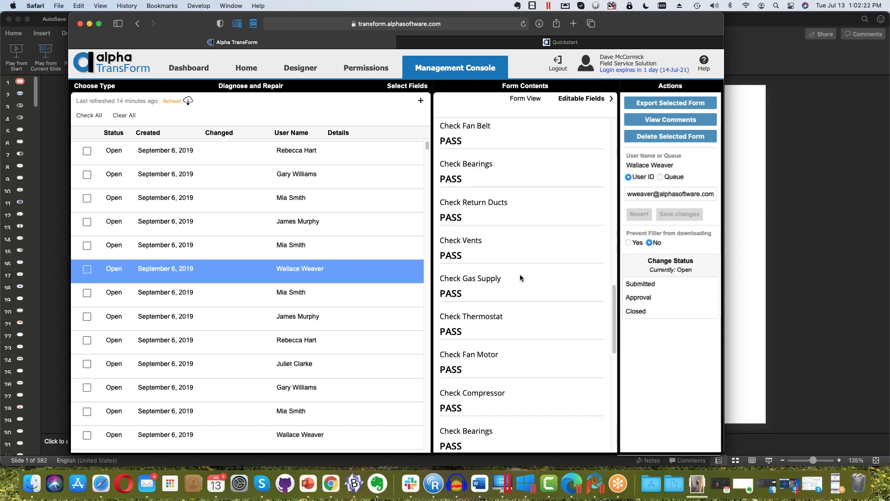
- Examine the form's Issues Found, Repair and Conclusion sections, and return to the beginning of the form
scroll(533, 348, "down", 5)
scroll(530, 339, "down", 6)
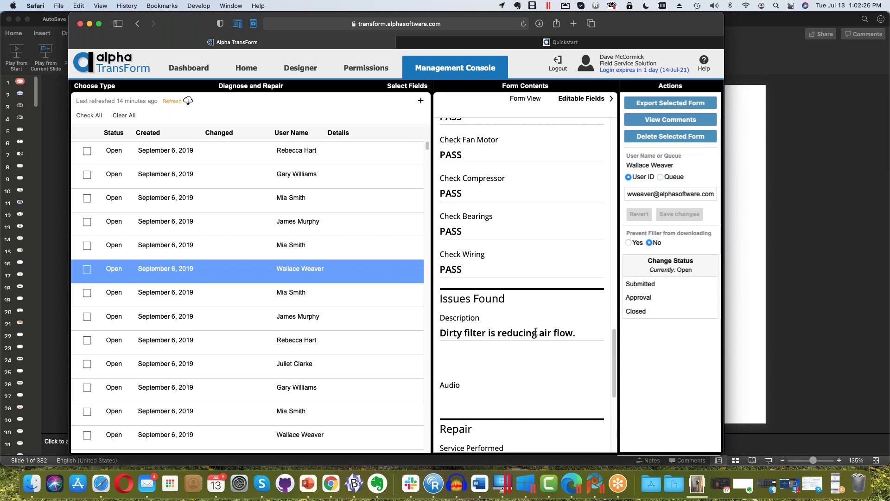
scroll(555, 308, "down", 4)
scroll(553, 307, "down", 8)
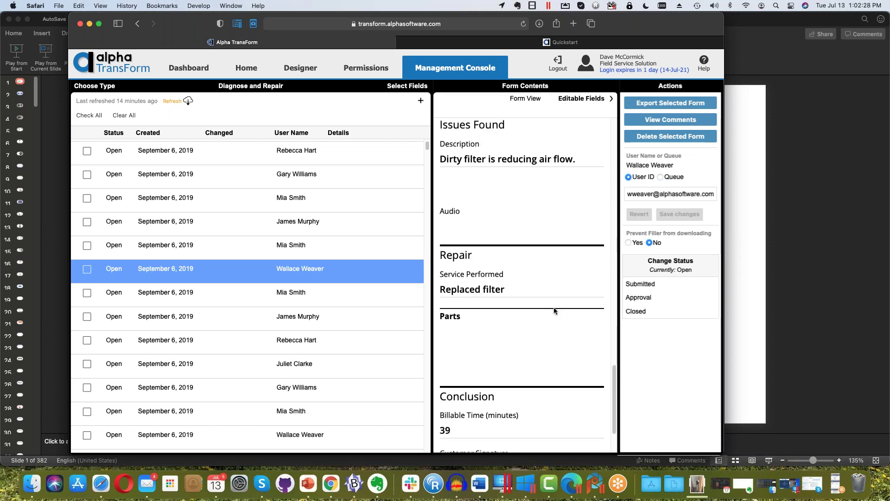
scroll(553, 307, "up", 15)
scroll(553, 307, "down", 10)
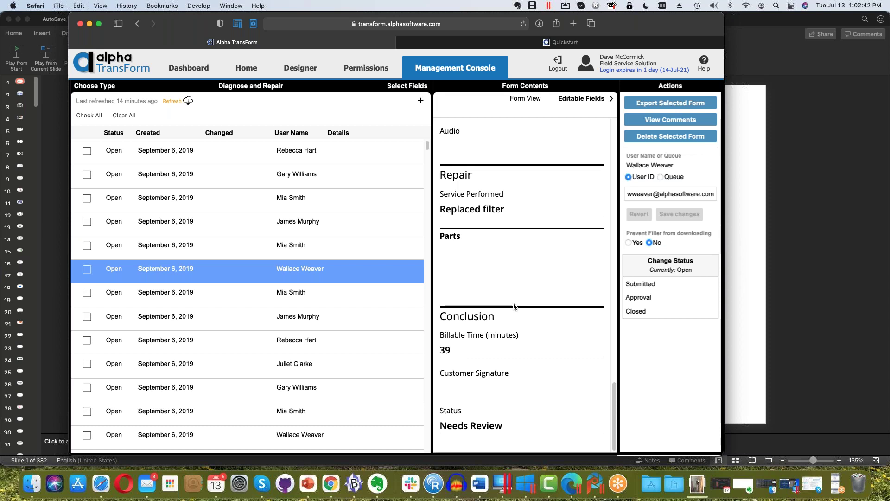
scroll(514, 307, "up", 15)
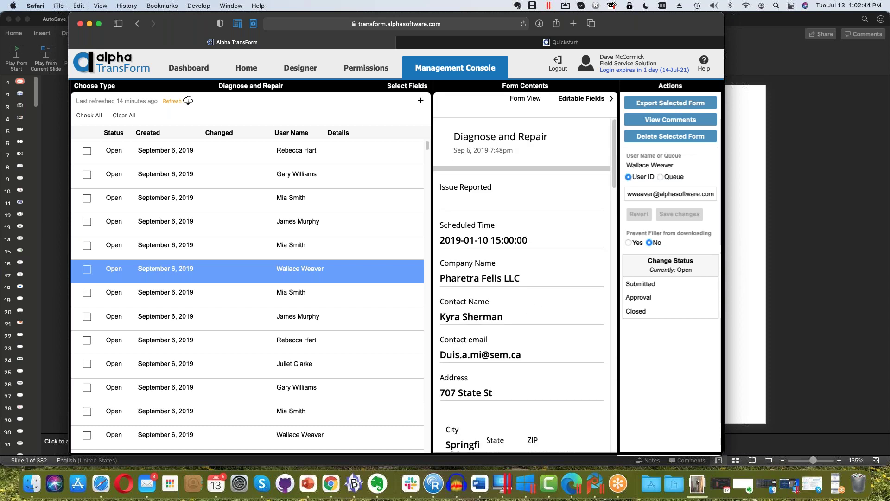
- Open the Field Service Dashboard's settings for editing and view its Dashboard Name property
left_click(185, 70)
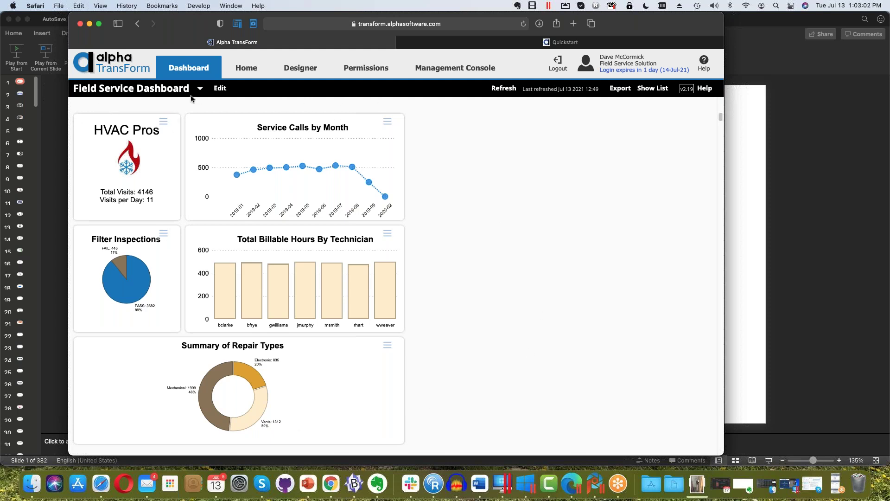
left_click(222, 92)
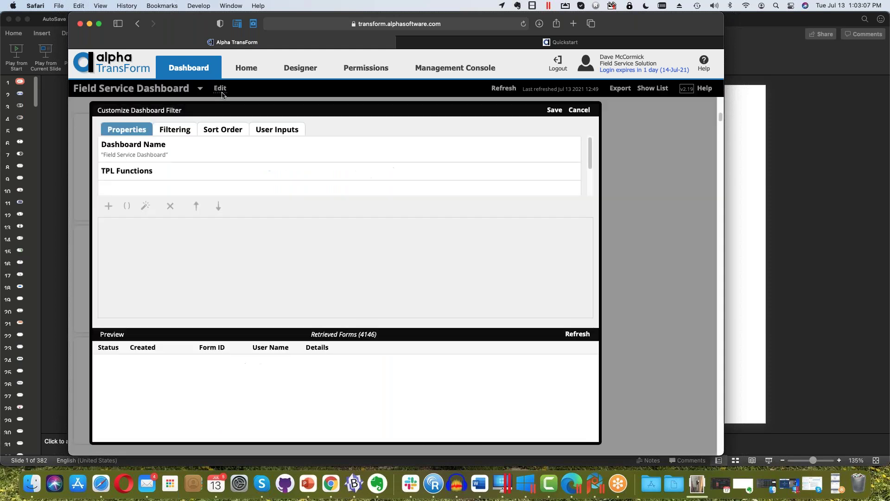
left_click(122, 154)
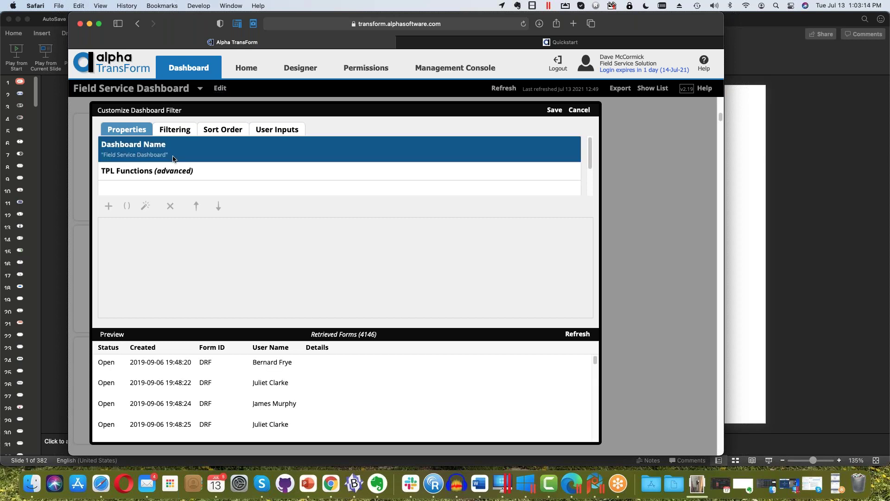
- Examine the dashboard's filtering rules, including the Form ID rule for Diagnose and Repair (DRF), and close the settings without saving
left_click(180, 130)
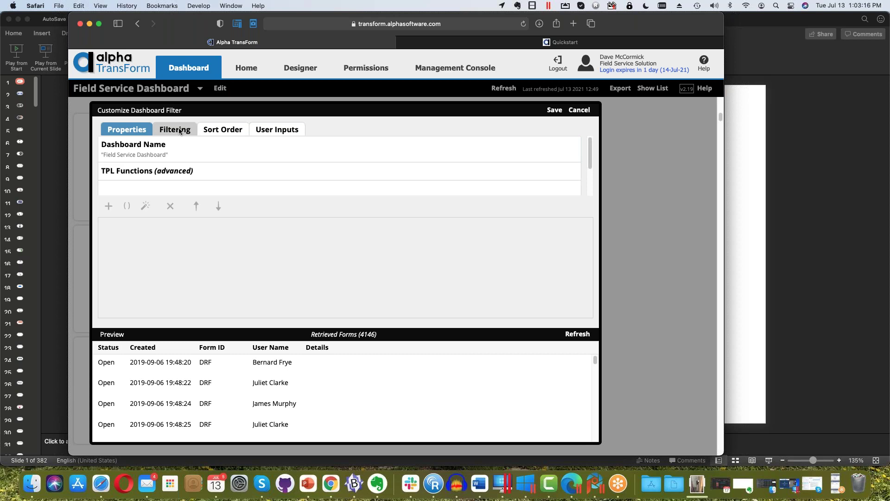
left_click(208, 145)
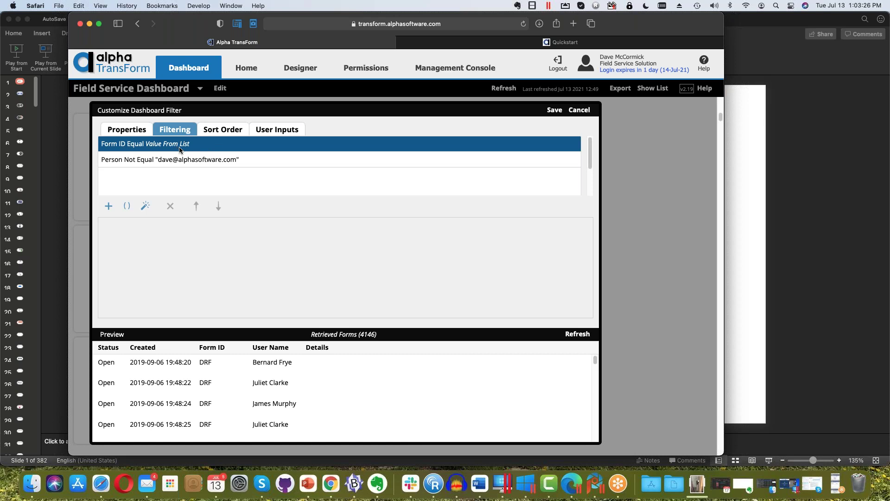
left_click(187, 147)
left_click(205, 153)
left_click(206, 150)
left_click(206, 151)
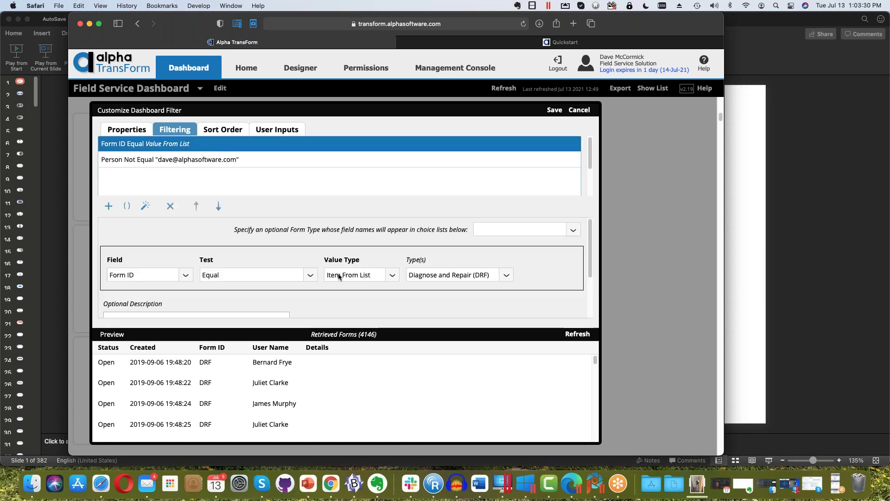
scroll(315, 267, "down", 1)
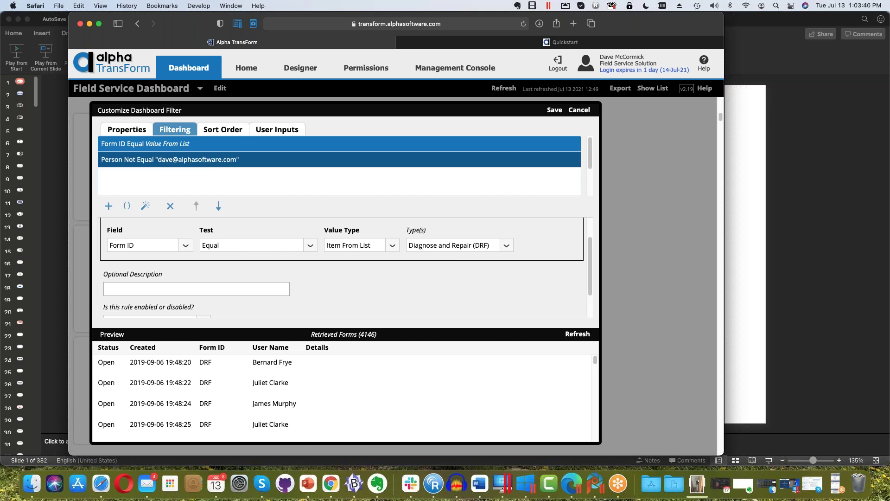
left_click(261, 410)
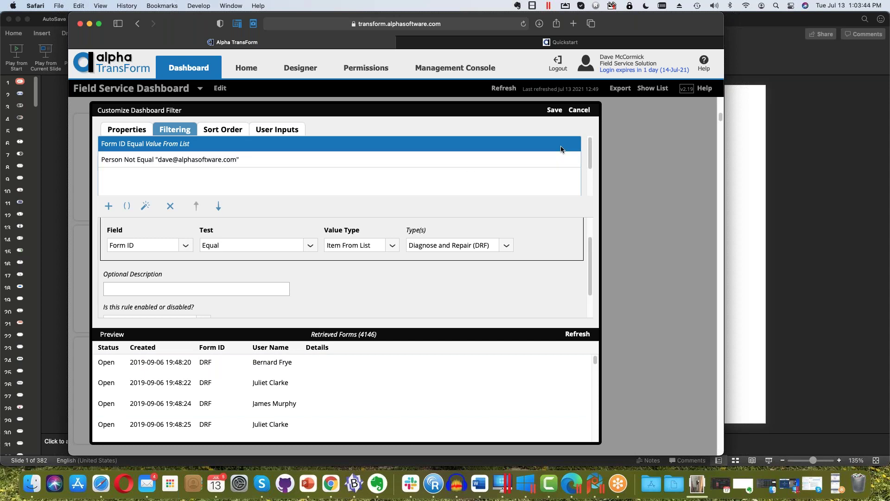
left_click(579, 110)
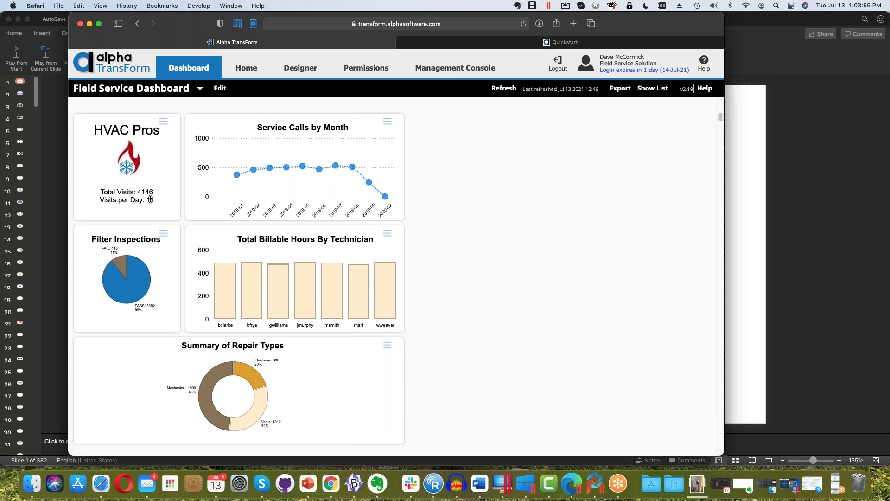
- Open the HVAC Pros tile for editing, and try the Short tile height before setting it back to Small
left_click(164, 122)
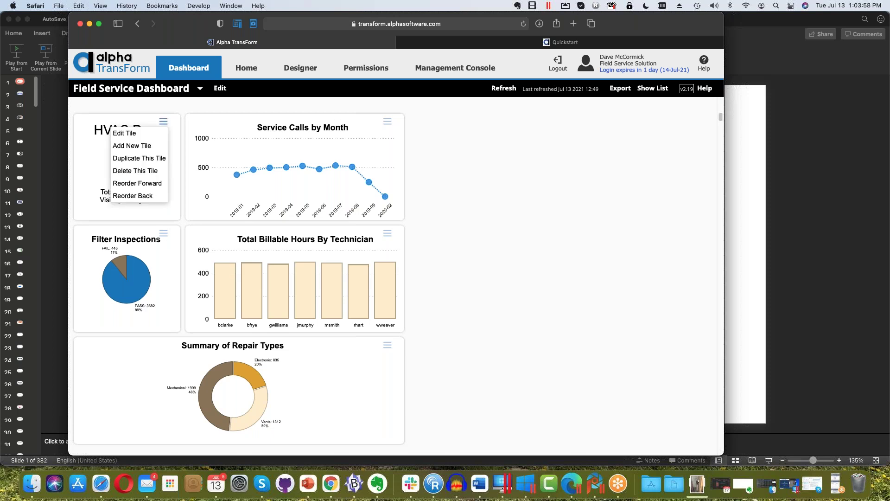
left_click(143, 134)
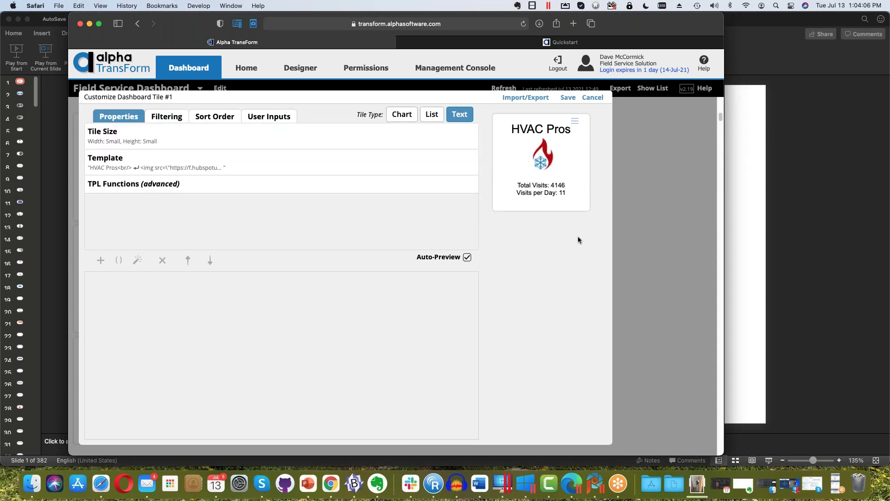
left_click(307, 140)
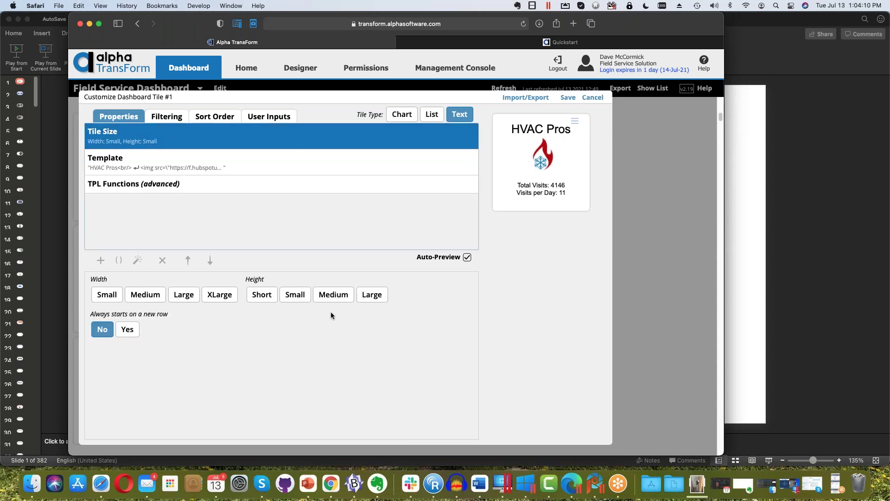
left_click(262, 295)
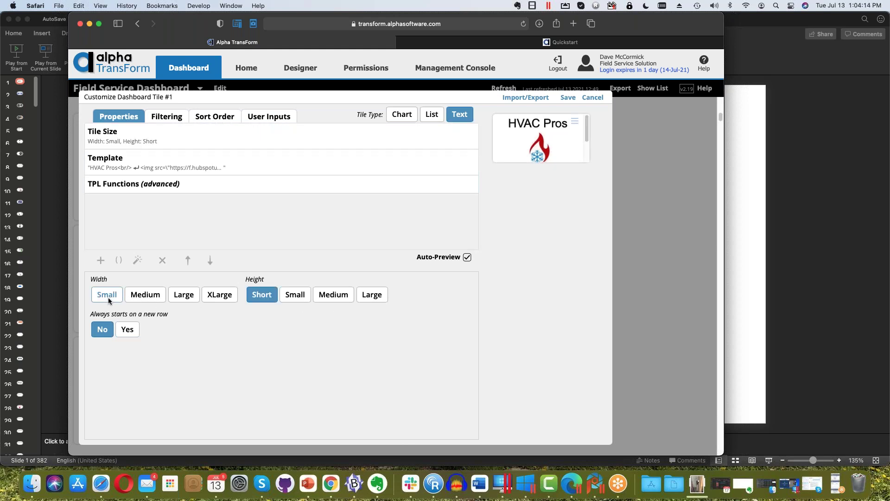
left_click(304, 296)
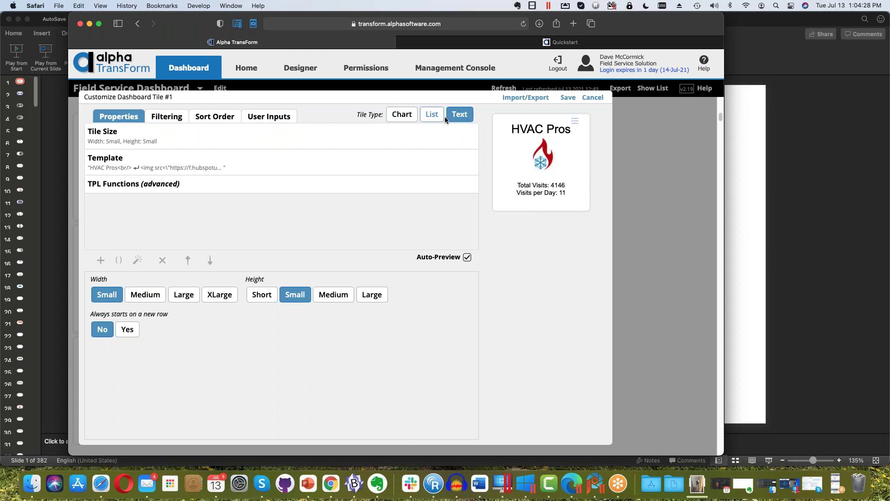
- Examine the HVAC Pros tile's template text: its title, image tag and the expressions for total visits and visits per day
left_click(344, 170)
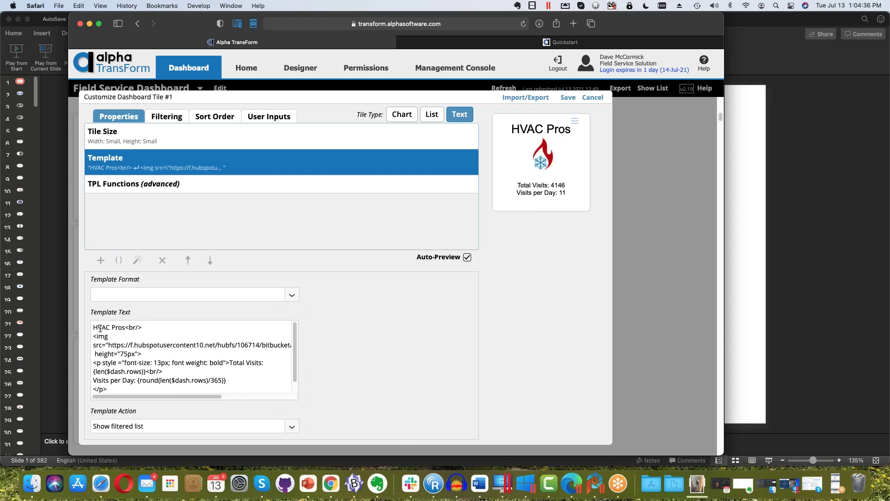
left_click_drag(93, 326, 125, 326)
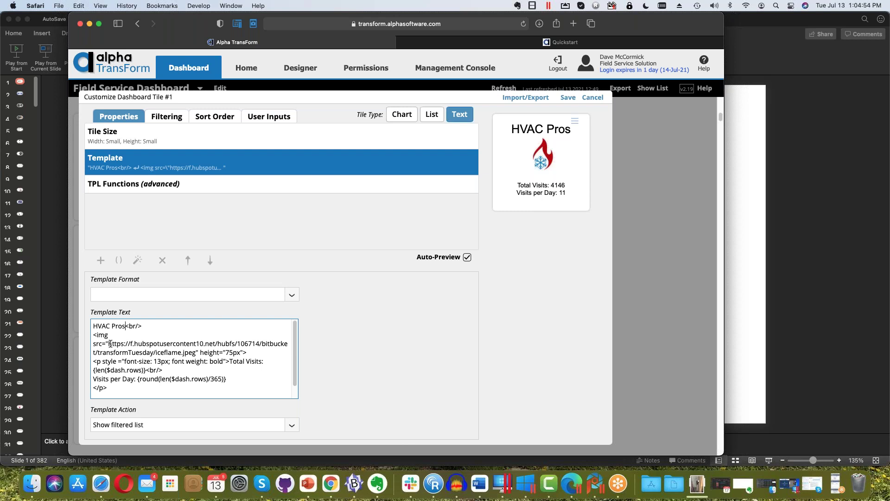
left_click_drag(247, 352, 84, 339)
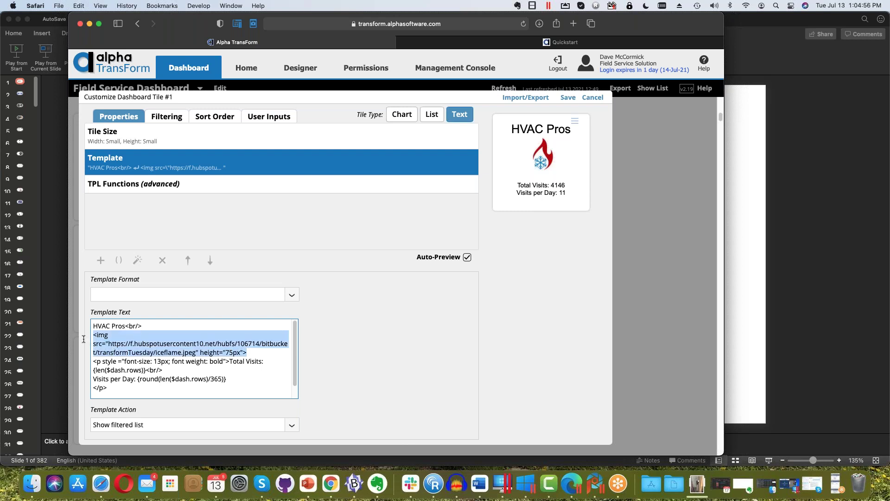
left_click(257, 365)
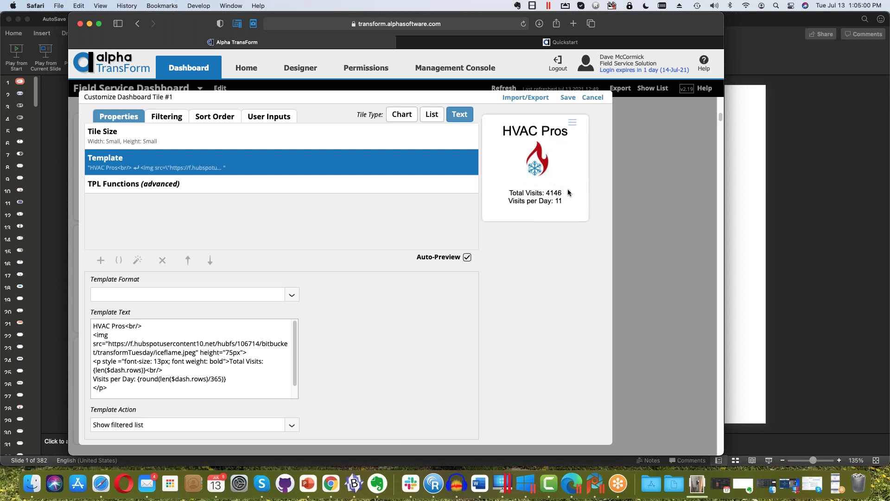
left_click(148, 376)
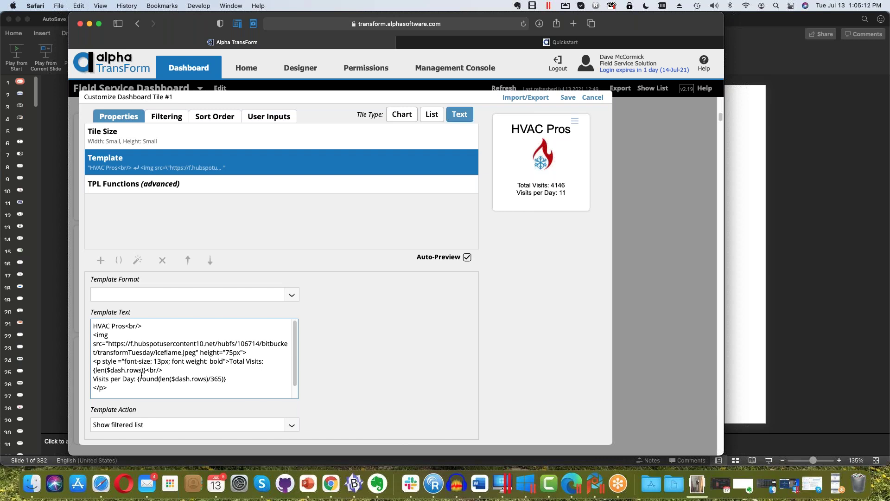
mouse_move(95, 370)
left_mouse_down()
mouse_move(102, 370)
mouse_move(95, 370)
left_mouse_up()
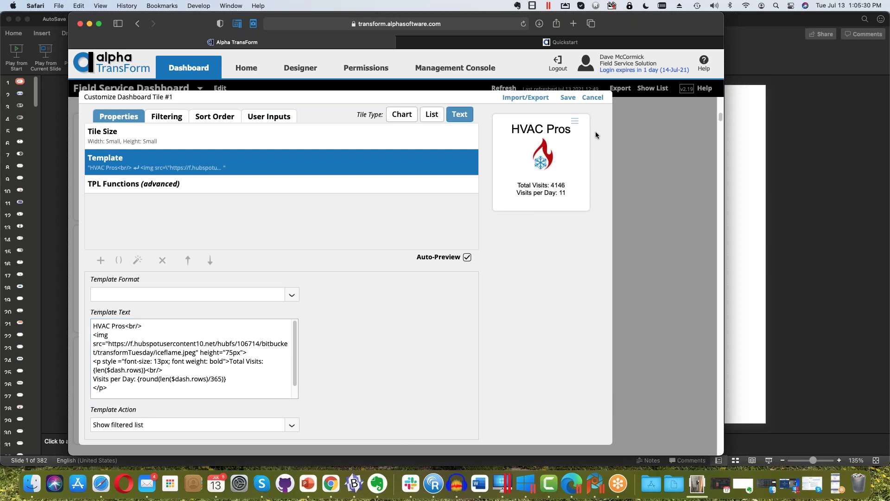
- Close the HVAC Pros tile editor without saving, and read through Dashboard Help, covering the toolbar options, viewing forms, filtering and sort order
left_click(587, 97)
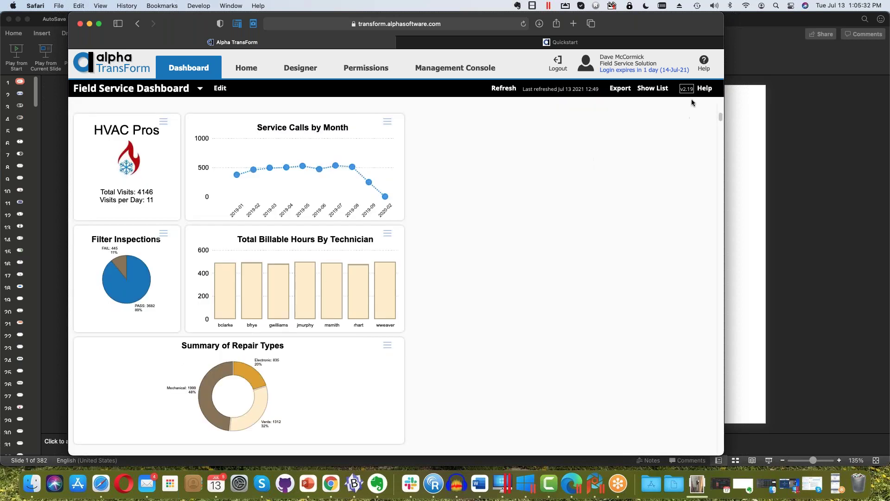
left_click(703, 89)
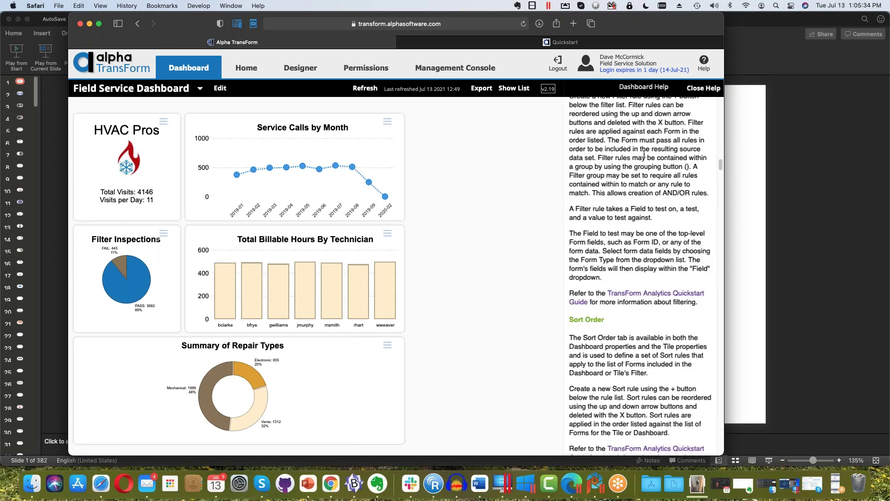
scroll(644, 154, "up", 10)
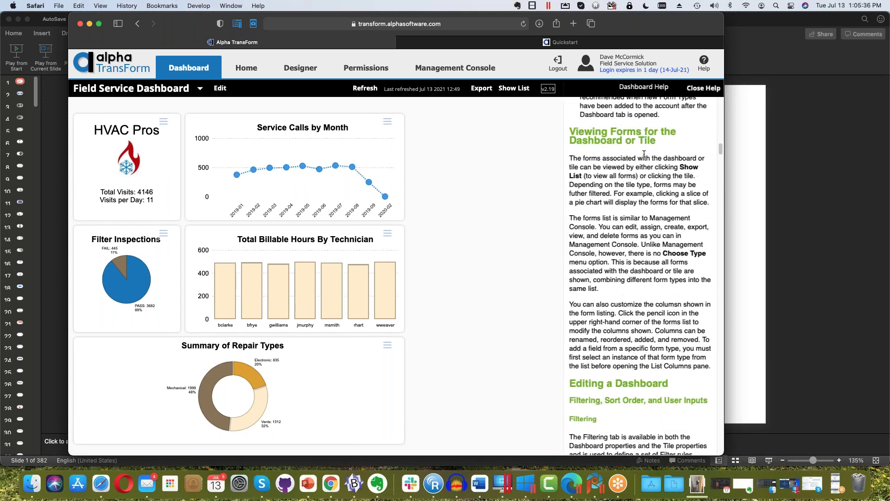
scroll(644, 154, "up", 15)
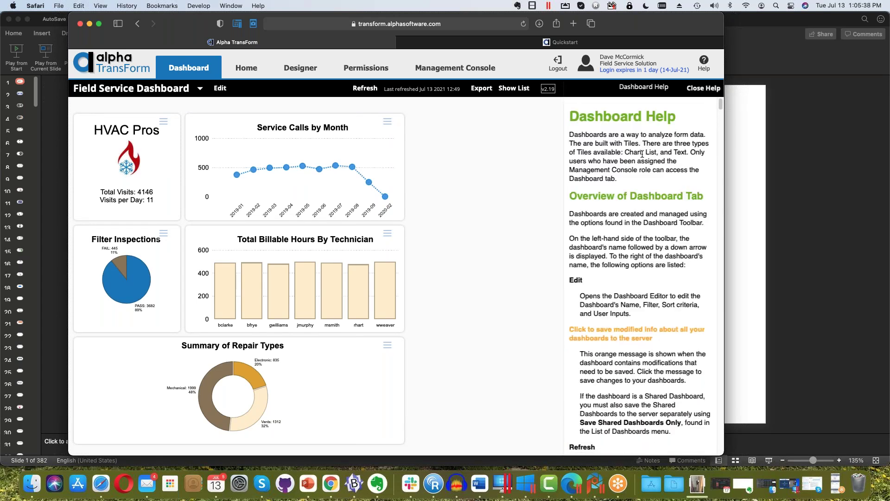
scroll(642, 154, "down", 15)
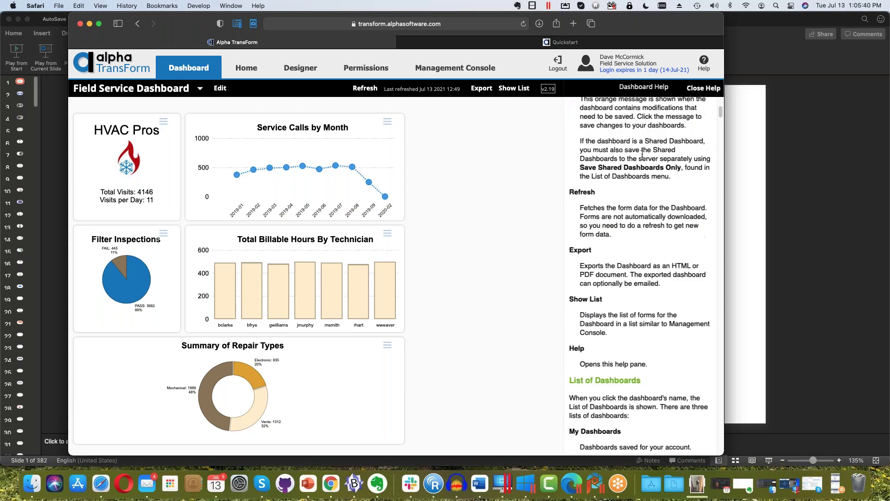
scroll(642, 154, "down", 15)
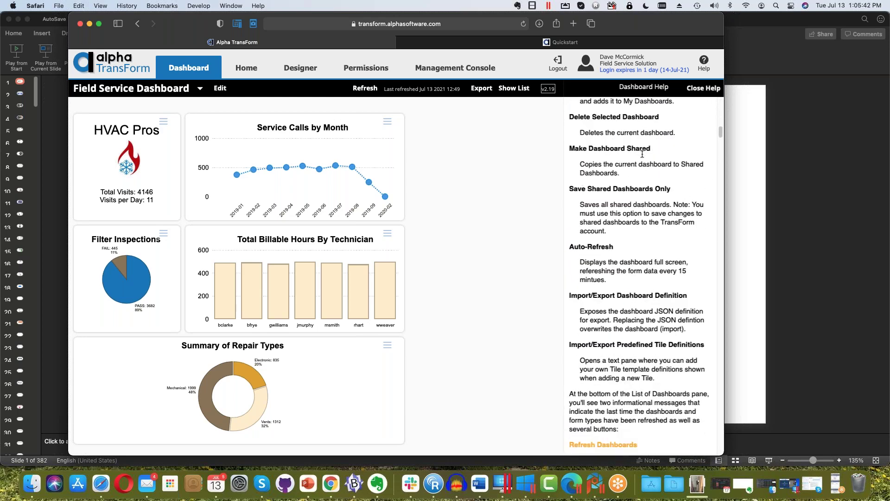
scroll(642, 155, "down", 15)
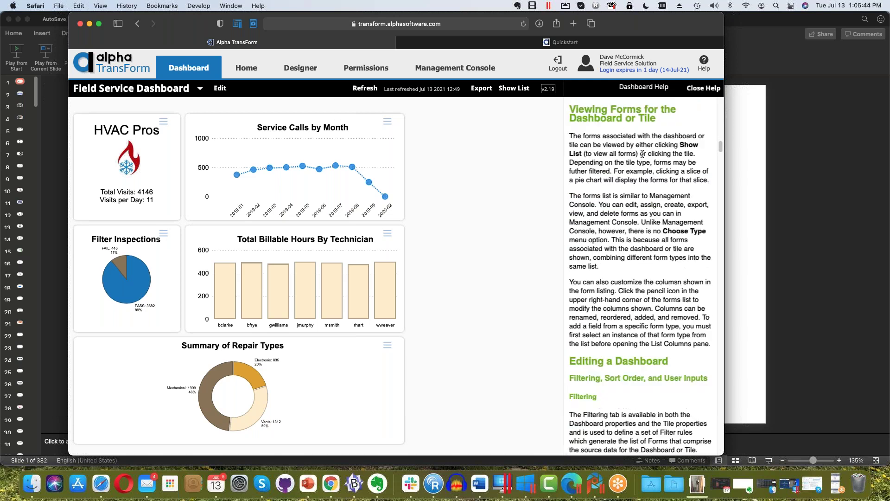
scroll(642, 154, "down", 10)
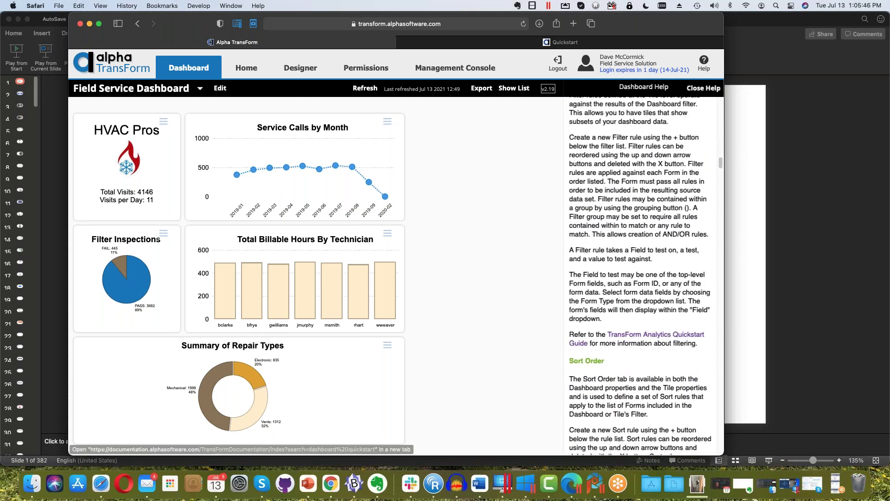
scroll(663, 340, "down", 3)
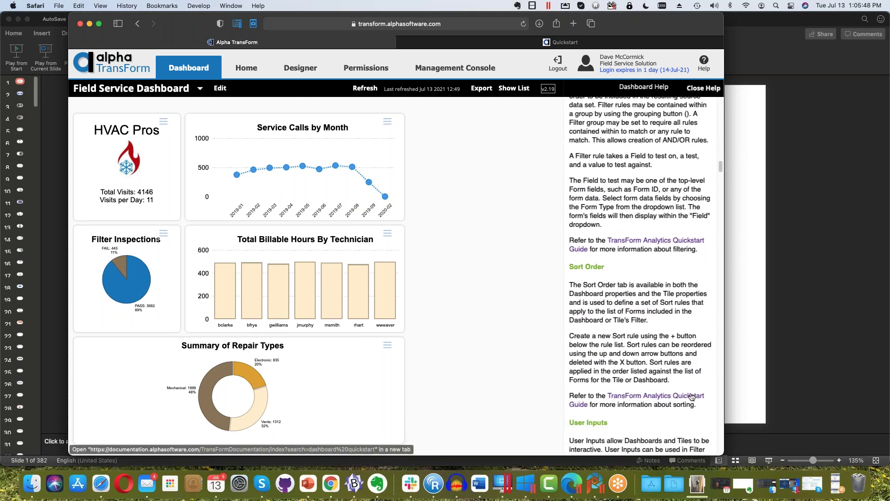
- Open the TransForm Analytics Quickstart Guide from the help's filtering section and skim its dashboard, tile editor and chart sections
left_click(684, 243)
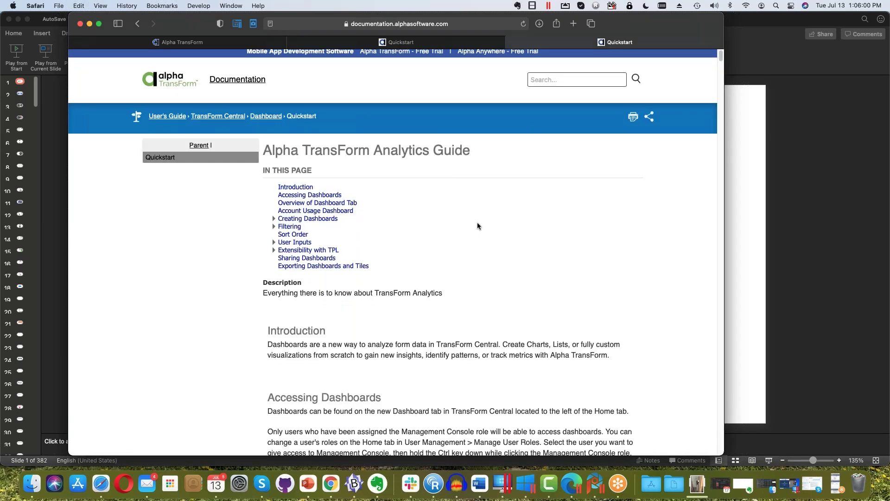
scroll(478, 226, "down", 5)
scroll(477, 225, "down", 10)
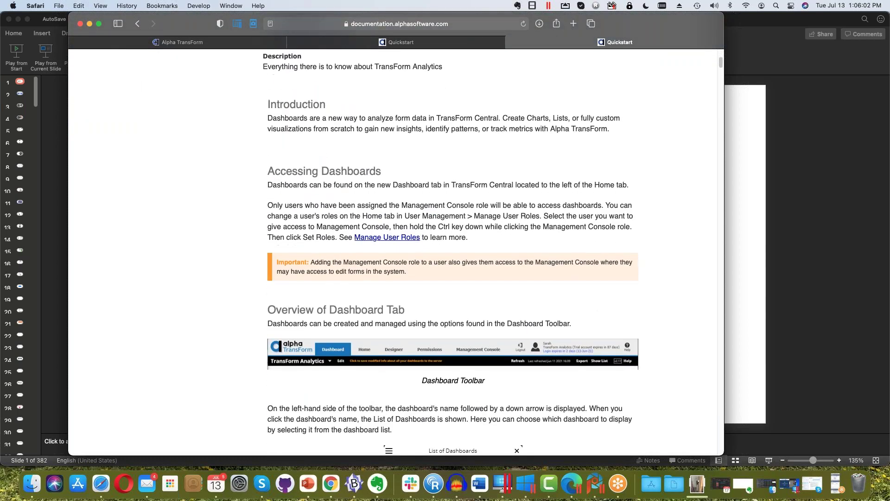
scroll(639, 256, "down", 15)
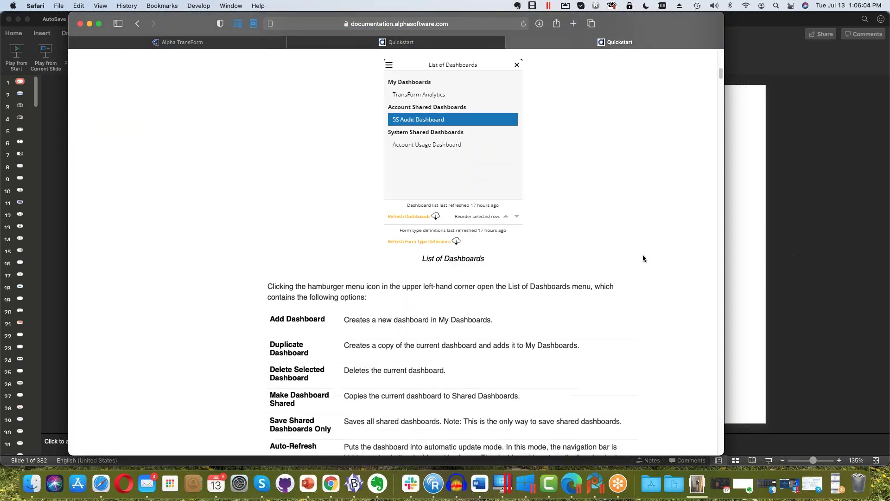
scroll(626, 256, "down", 15)
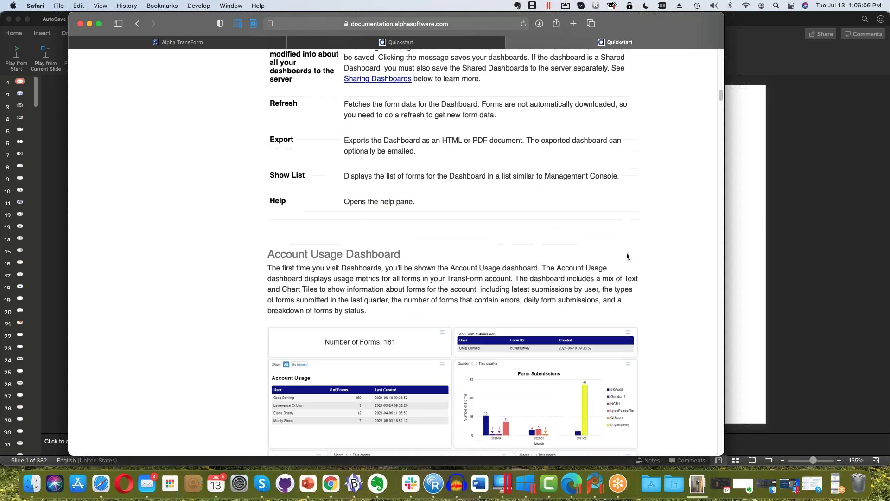
scroll(627, 256, "down", 6)
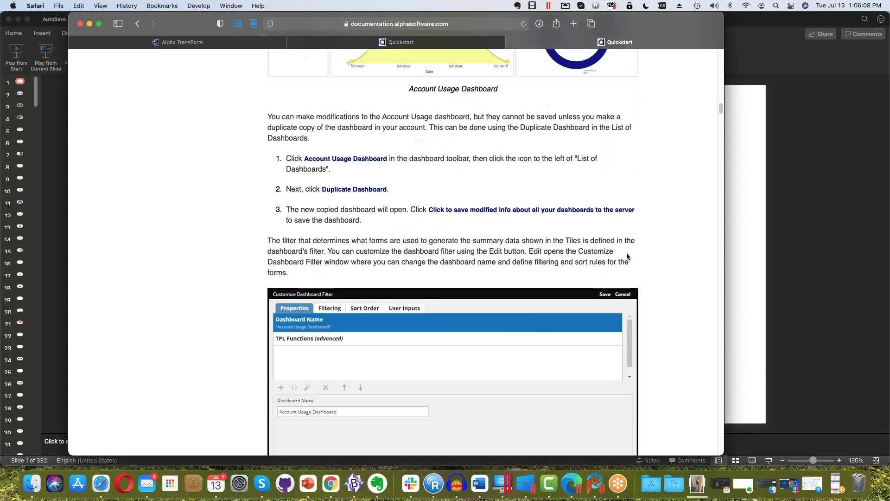
scroll(627, 256, "down", 6)
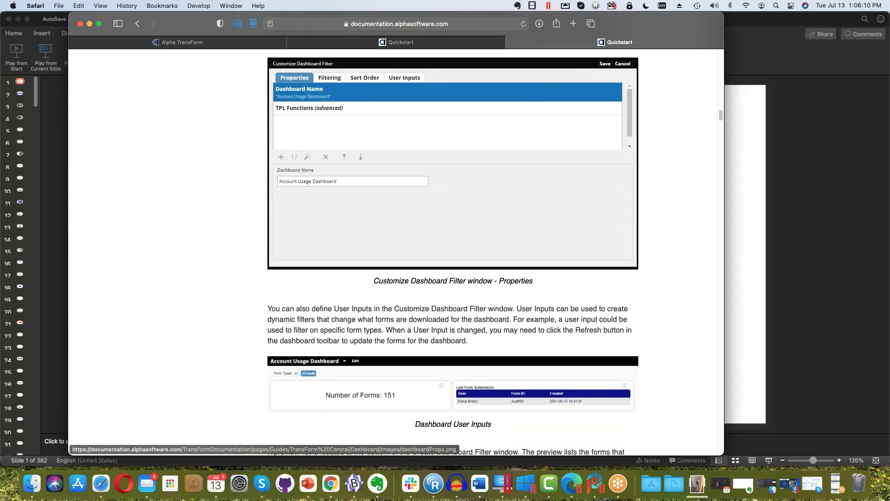
scroll(626, 256, "down", 12)
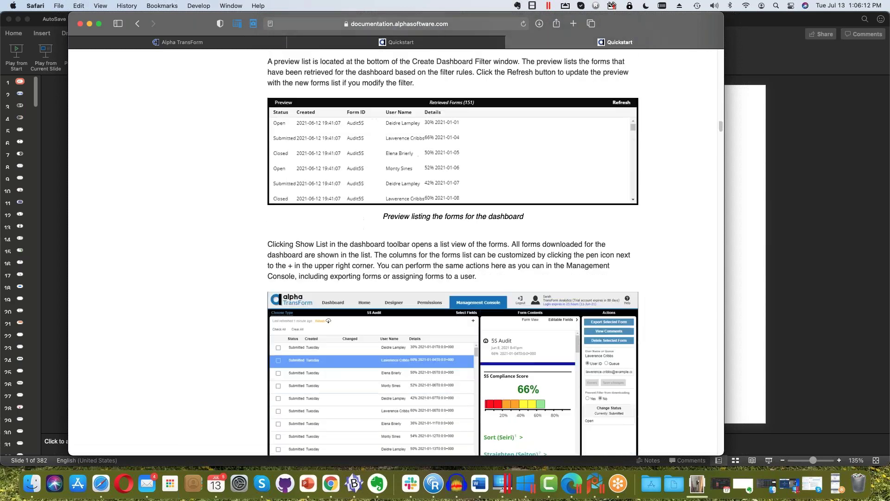
scroll(627, 256, "down", 12)
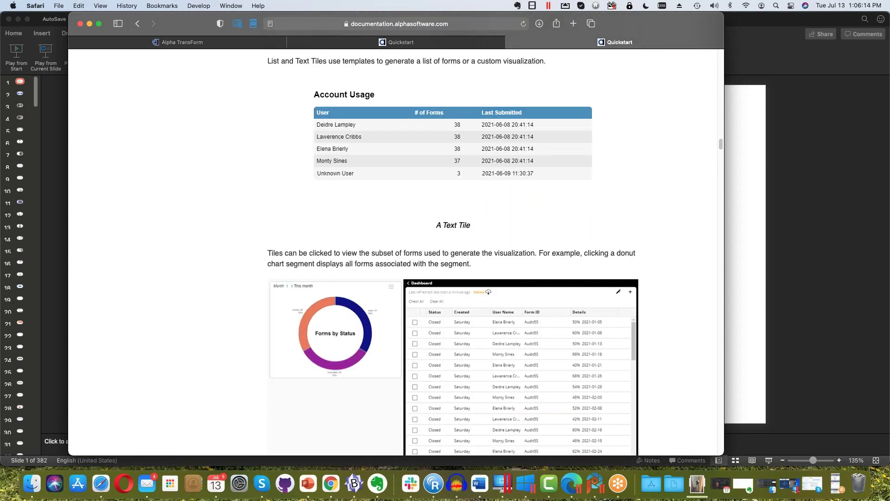
scroll(626, 256, "down", 19)
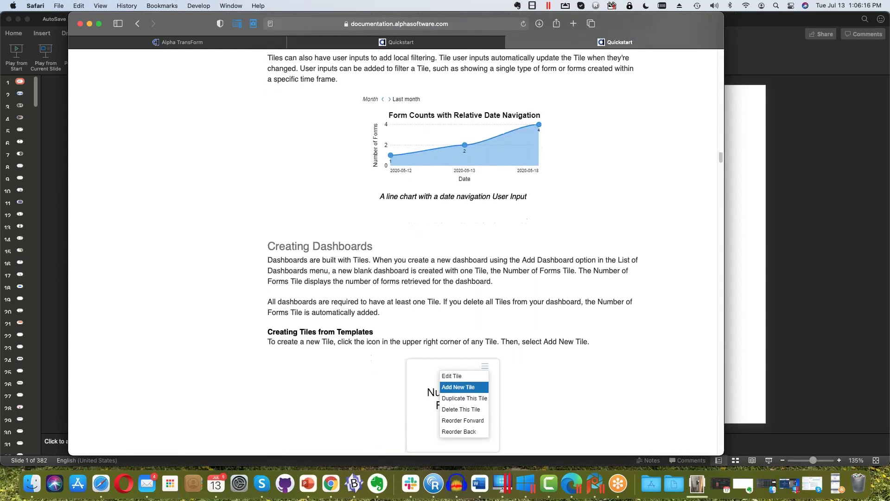
scroll(627, 255, "down", 20)
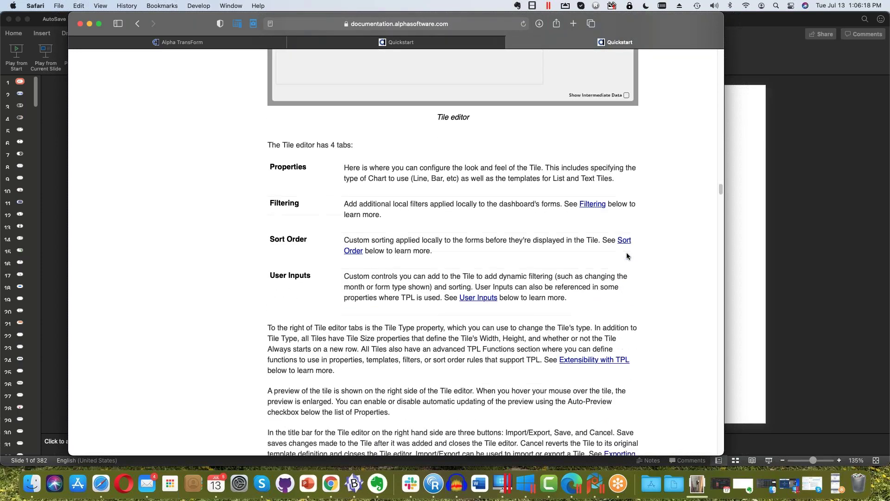
scroll(627, 256, "down", 15)
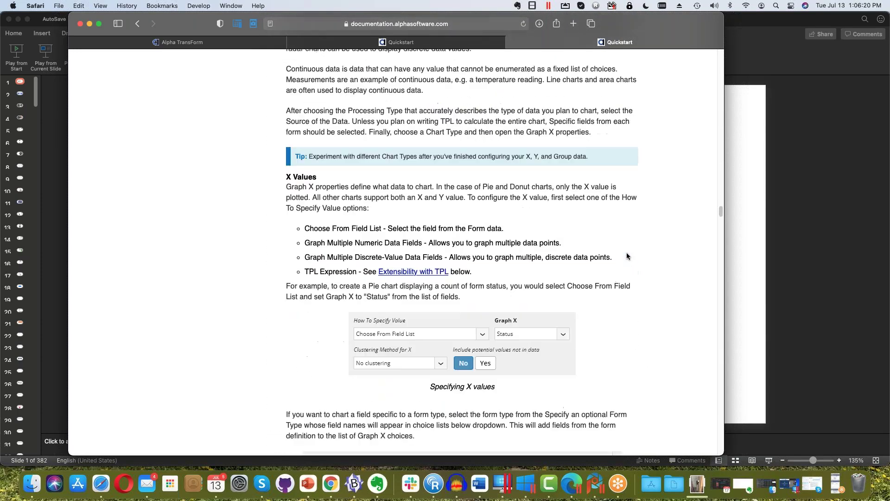
scroll(627, 255, "down", 20)
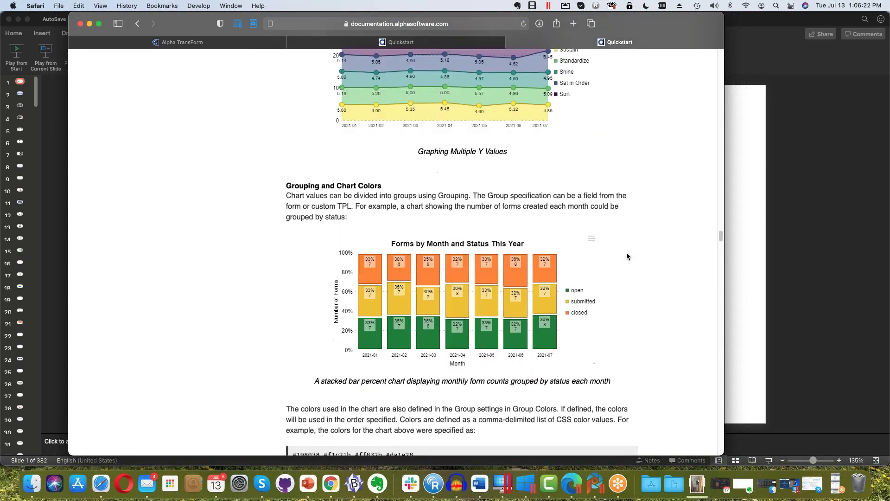
scroll(665, 59, "up", 20)
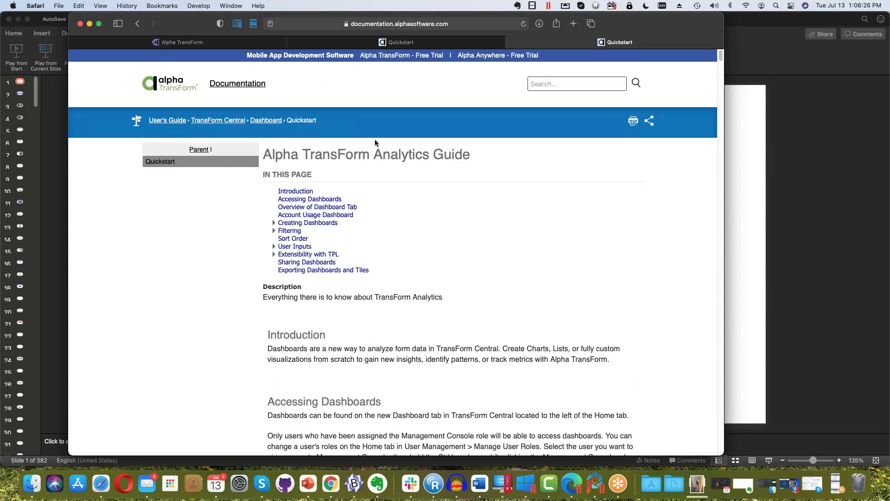
- Go to the guide's Extensibility with TPL section and examine the $dash system variables and row fields available to TPL templates
left_click(328, 257)
scroll(327, 279, "down", 2)
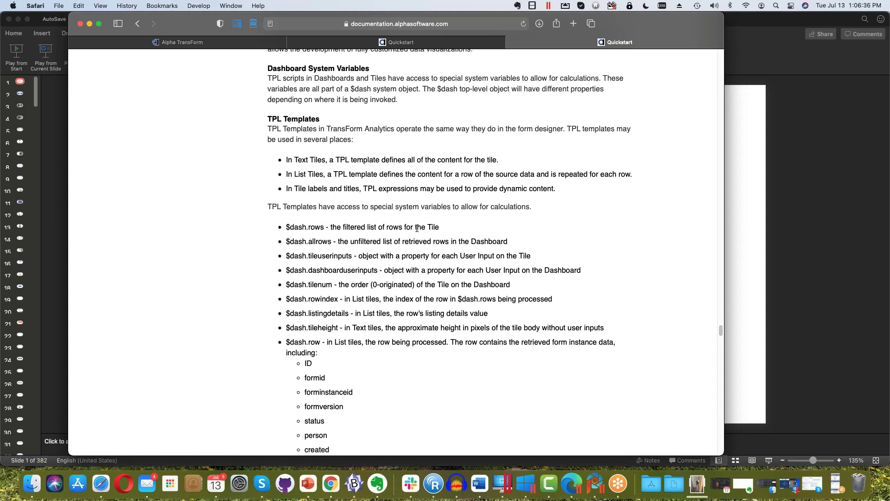
scroll(442, 227, "down", 2)
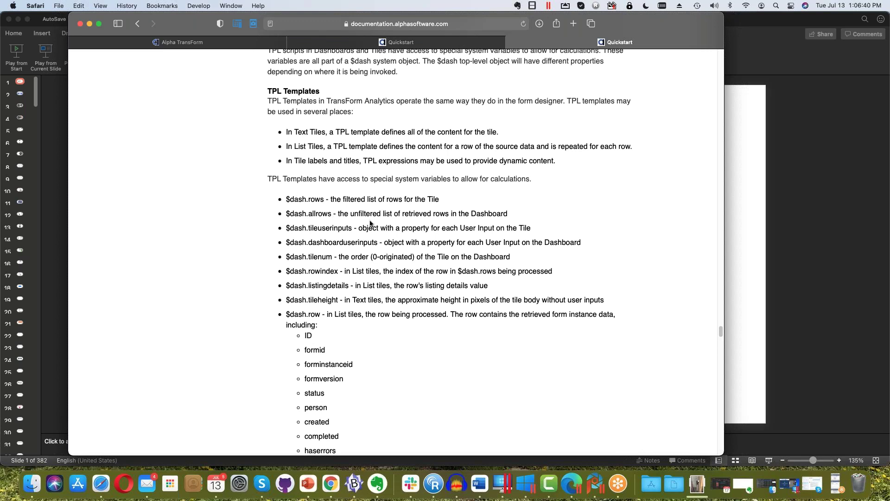
scroll(370, 194, "down", 2)
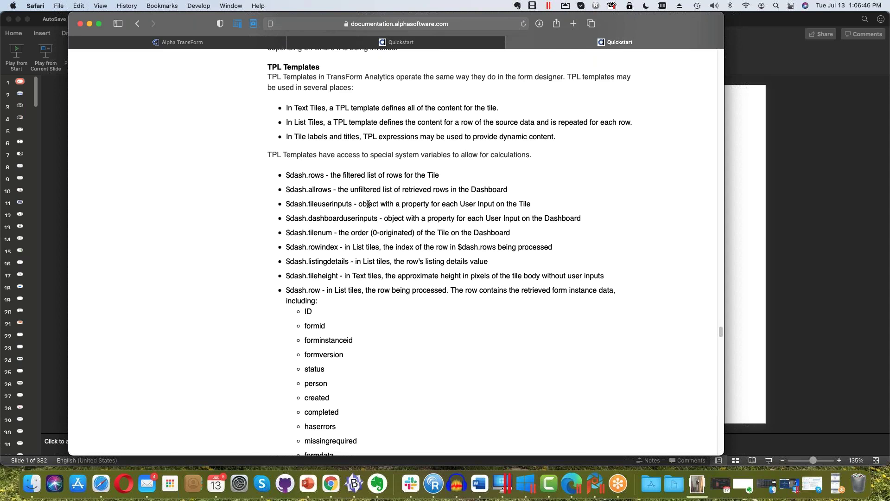
scroll(368, 204, "down", 3)
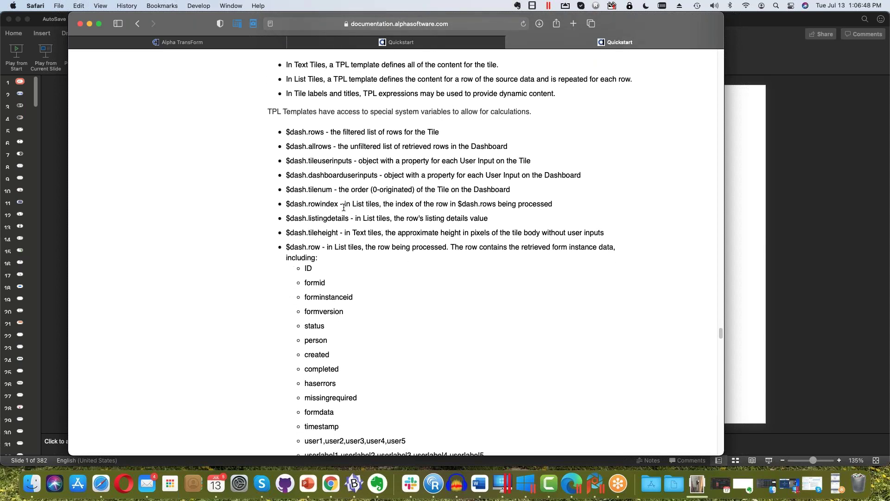
scroll(331, 266, "down", 1)
scroll(331, 265, "down", 3)
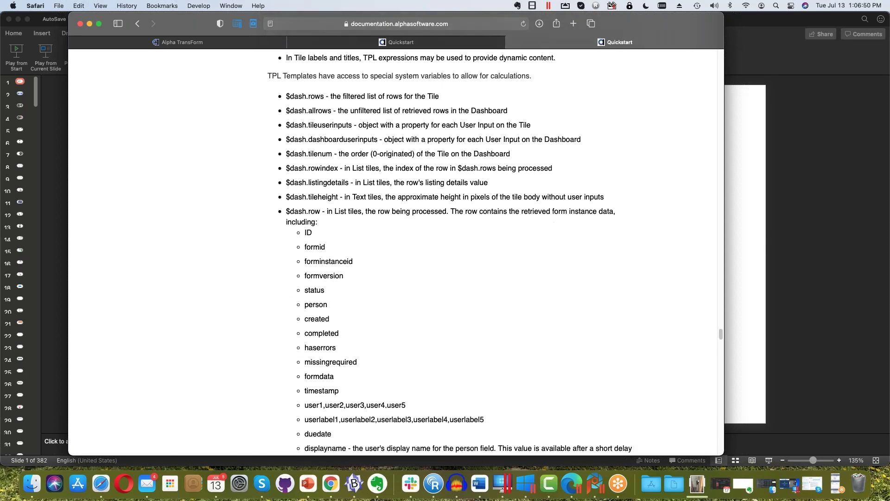
scroll(338, 333, "down", 4)
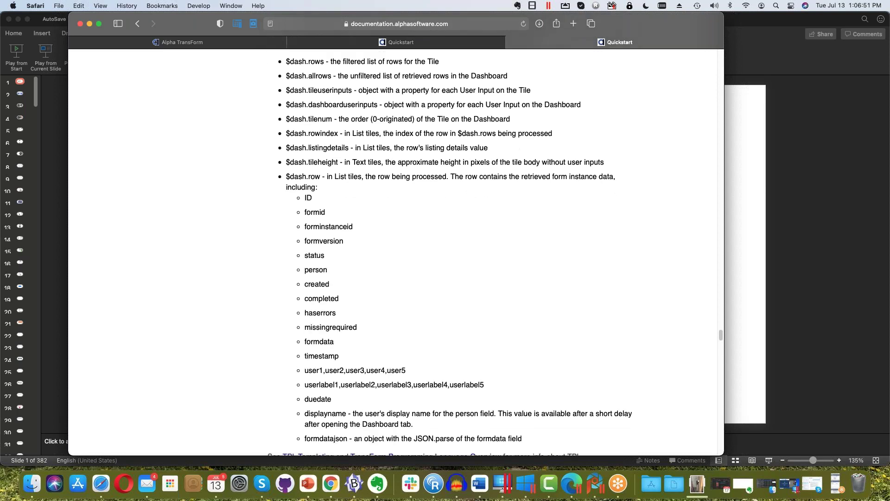
scroll(344, 339, "up", 1)
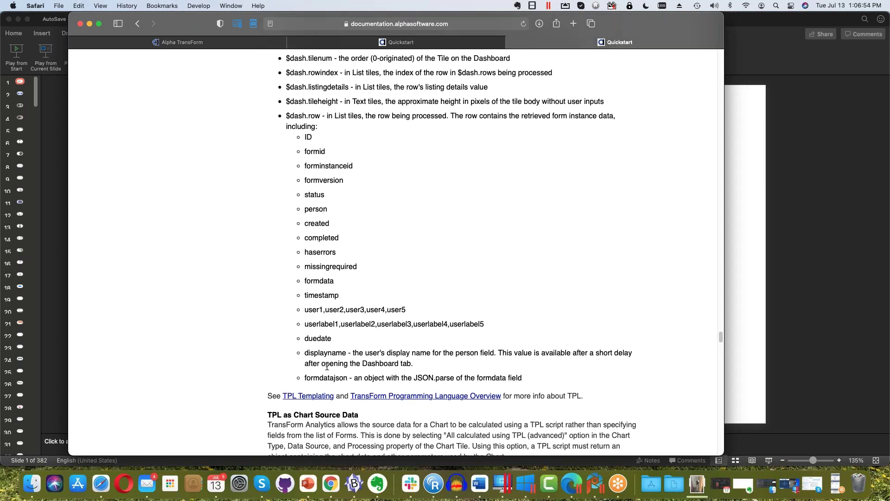
- Return to the Field Service Dashboard and open the HVAC Pros tile's Template property for editing
left_click(450, 43)
left_click(266, 43)
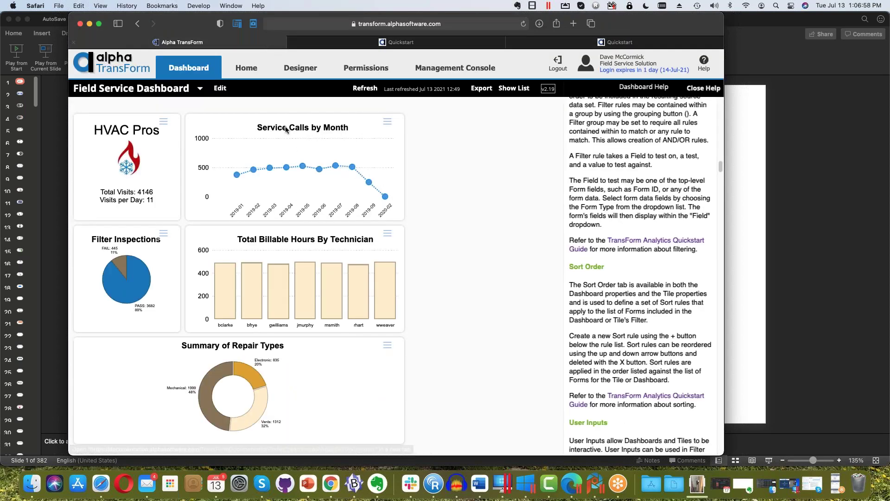
left_click(163, 124)
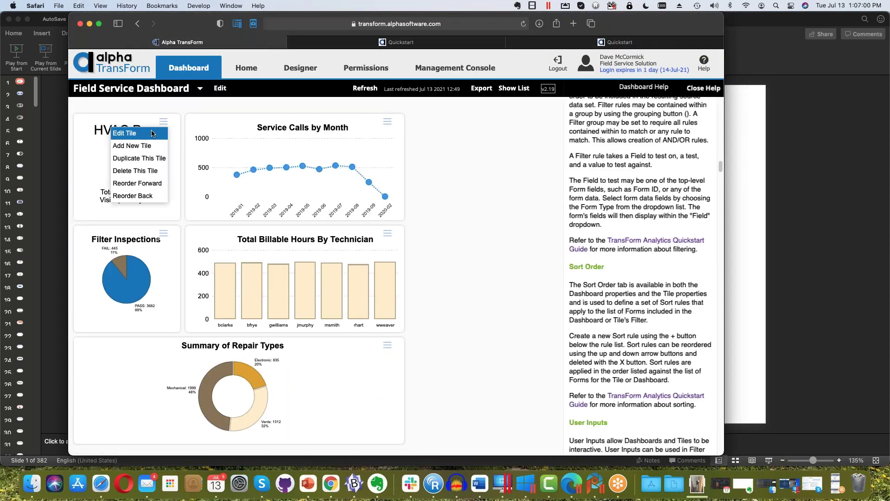
left_click(152, 134)
left_click(206, 163)
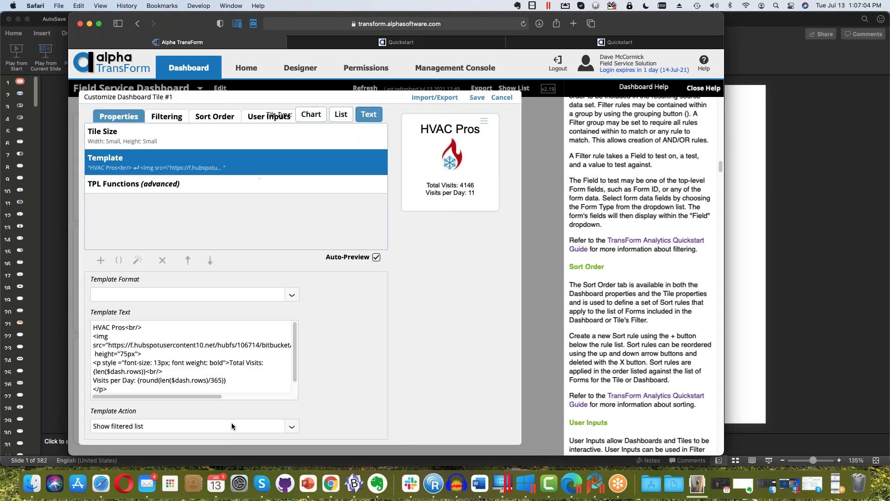
- Examine the visits-per-day expression {round(len($dash.rows)/365)} in the HVAC Pros tile's template text
scroll(214, 344, "down", 1)
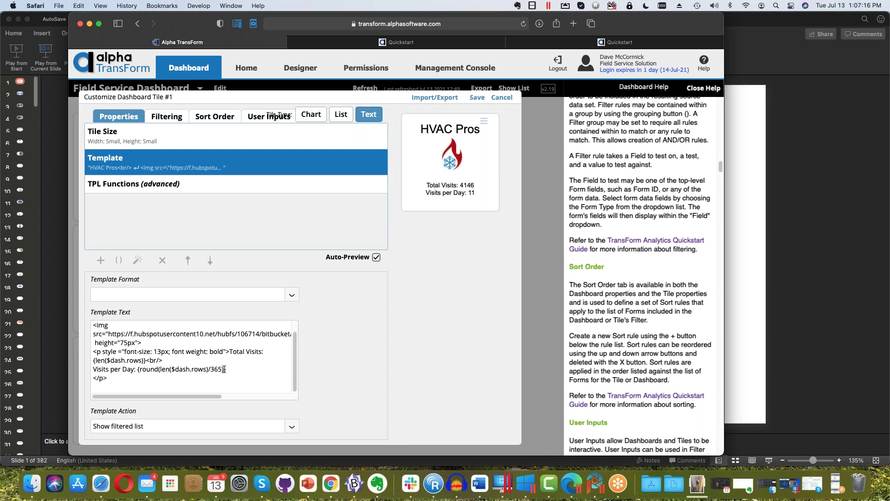
left_click_drag(225, 369, 146, 369)
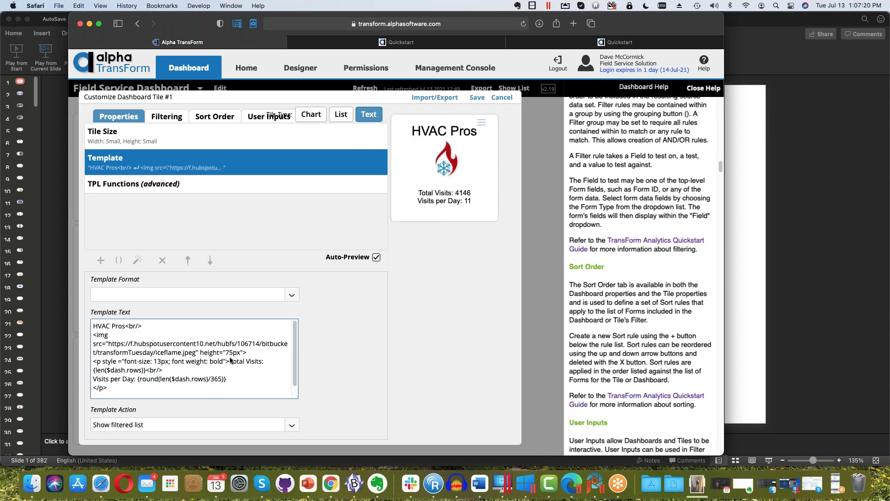
double_click(143, 379)
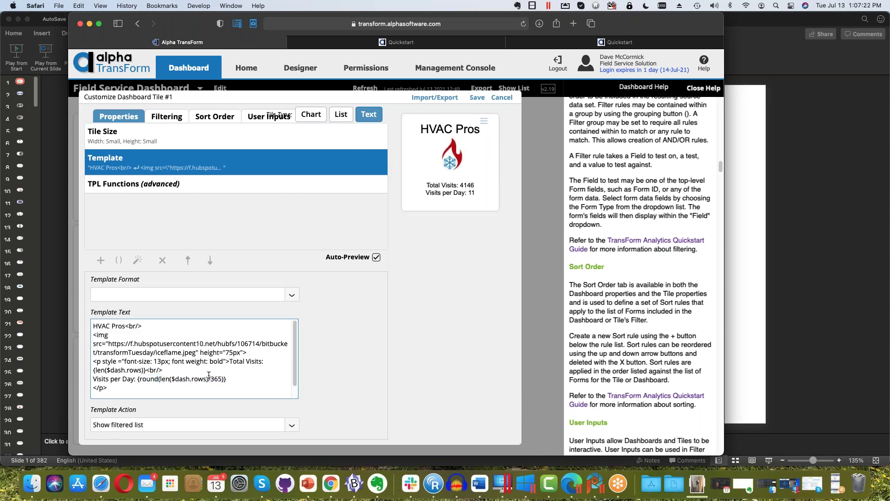
- Highlight the visits-per-day expression in the HVAC Pros template, close the dashboard help, and leave the tile editor without saving
left_click_drag(143, 378, 231, 381)
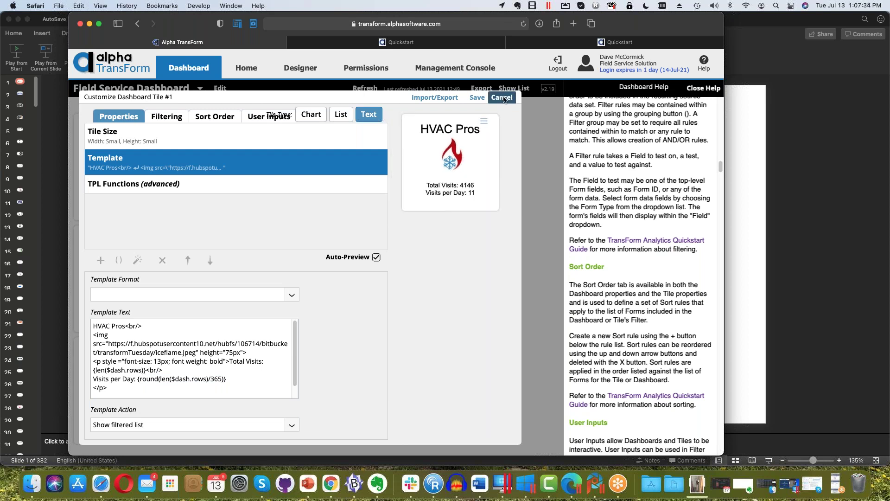
left_click(709, 89)
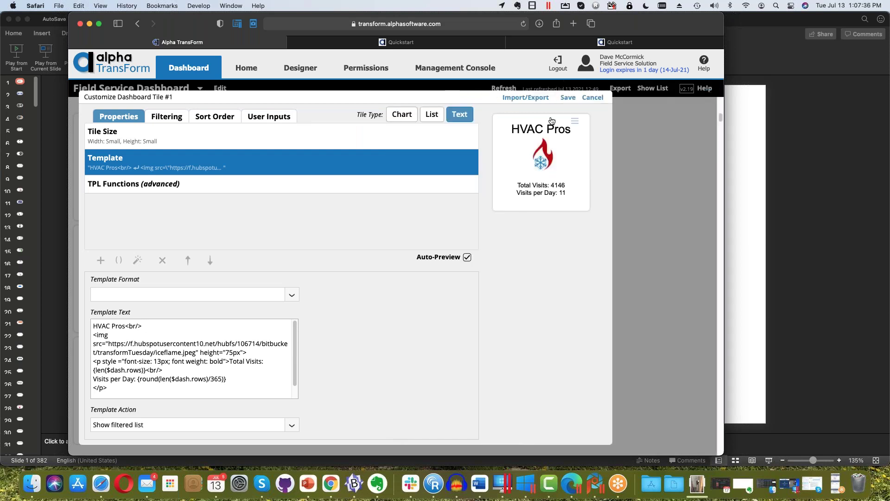
left_click(592, 98)
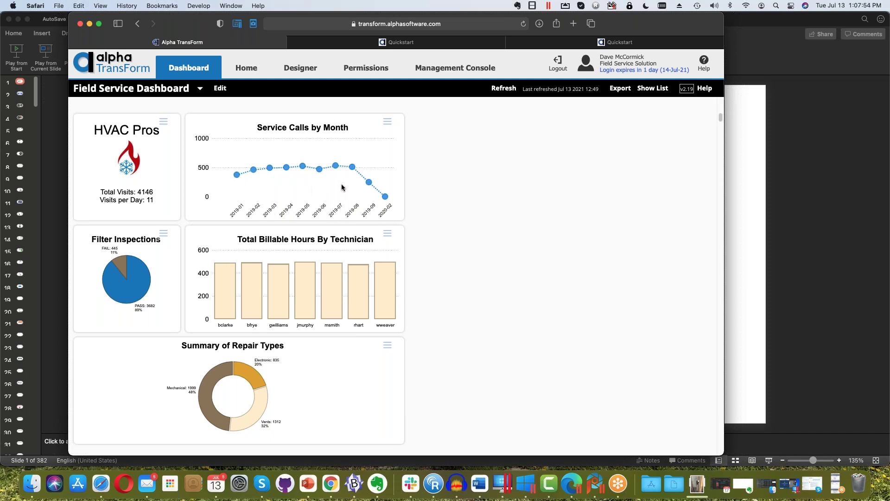
- Open the Service Calls by Month tile for editing and review its Tile Size settings and enlarged preview
left_click(388, 124)
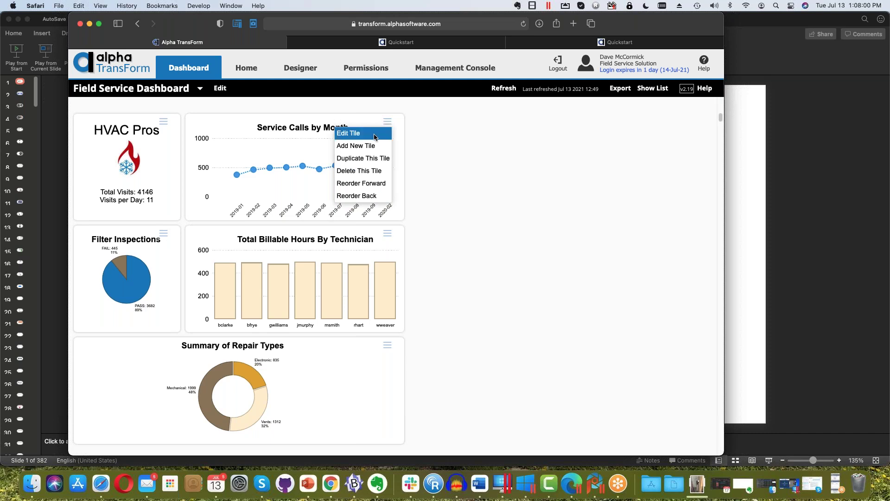
left_click(375, 135)
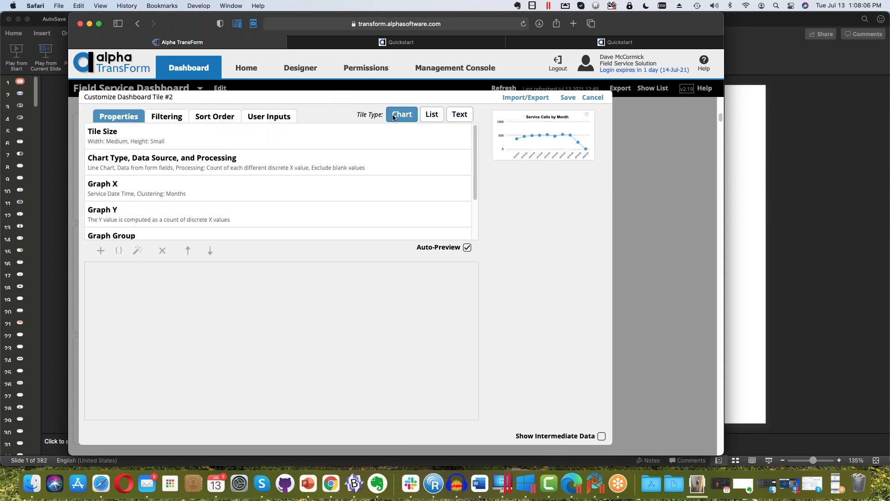
left_click(292, 141)
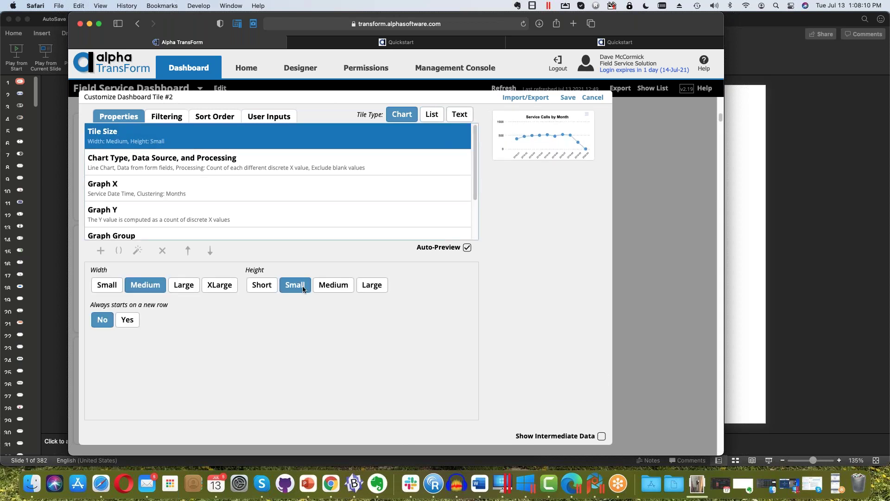
mouse_move(545, 146)
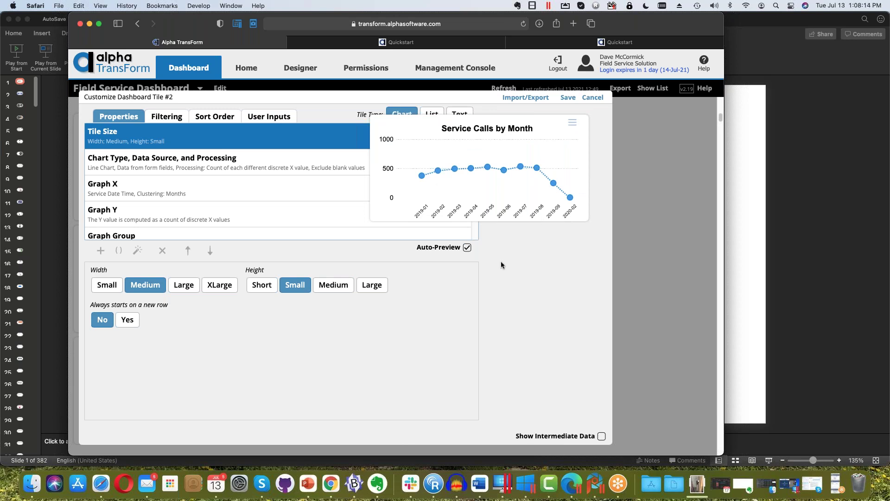
- Try the Bar Chart type on the Service Calls by Month tile, look over the other chart types, and restore Line Chart
left_click(264, 163)
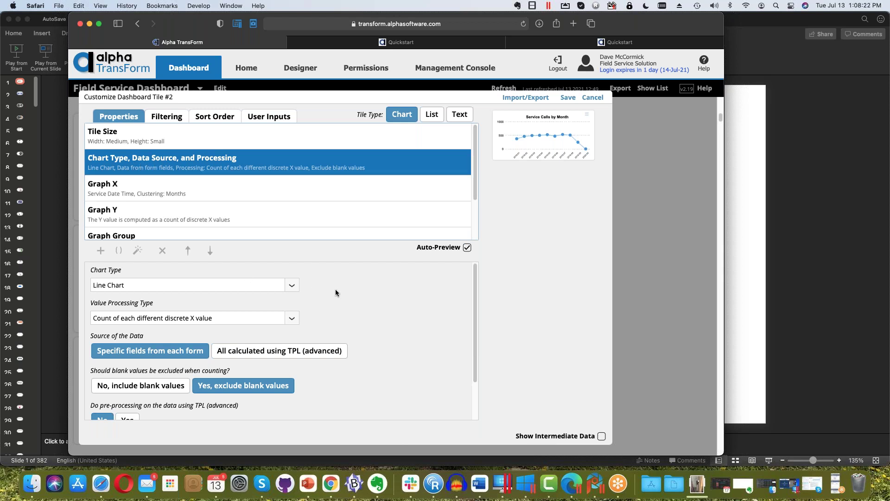
left_click(292, 288)
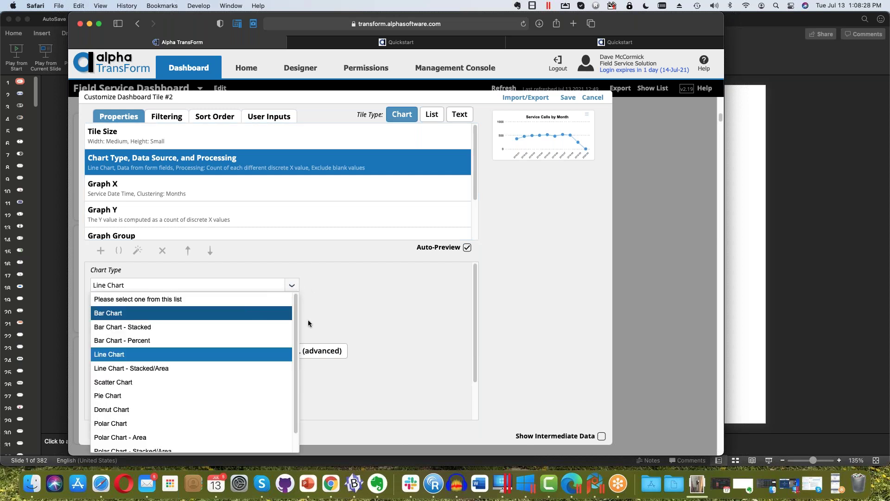
left_click(248, 312)
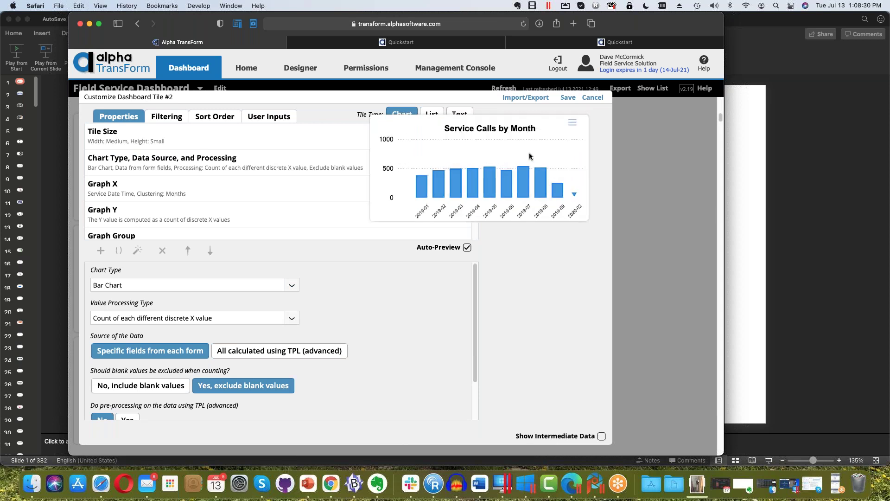
left_click(292, 285)
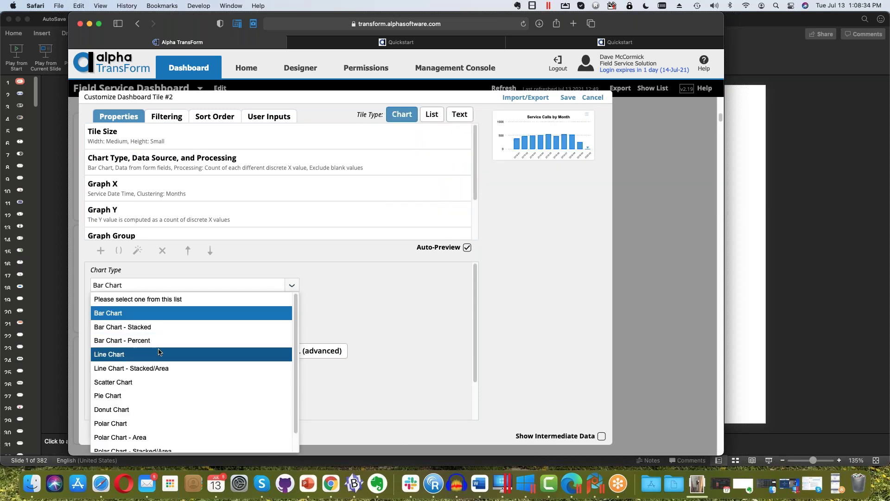
scroll(159, 364, "down", 1)
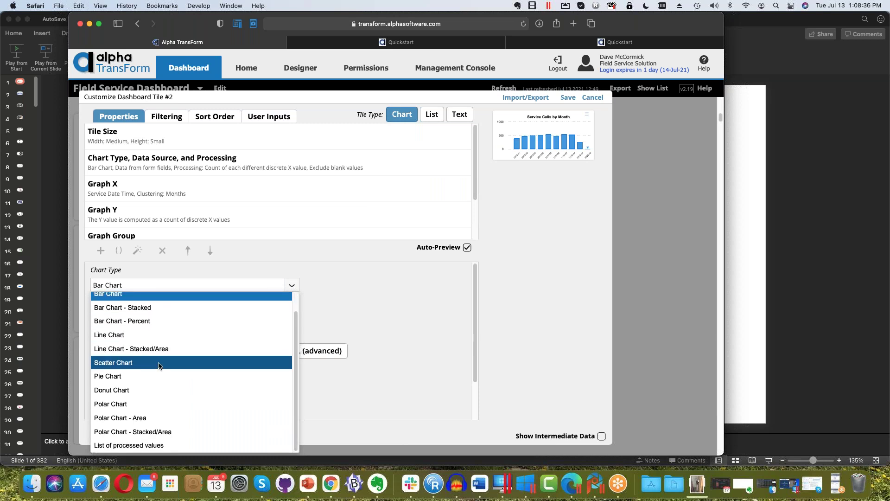
scroll(159, 366, "up", 1)
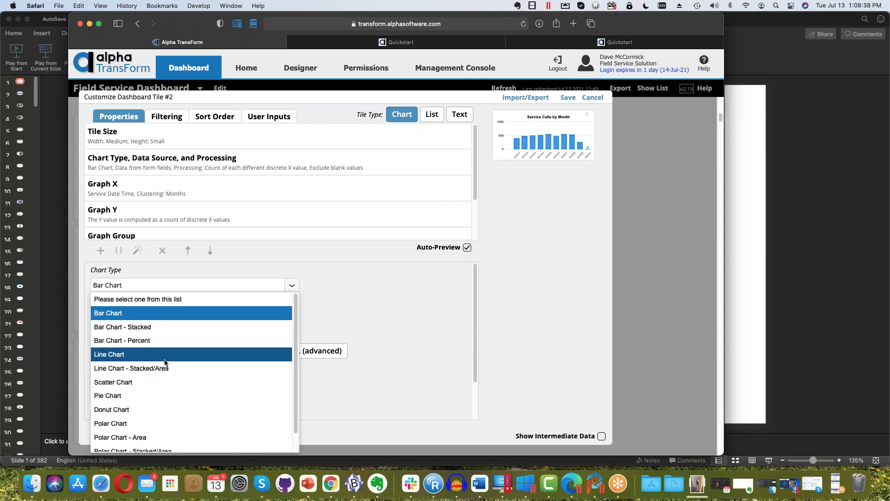
left_click(165, 358)
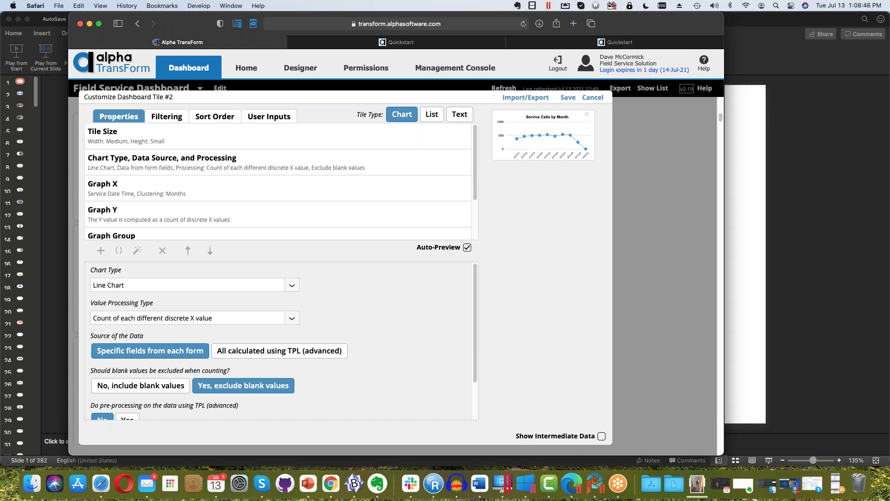
- Examine the chart's value processing types, data source, blank-value handling and TPL pre- and post-processing options
left_click(292, 319)
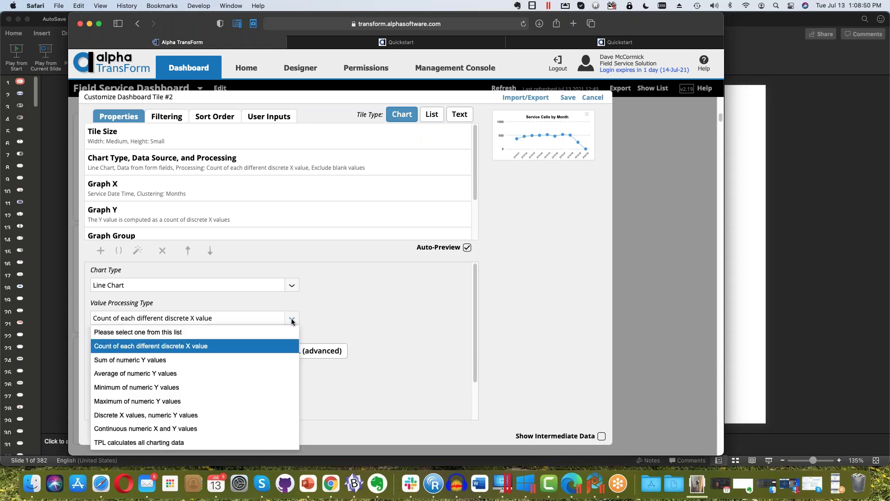
left_click(292, 319)
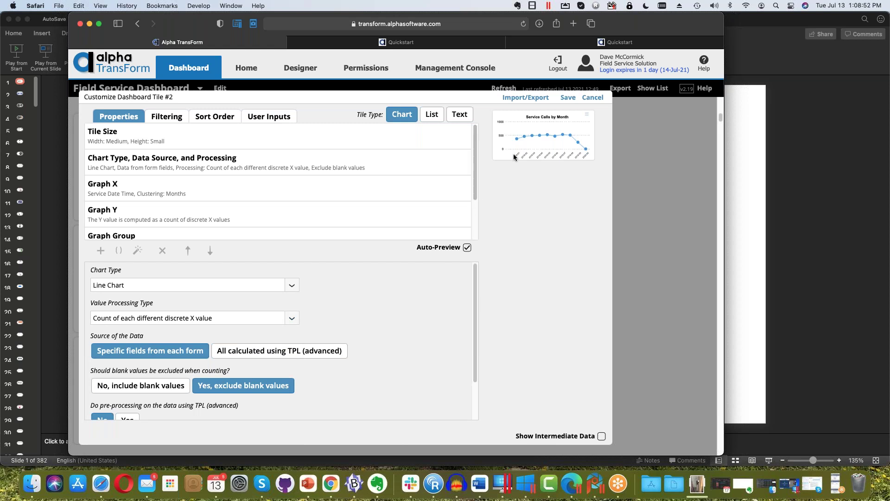
mouse_move(513, 146)
left_click(292, 319)
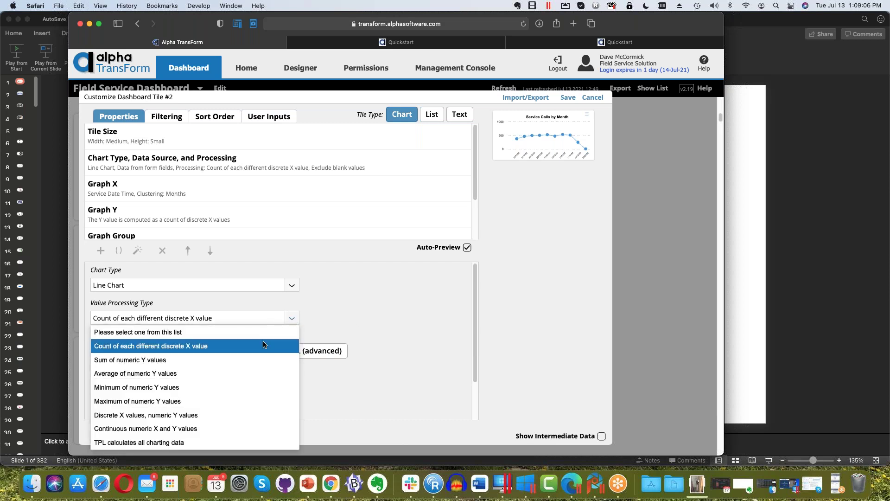
left_click(403, 310)
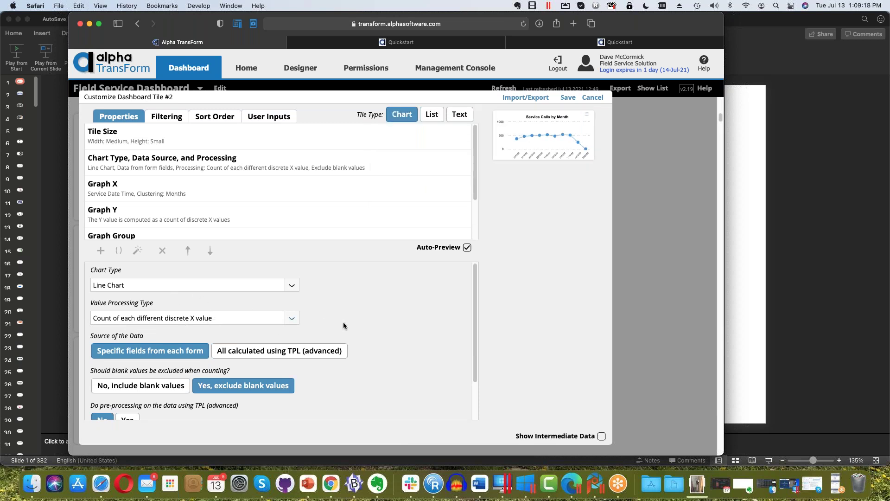
scroll(353, 323, "down", 3)
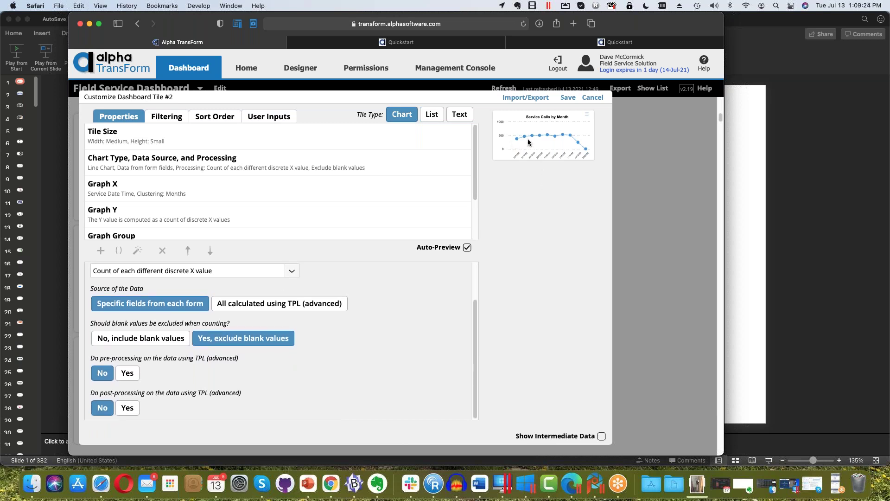
left_click(338, 160)
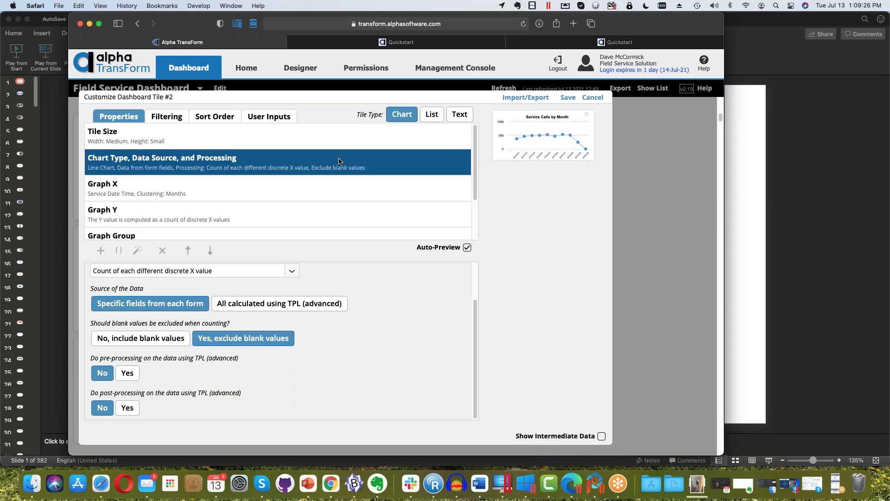
- Open the Graph X settings and examine the form types and the Diagnose and Repair (DRF) fields available, including Service Date Time
left_click(300, 194)
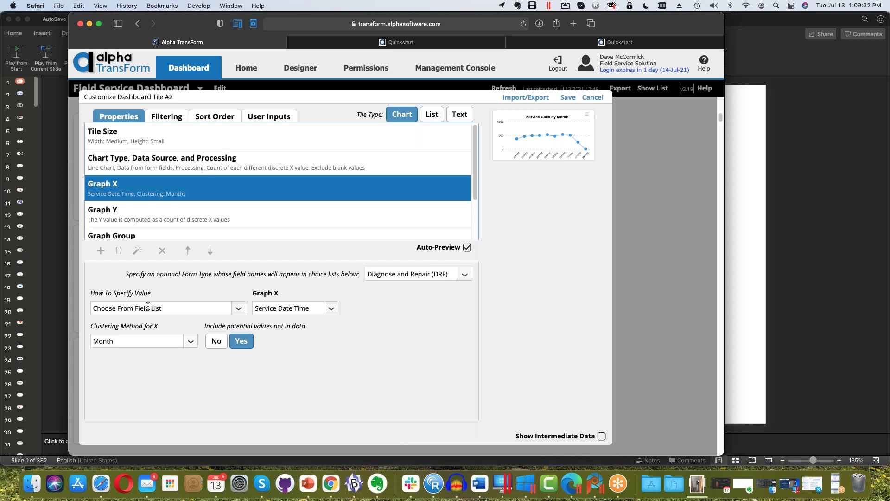
left_click(465, 277)
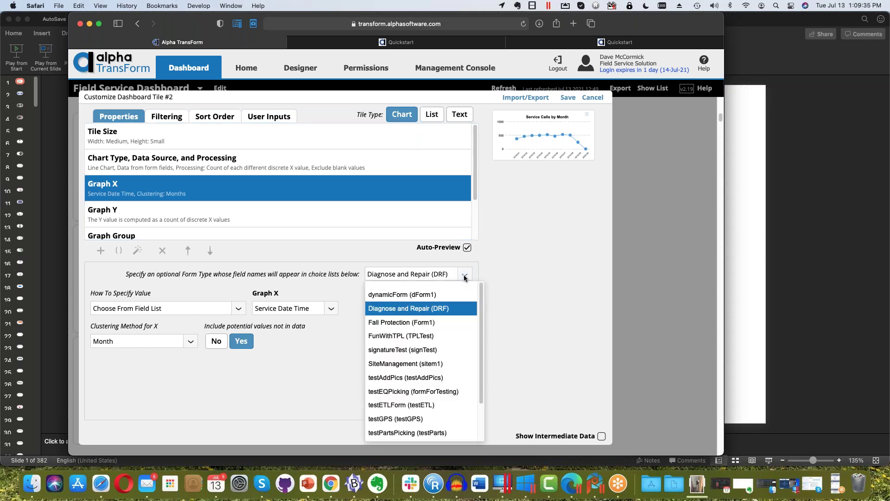
left_click(448, 310)
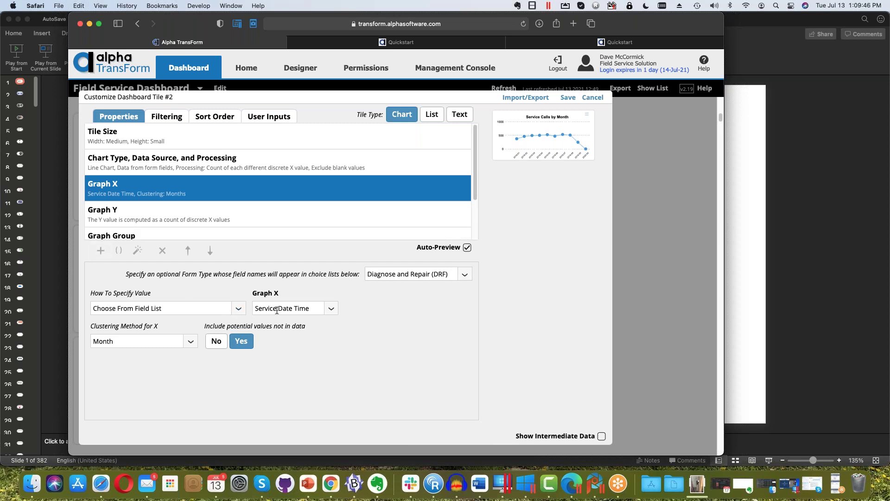
left_click(332, 309)
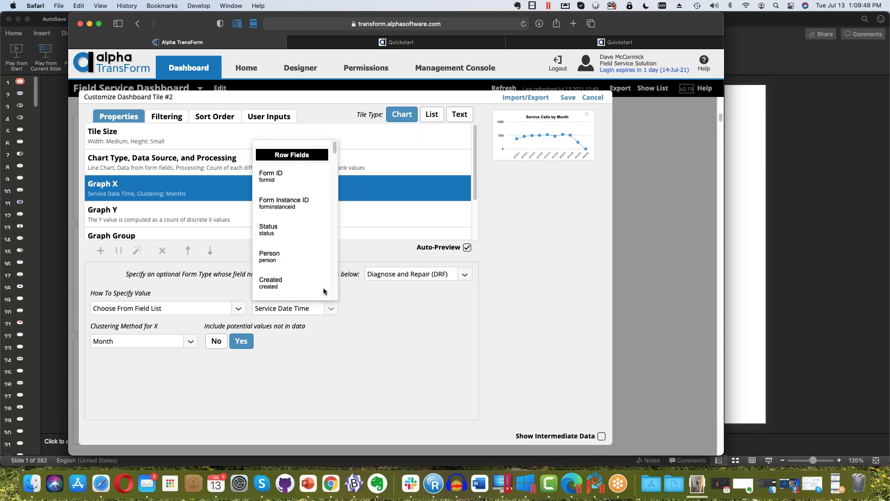
left_click_drag(334, 150, 334, 214)
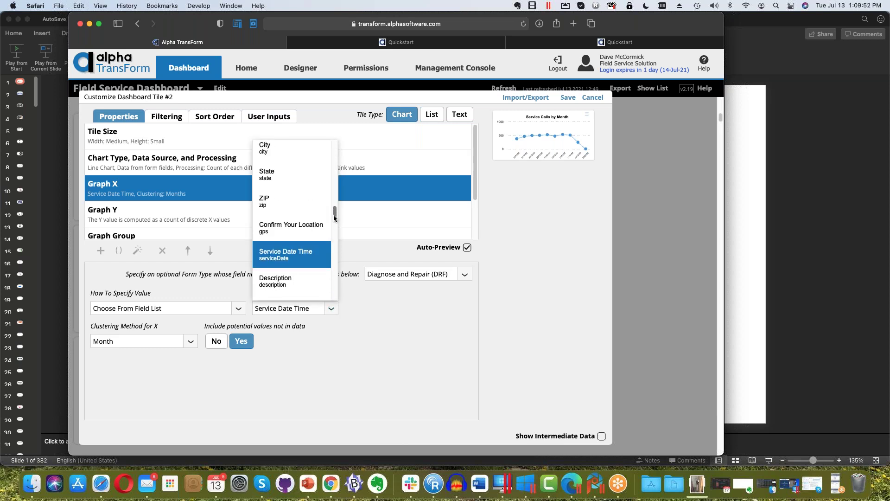
left_click(420, 362)
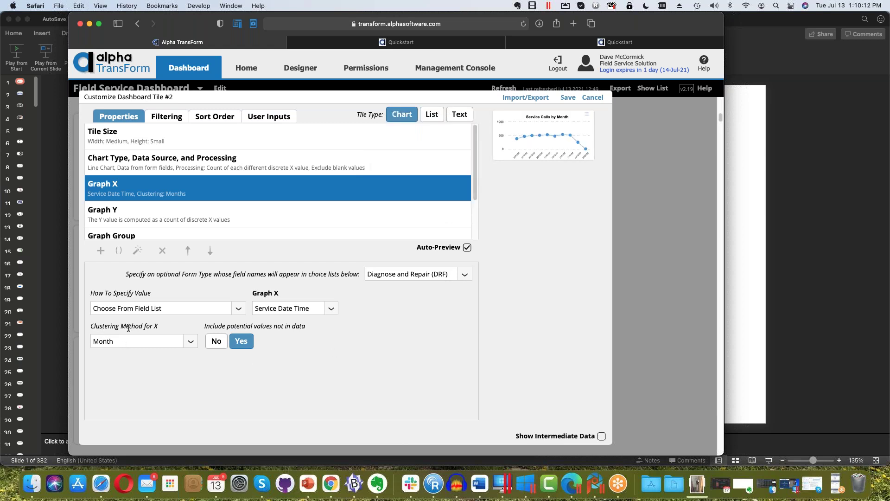
- Try Day of week as the clustering method for Graph X, check the preview, and restore Month
left_click(190, 343)
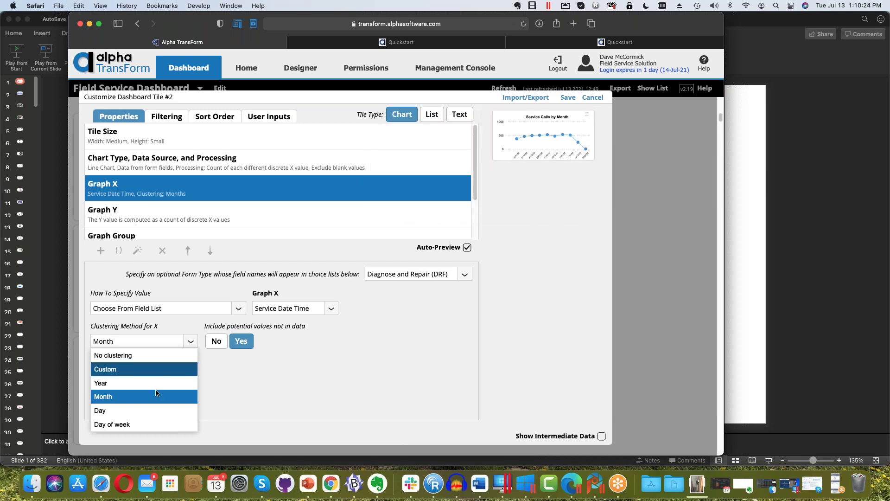
left_click(142, 424)
mouse_move(520, 129)
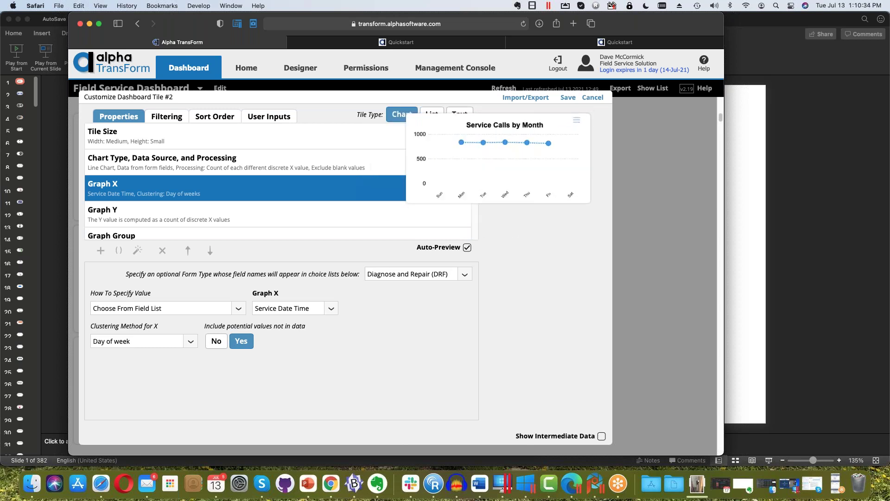
left_click(190, 342)
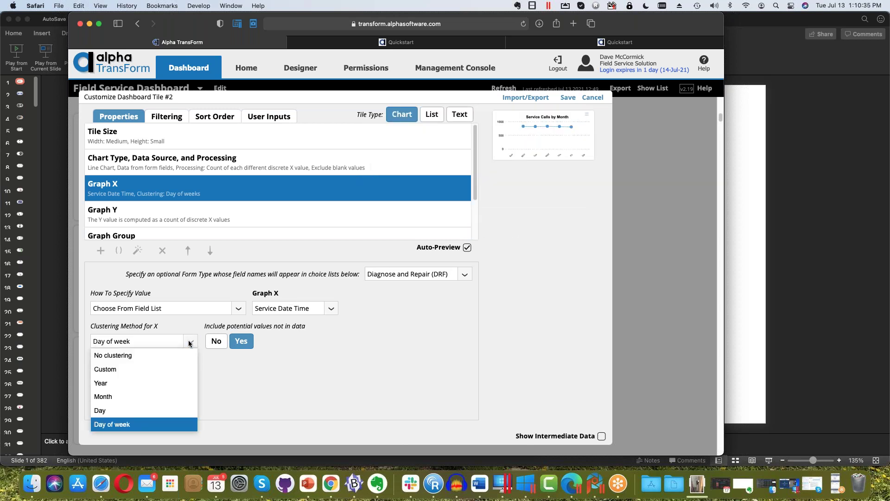
left_click(161, 396)
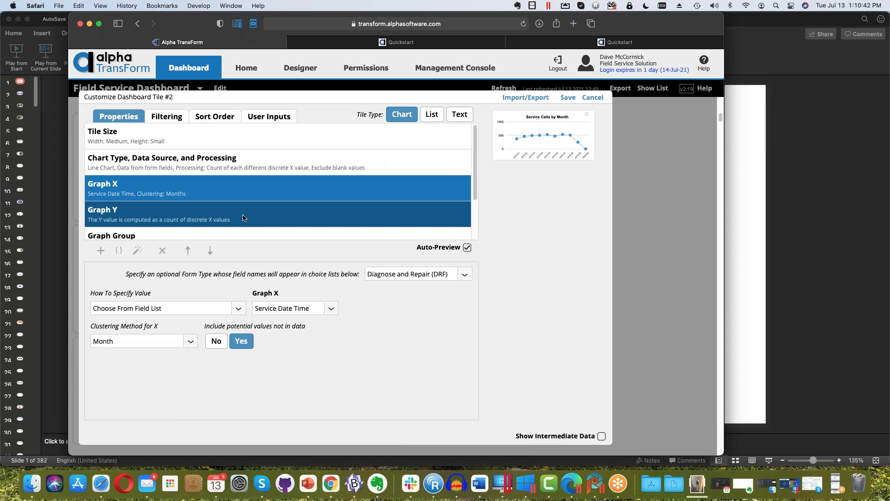
- Open the Graph Y settings and read the note on how the Y value is computed
scroll(244, 213, "down", 1)
left_click(252, 196)
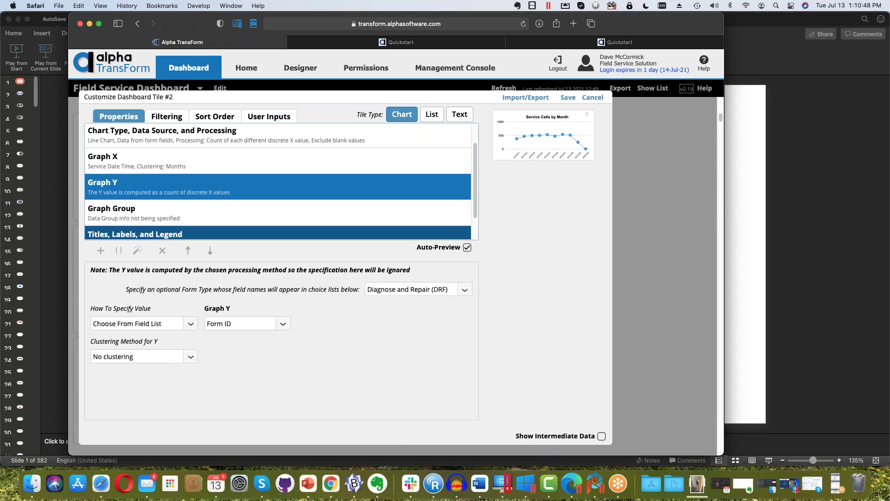
left_click_drag(120, 270, 435, 267)
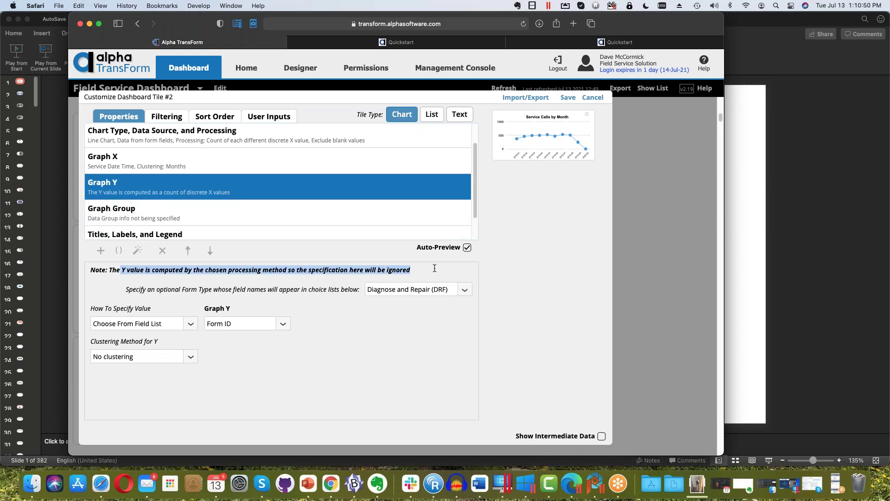
- Open the Graph Group settings and enter red as the graph group color for the Service Calls by Month chart
left_click(289, 221)
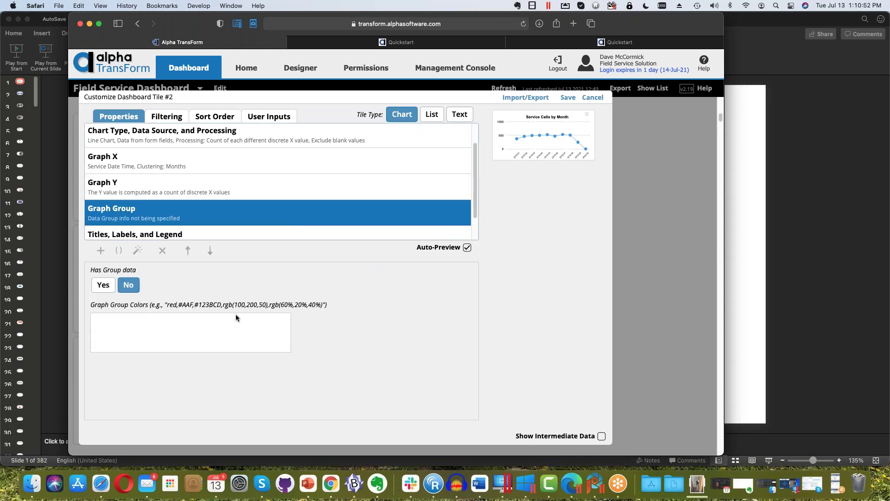
scroll(353, 210, "down", 2)
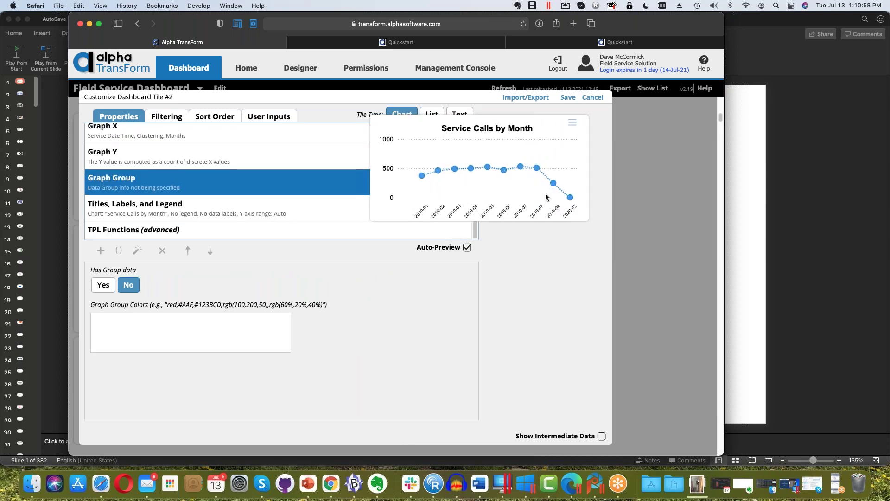
left_click(253, 332)
type("red")
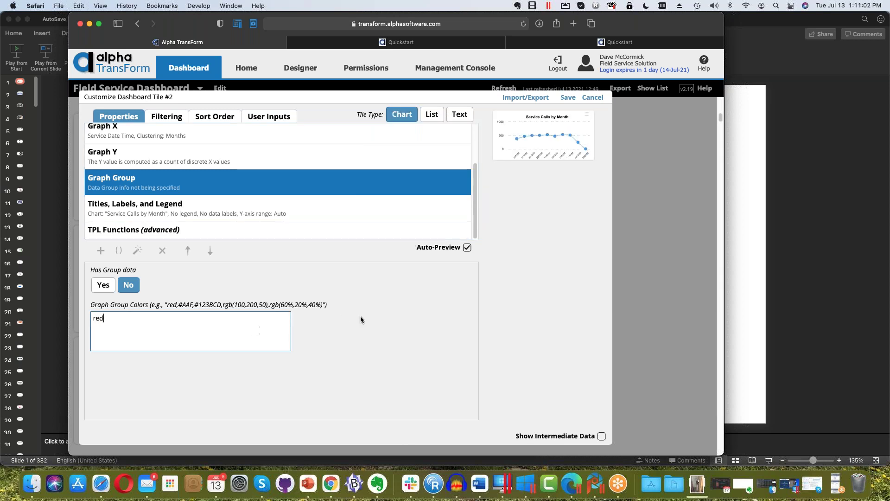
- Apply the red graph group color to the chart preview, and clear the graph group colors again
left_click(530, 208)
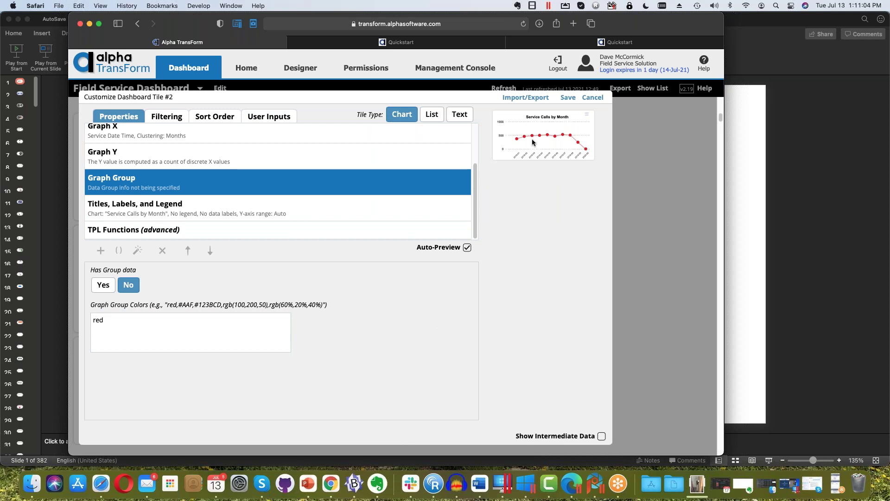
left_click_drag(118, 322, 71, 315)
key("BackSpace")
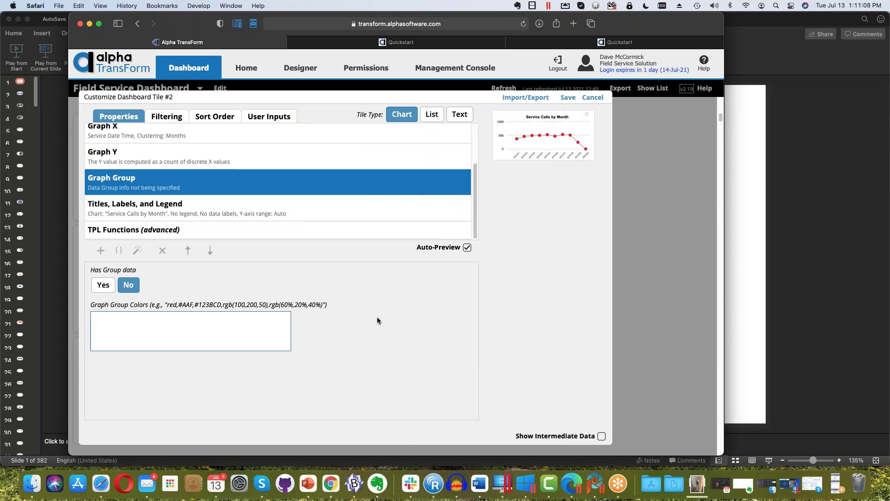
left_click(427, 319)
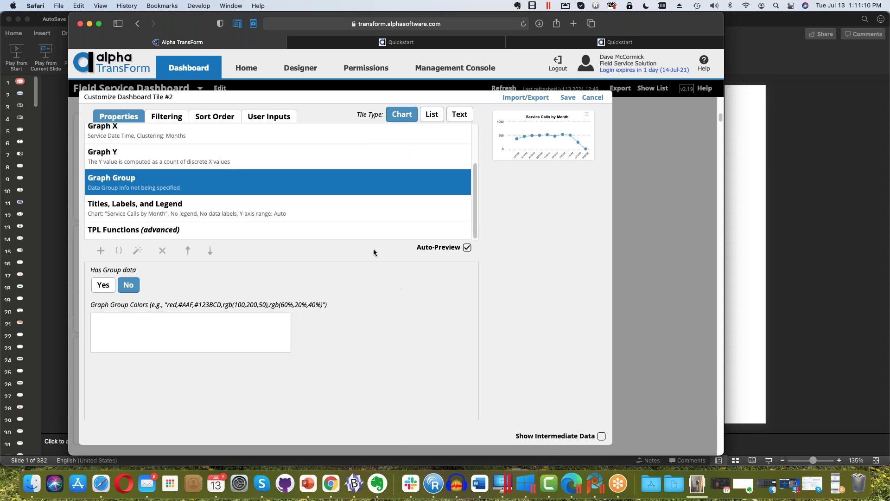
- Open the Titles, Labels, and Legend settings, try No Rotation for the X-axis value labels, and restore 45 Degrees
left_click(336, 207)
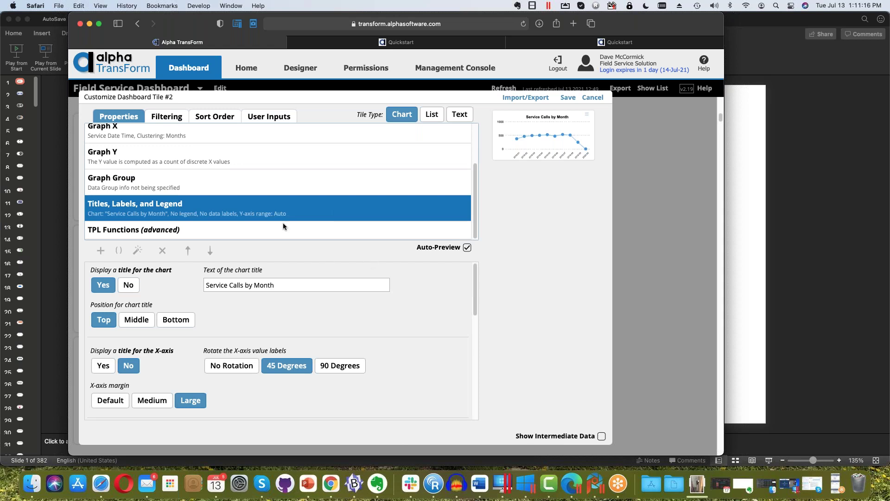
left_click(310, 286)
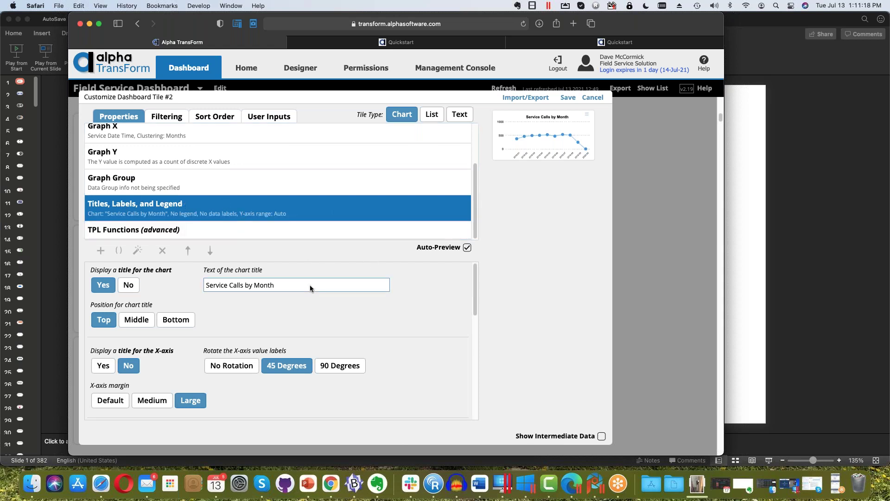
mouse_move(521, 118)
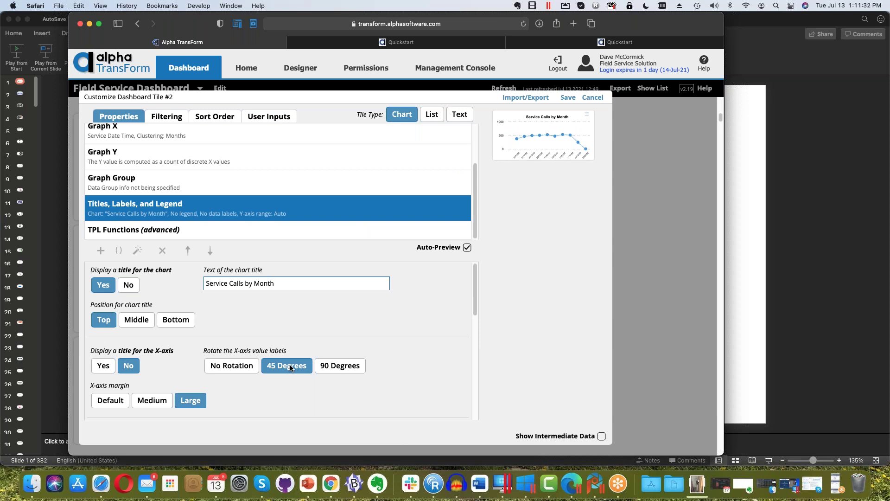
left_click(219, 365)
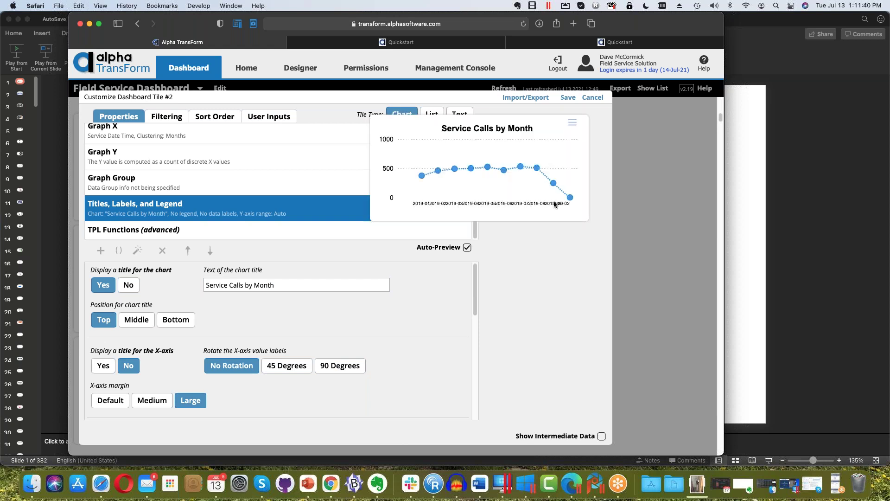
left_click(288, 366)
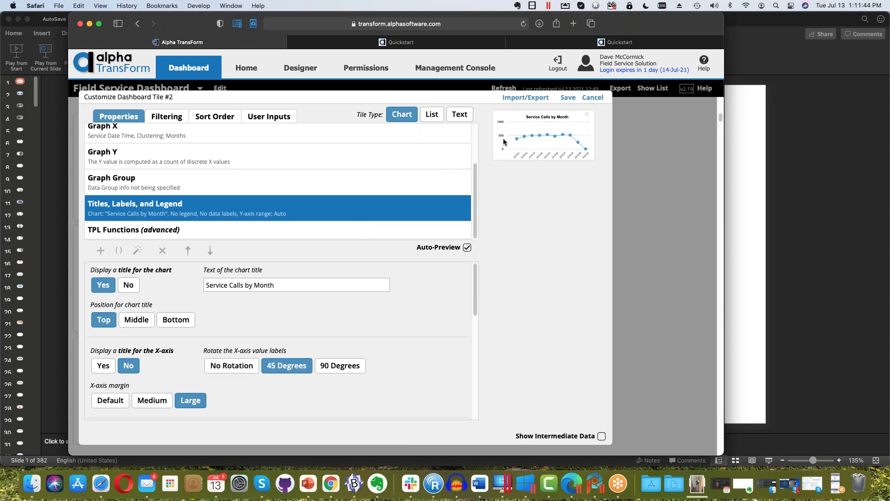
mouse_move(488, 189)
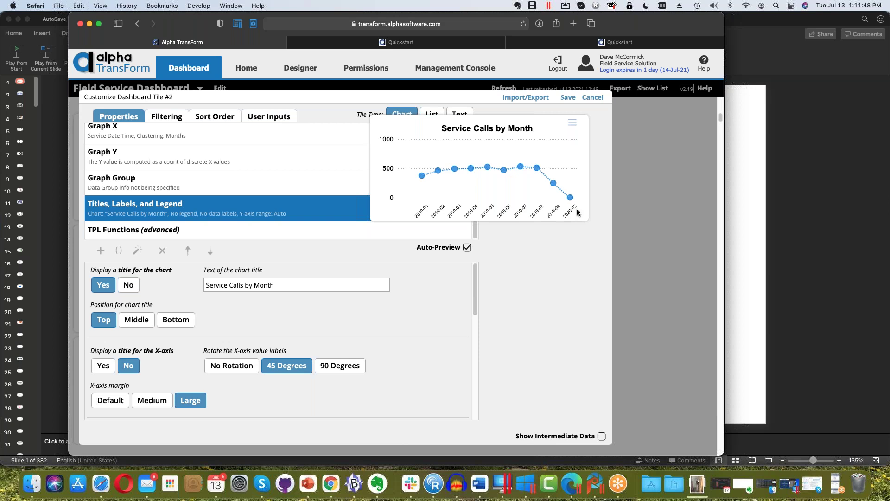
- Try the Default X-axis margin in the preview, restore Large, and close the Service Calls by Month tile without saving
left_click(110, 401)
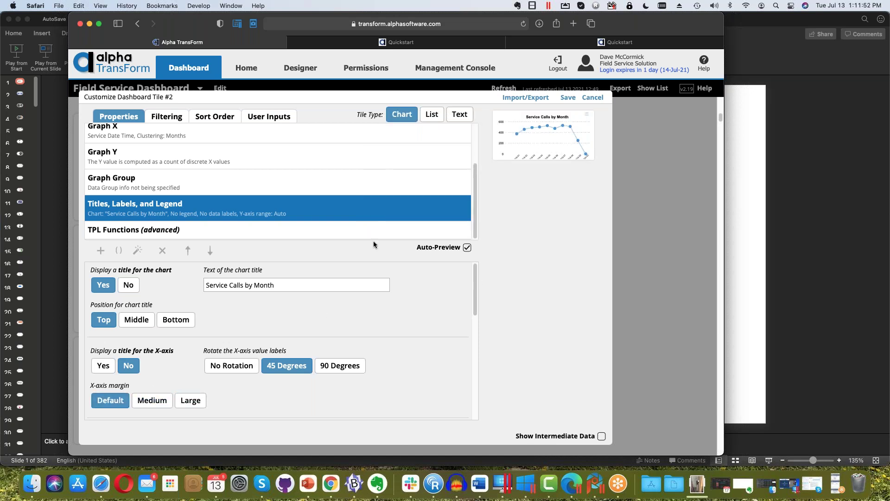
mouse_move(534, 148)
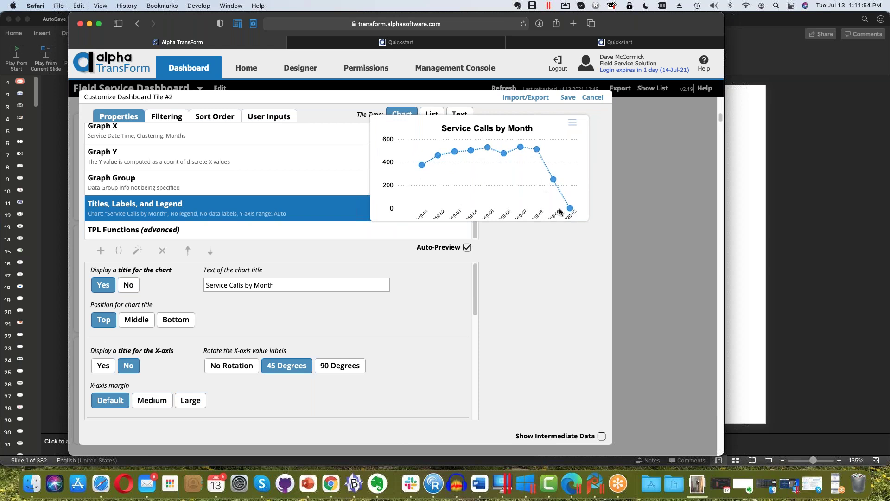
left_click(194, 403)
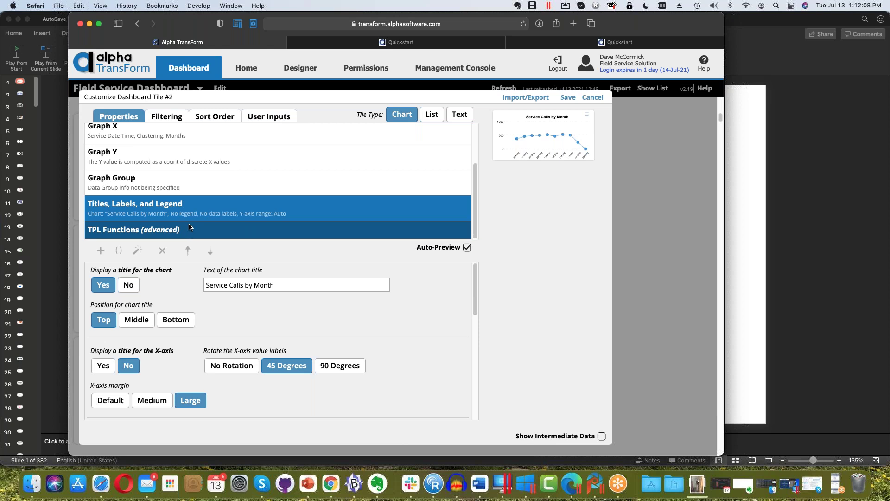
left_click(590, 98)
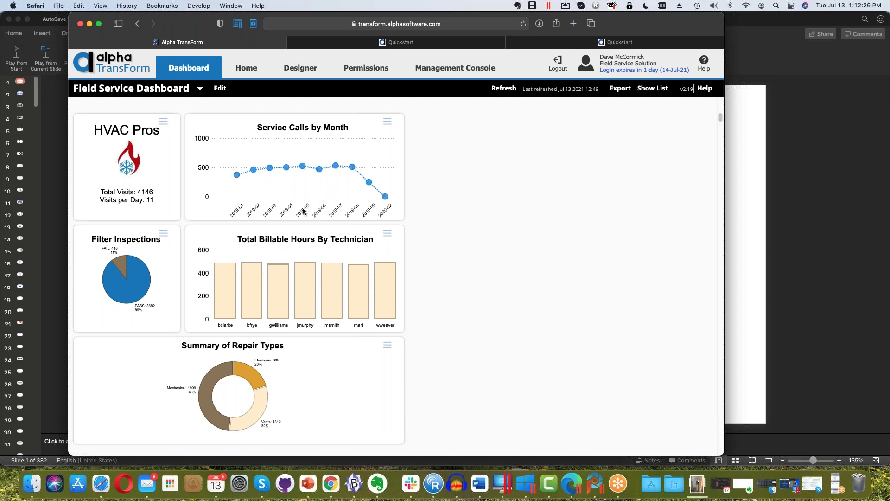
- Open the forms behind the 2019-06 point of the Service Calls by Month chart and look through the list
left_click(319, 169)
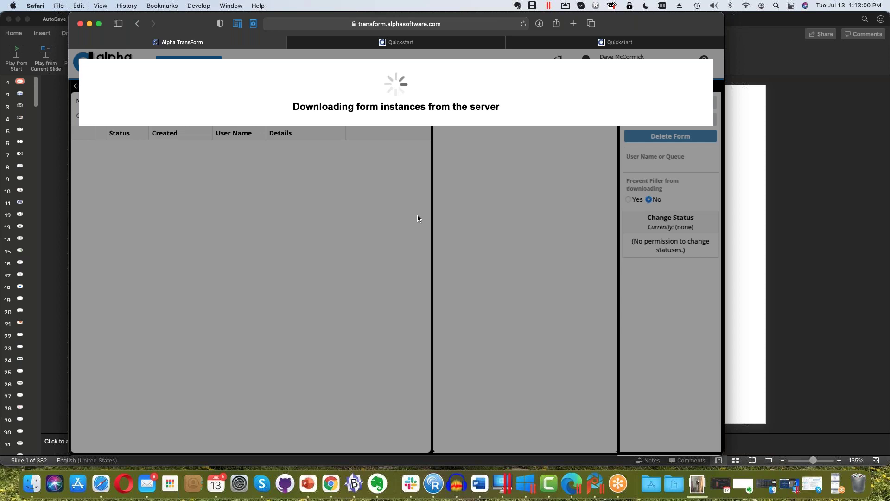
scroll(302, 198, "down", 10)
scroll(294, 231, "down", 6)
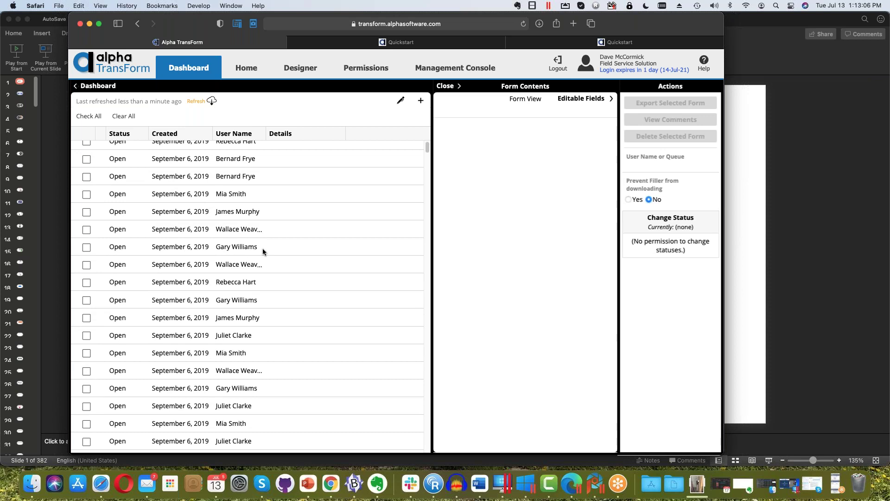
- Examine the contents of several Diagnose and Repair forms, including Scheduled Time and the Inspection section, and return to the dashboard
left_click(196, 212)
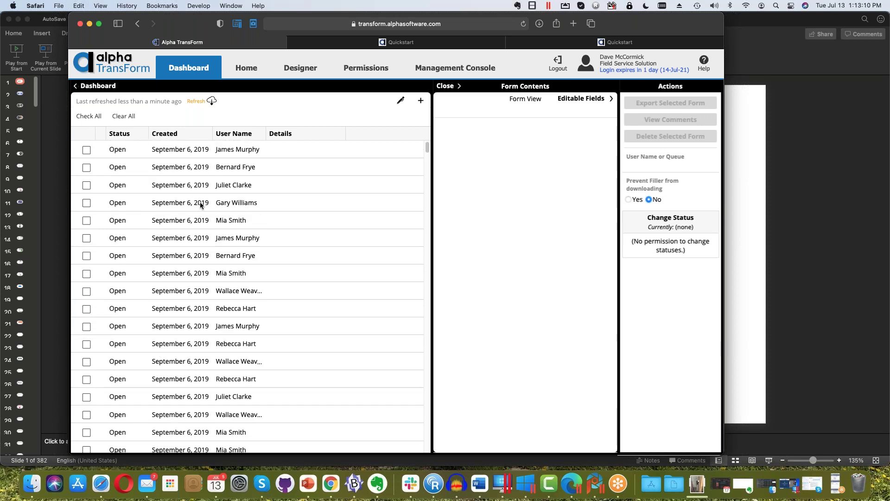
key("Down")
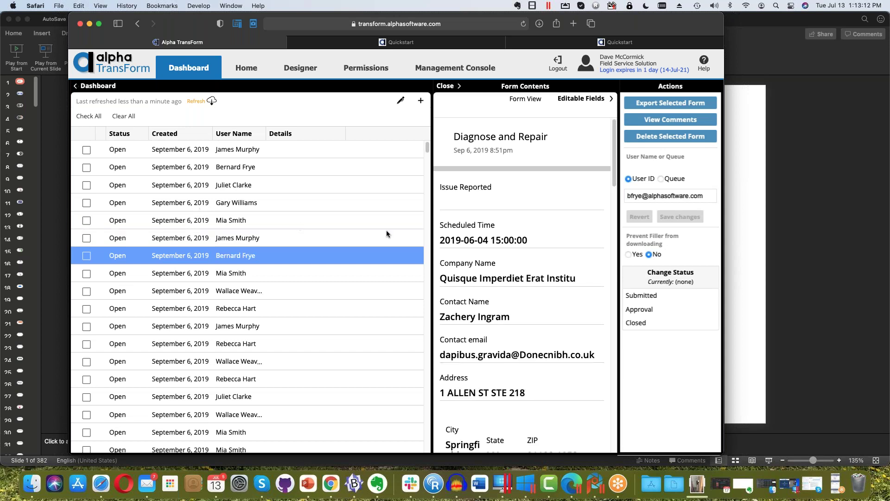
key("Up")
key("Up")
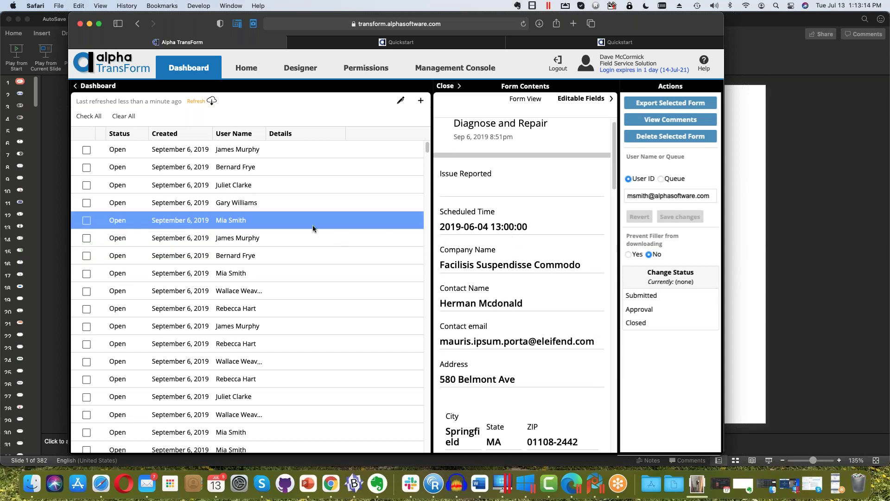
key("Up")
scroll(560, 310, "down", 3)
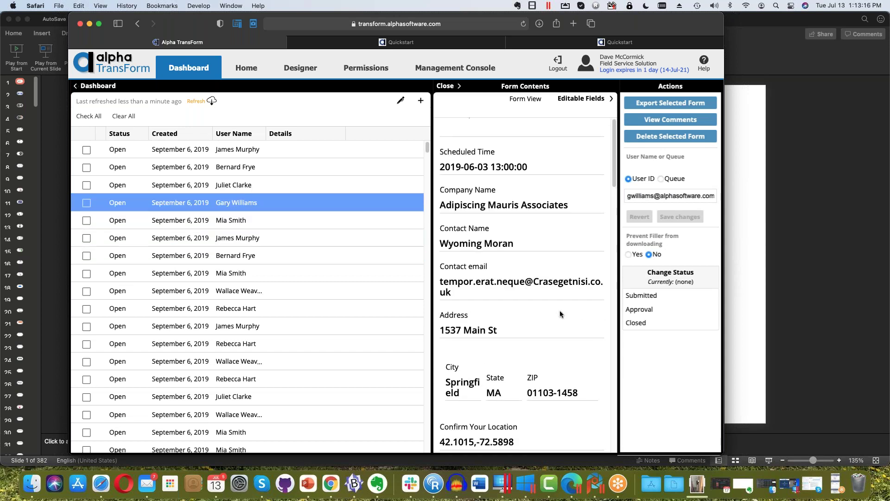
key("Up")
scroll(559, 310, "down", 5)
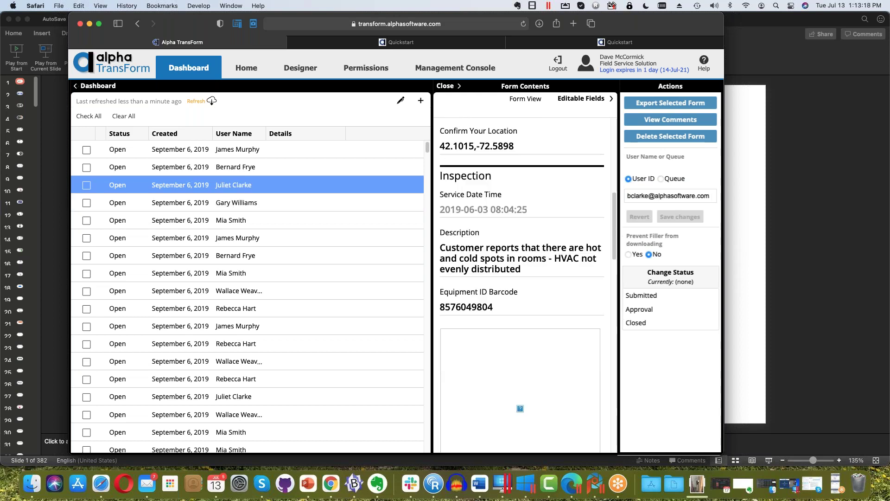
scroll(519, 263, "up", 8)
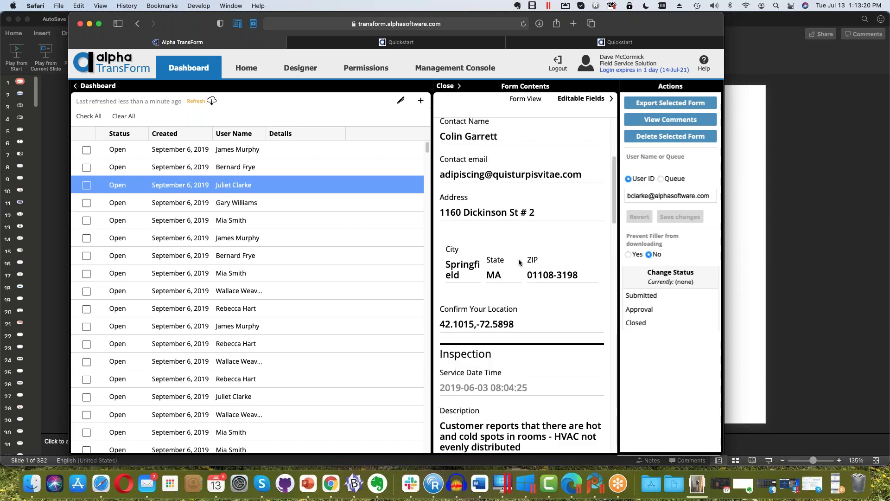
scroll(518, 263, "up", 2)
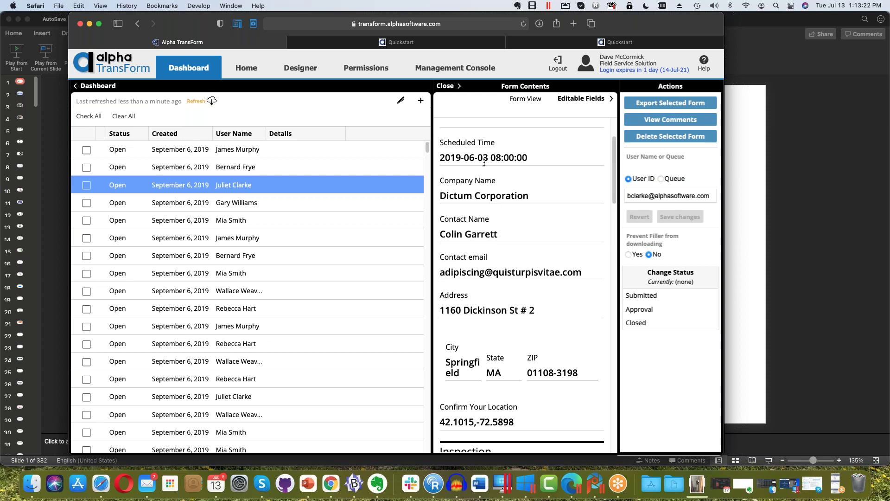
left_click(98, 86)
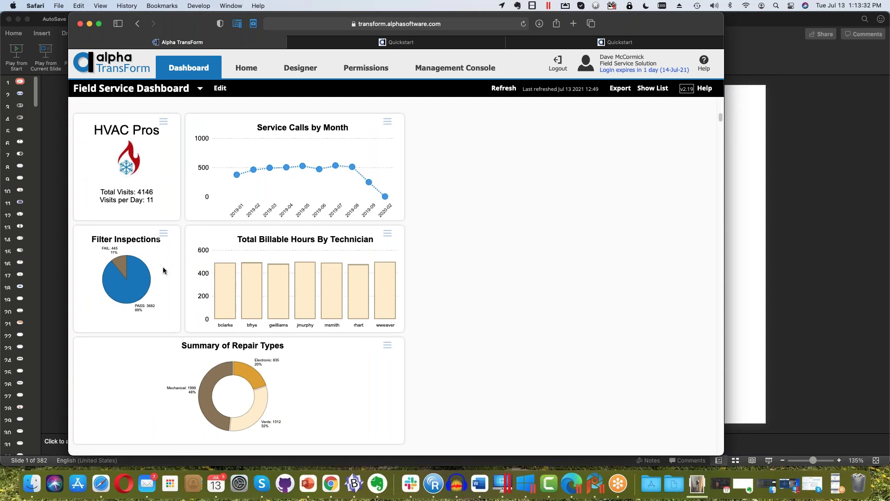
- Open the Filter Inspections tile for editing and review its Tile Size and Chart Type, Data Source, and Processing settings
left_click(163, 234)
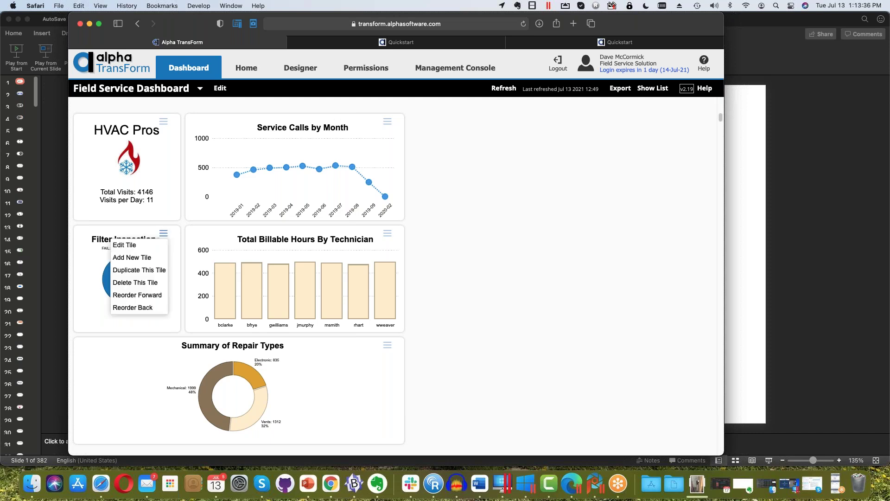
left_click(143, 246)
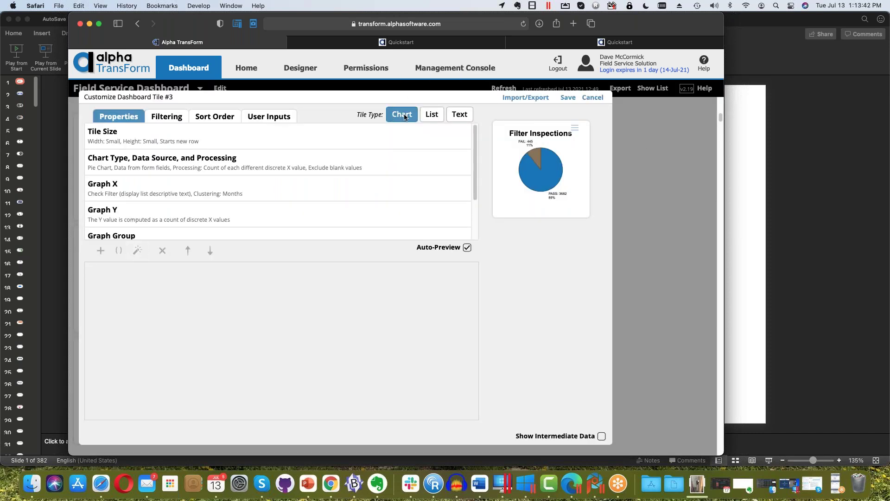
left_click(297, 141)
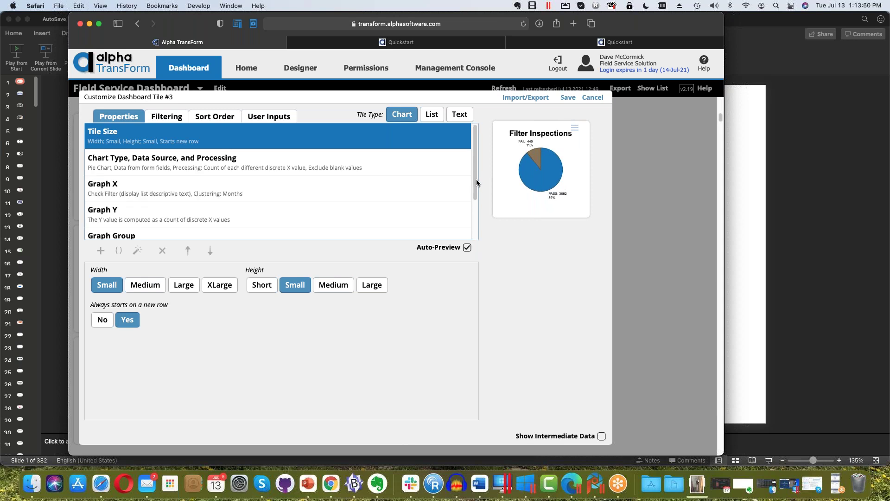
left_click(380, 173)
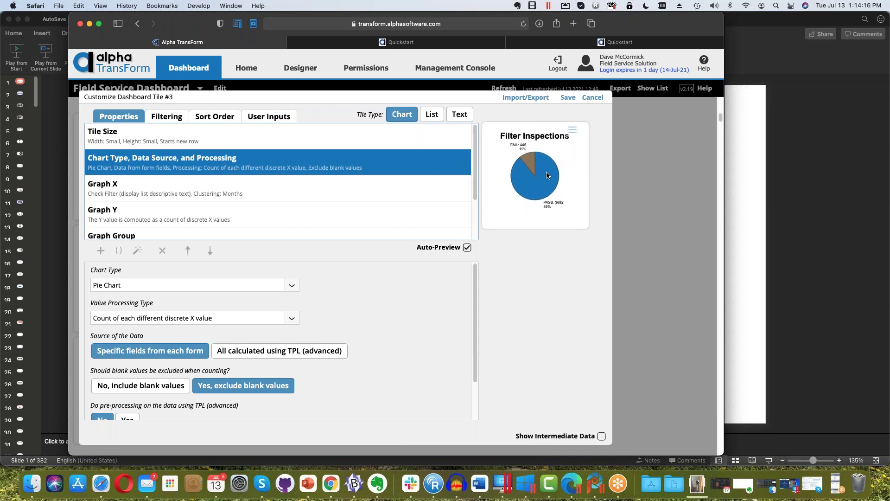
- Review the Filter Inspections Graph X settings: the Diagnose and Repair (DRF) form type, the Check Filter field, and how values are displayed
left_click(266, 191)
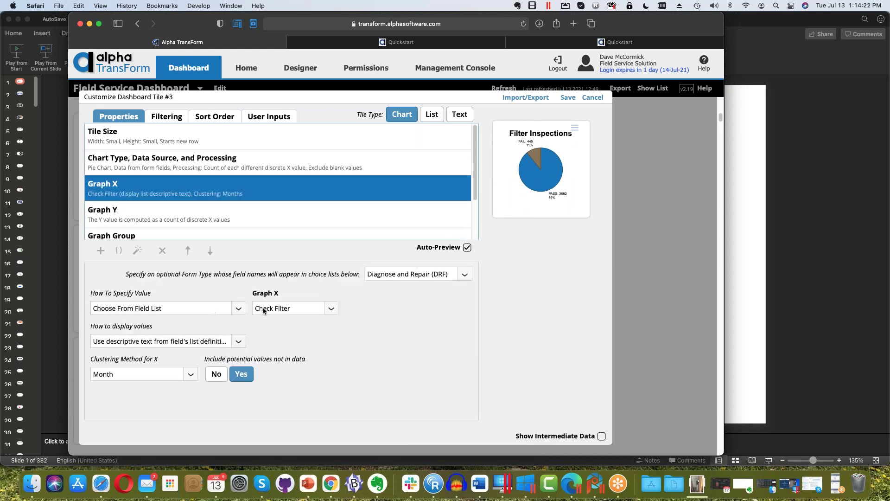
left_click(465, 274)
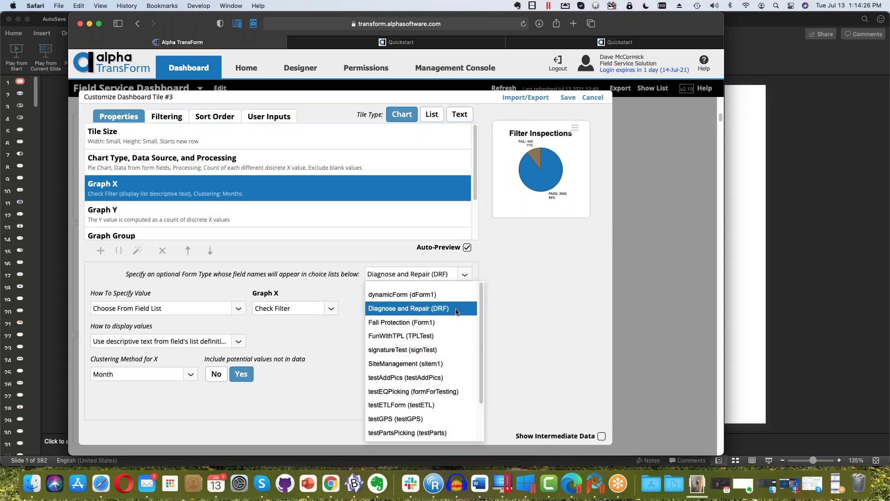
left_click(457, 310)
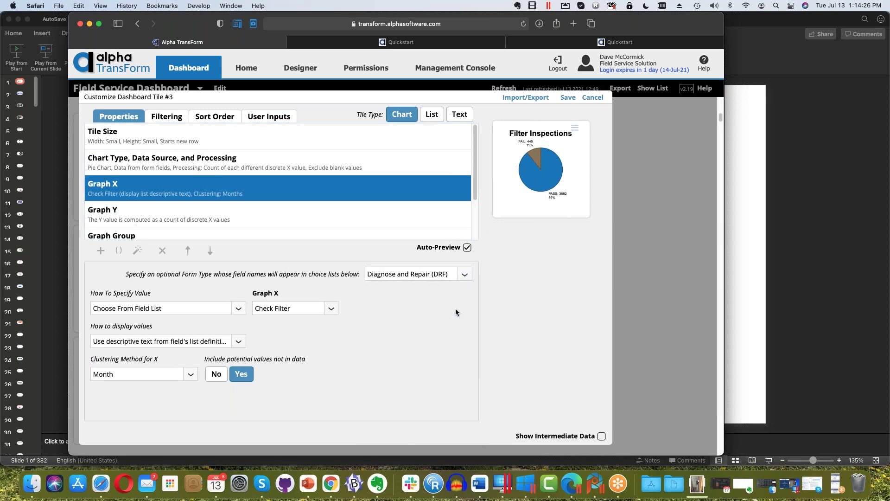
left_click(330, 309)
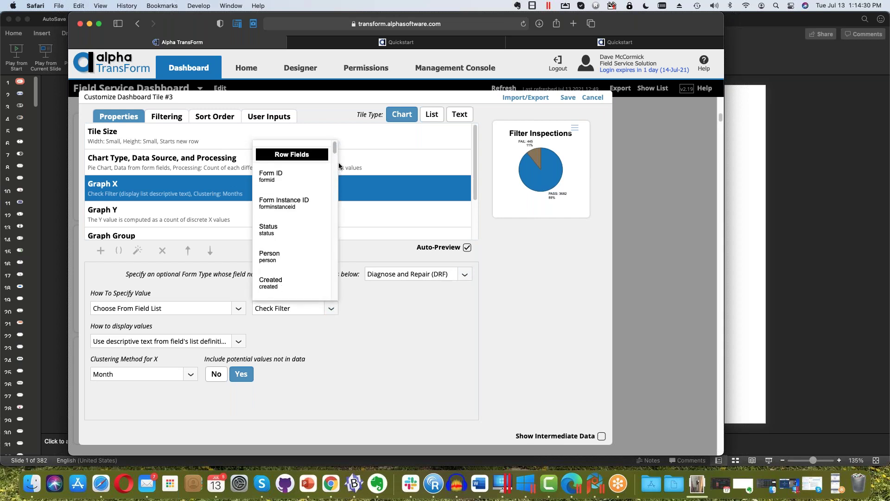
left_click_drag(334, 148, 332, 231)
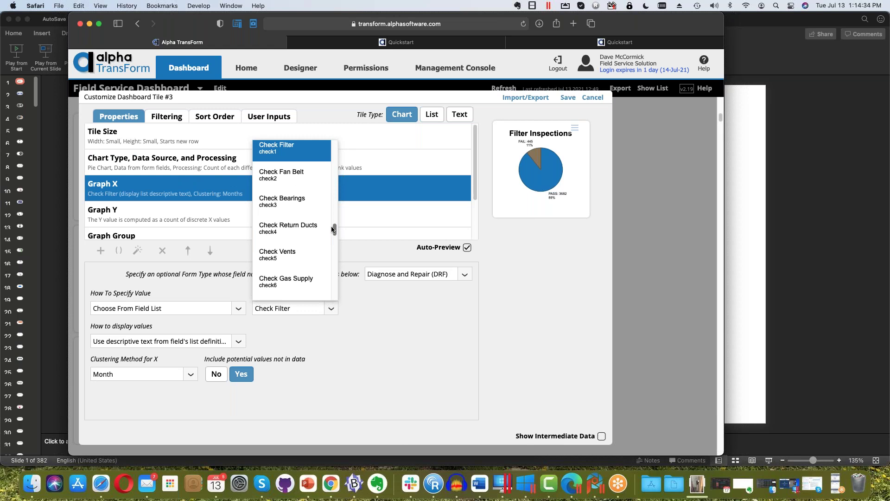
left_click(477, 344)
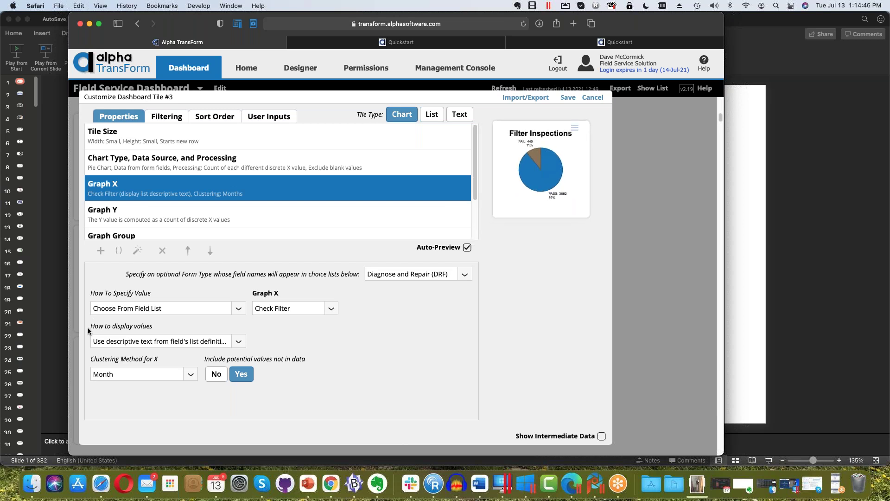
left_click_drag(90, 326, 158, 325)
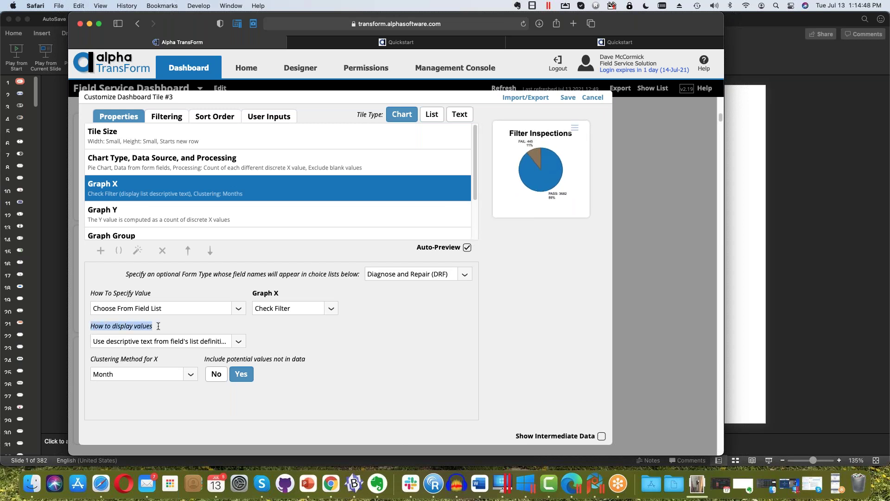
left_click(158, 326)
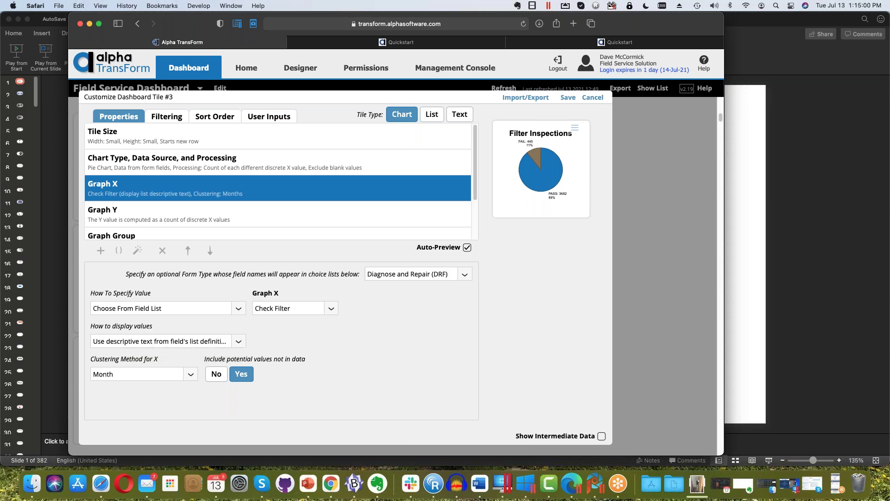
- Review the choices for how Graph X values are displayed, and the Graph Y and Graph Group settings of the Filter Inspections tile
left_click(238, 341)
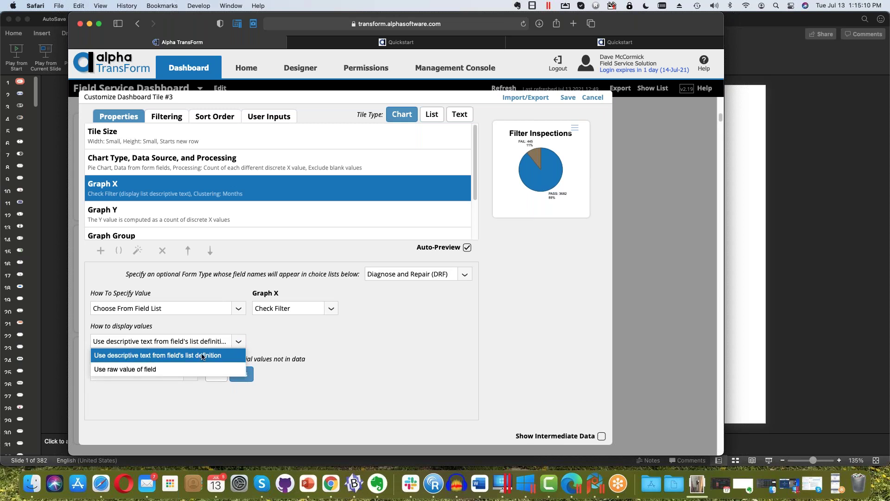
left_click(297, 343)
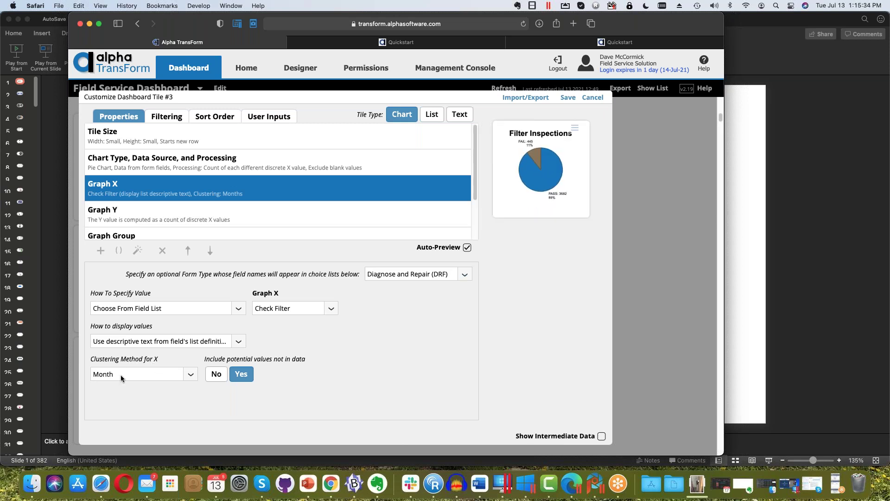
left_click(186, 213)
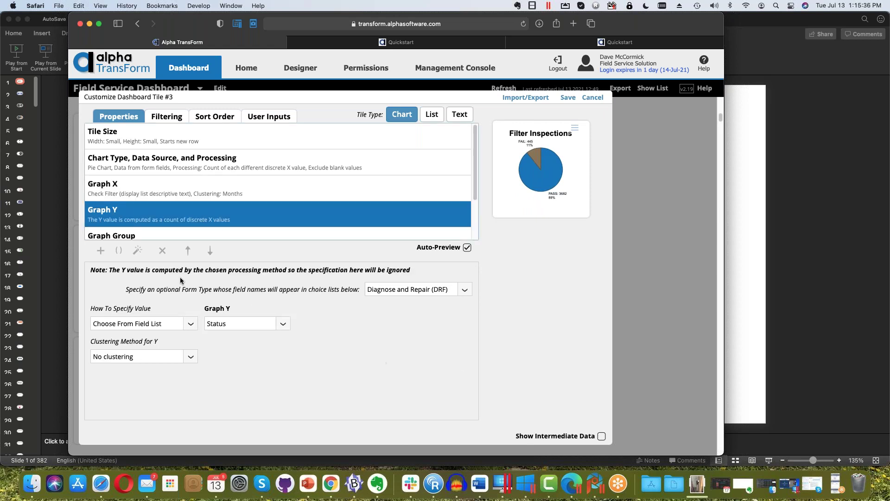
scroll(254, 188, "down", 3)
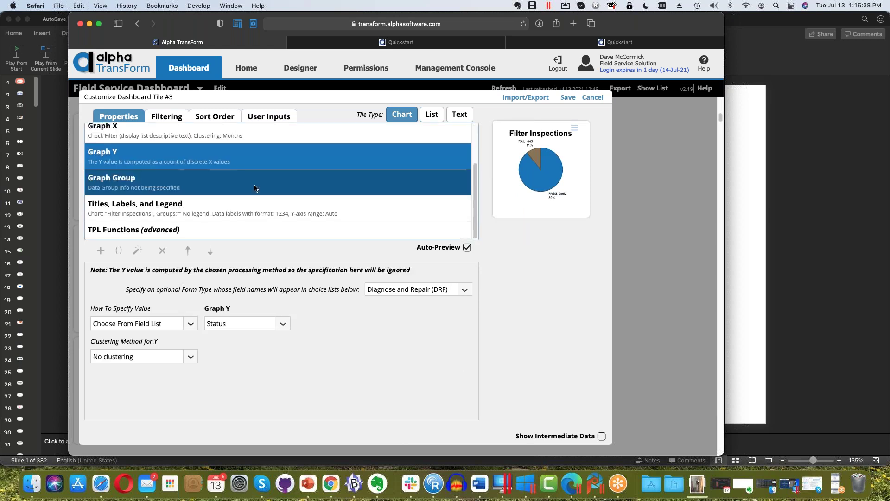
left_click(254, 187)
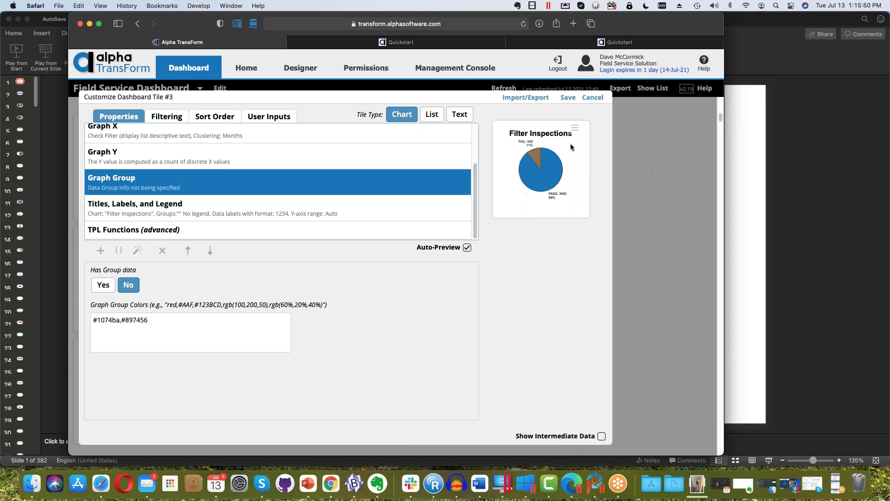
- Review the Titles, Labels, and Legend settings of the Filter Inspections chart and close the tile editor without saving
left_click(339, 209)
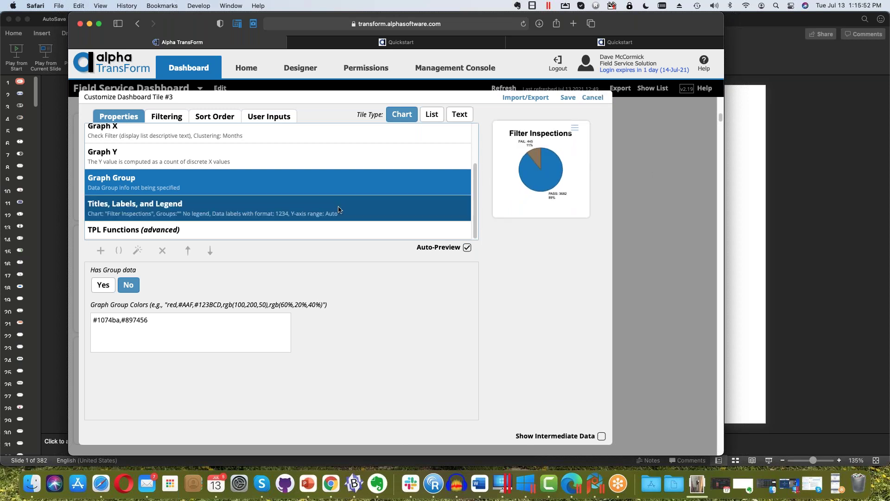
left_click(336, 213)
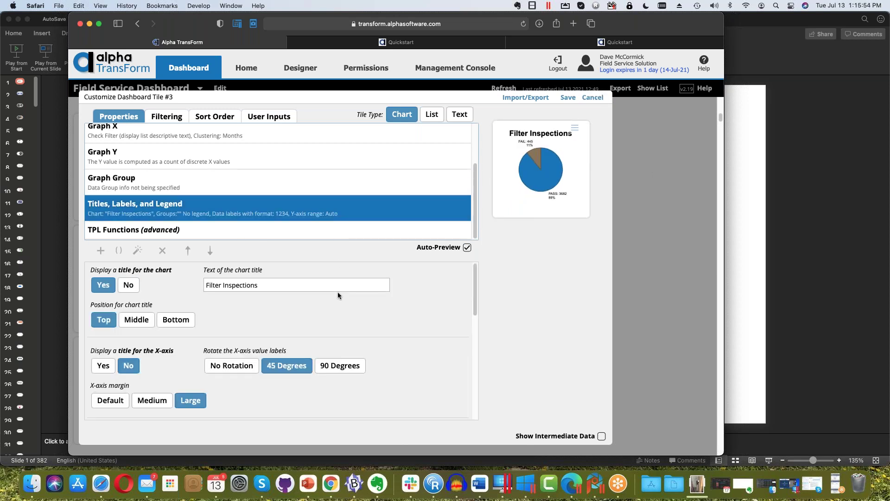
scroll(337, 294, "down", 3)
scroll(337, 294, "up", 3)
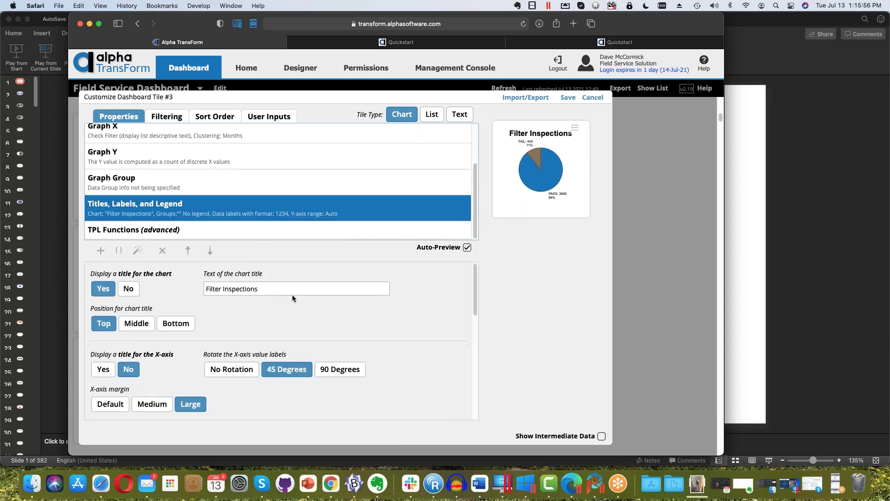
left_click(593, 97)
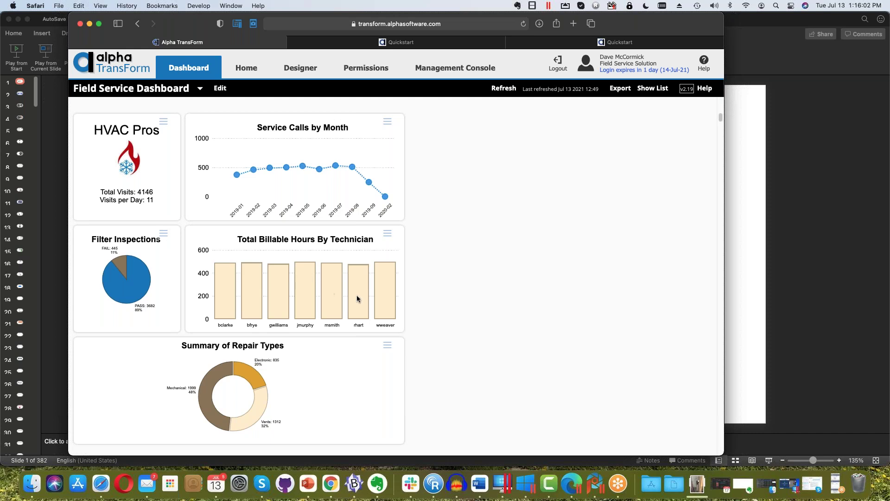
- Open google.com in a new browser tab, search for "color palette generator" and open the Coolors site
left_click(575, 24)
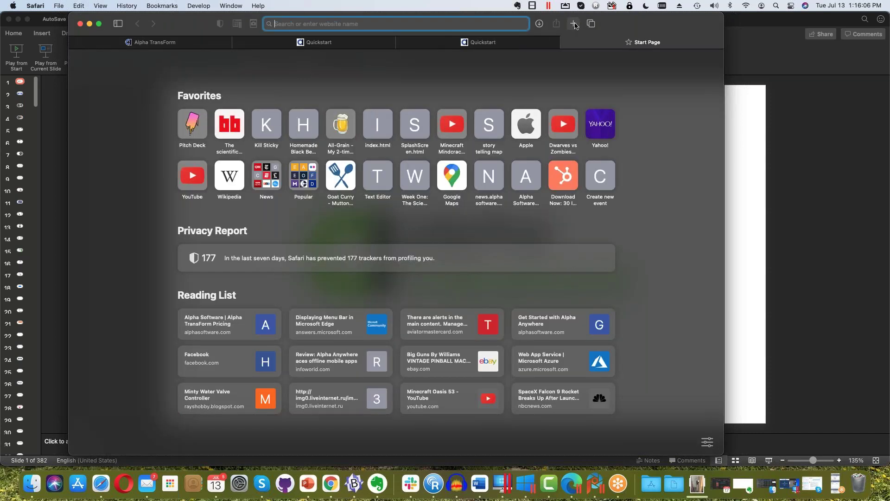
type("goo")
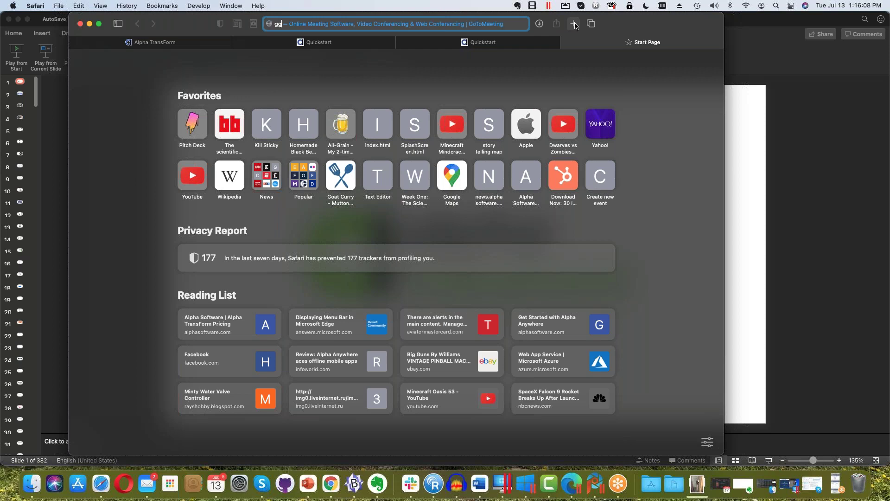
type("gle.com")
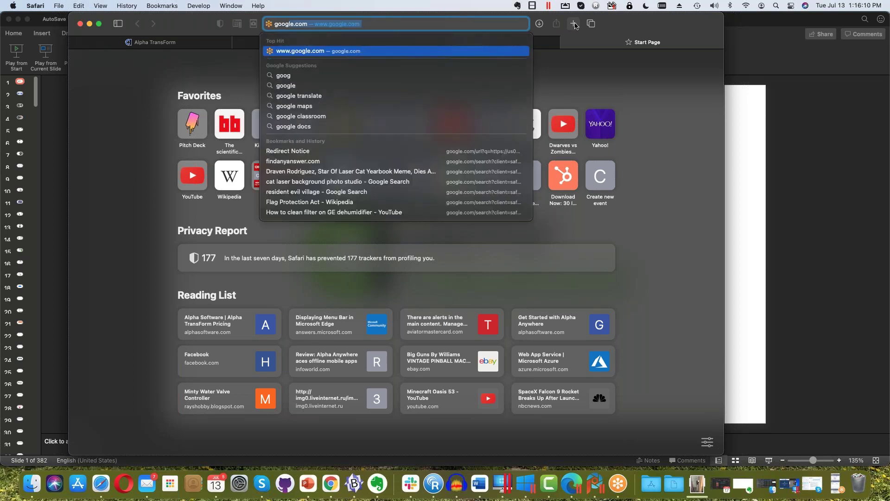
key("Return")
type("color pa")
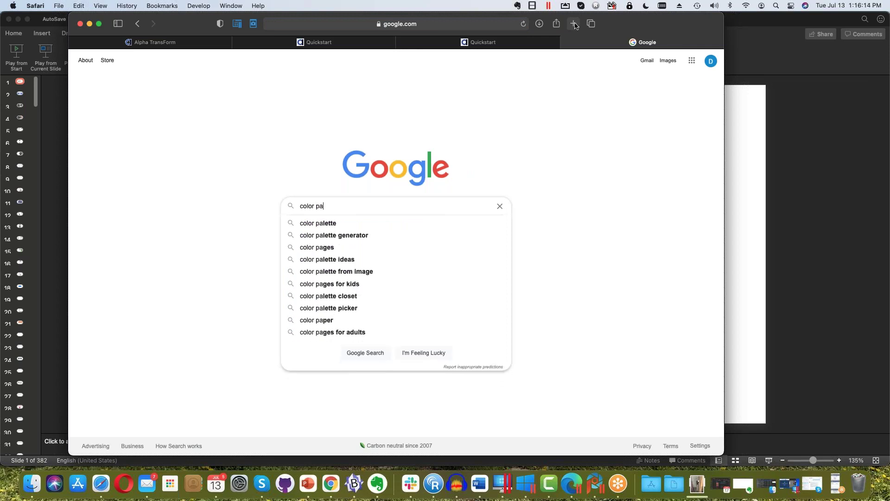
key("Down")
key("Down")
key("Return")
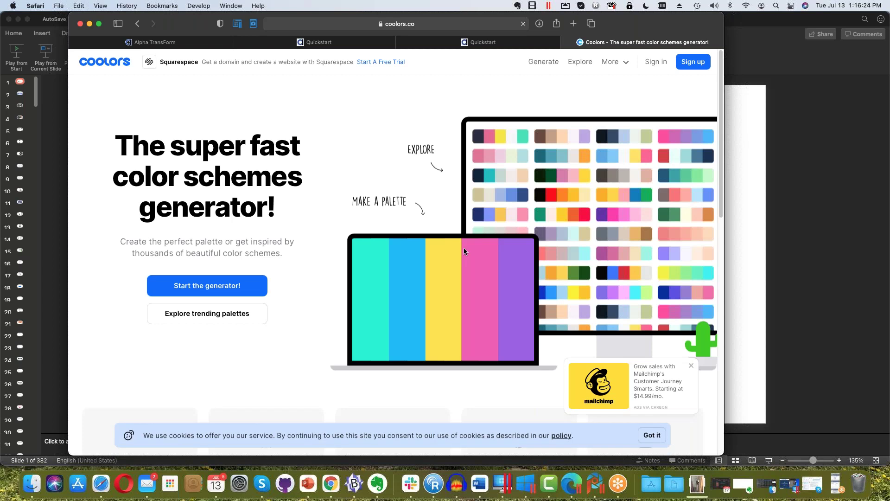
- Start the Coolors palette generator and generate a series of different five-color palettes
left_click(206, 286)
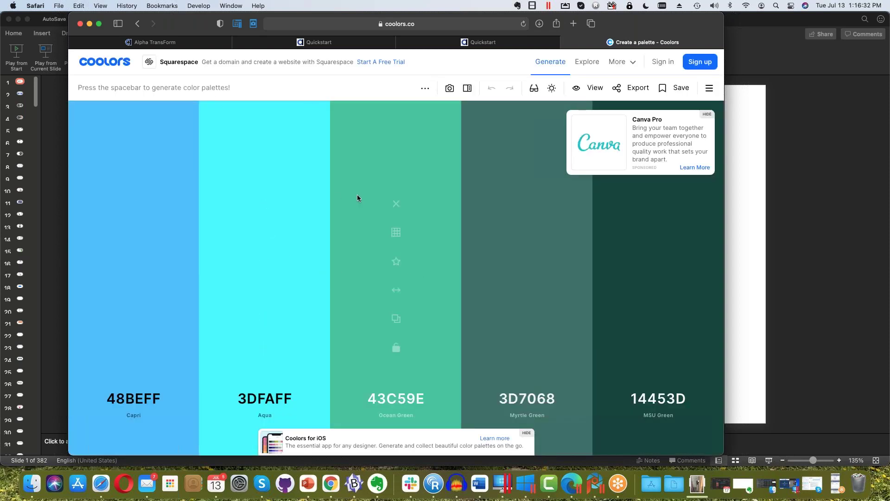
key("space")
key("space")
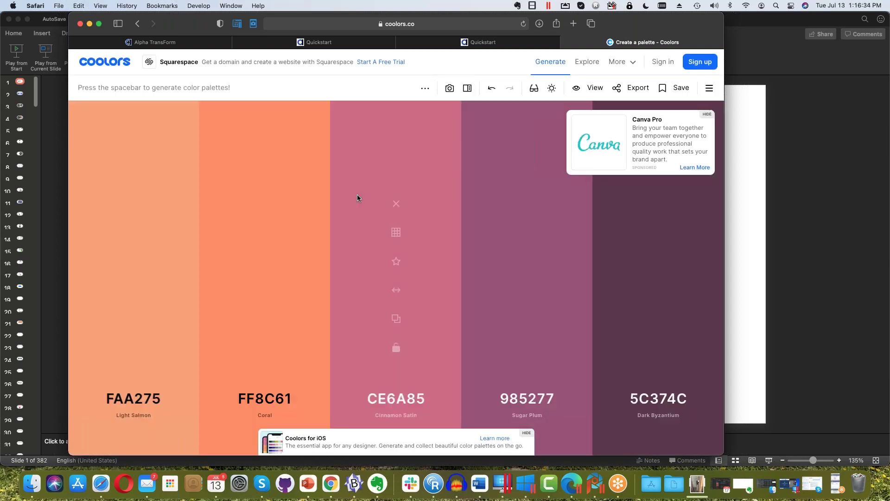
key("space")
key("space")
key("space")
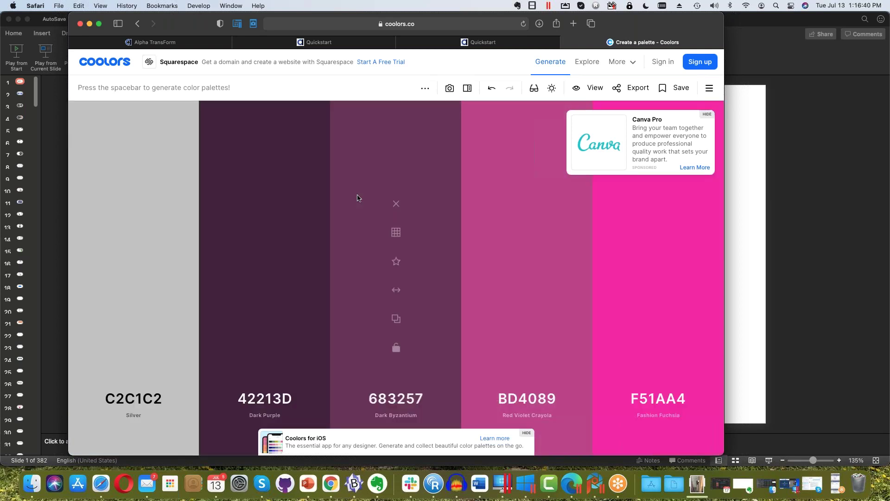
key("space")
key("space")
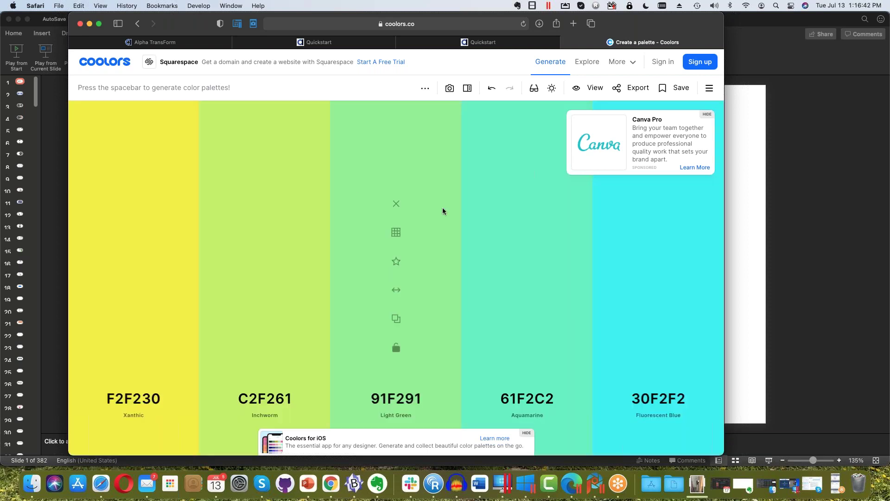
key("space")
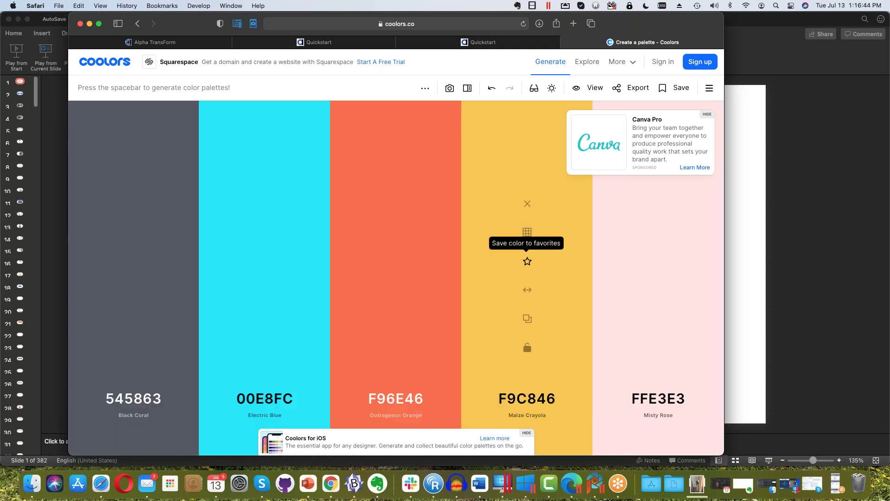
key("space")
key("space")
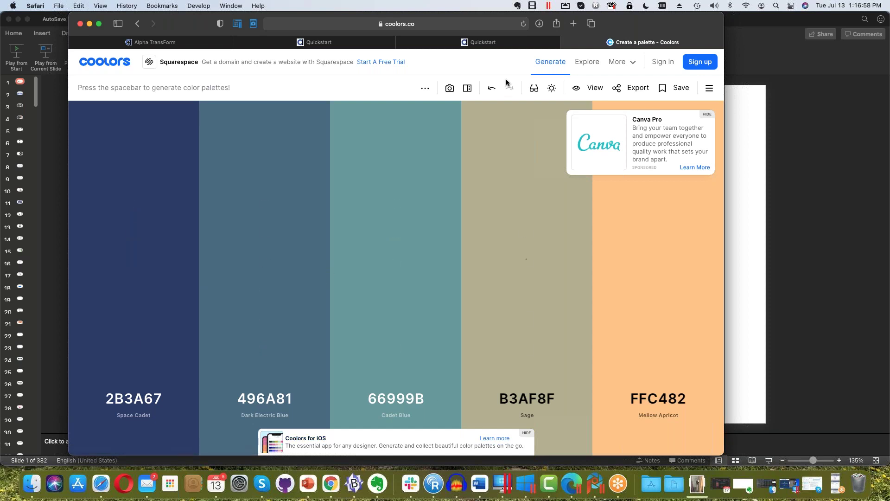
- Return to the Alpha TransForm dashboard, open the Total Billable Hours By Technician tile for editing and review its Tile Size settings
left_click(214, 45)
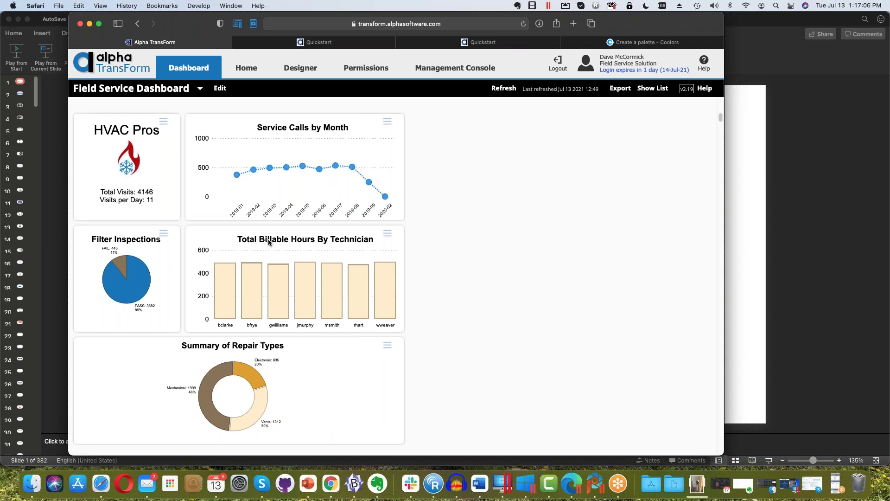
left_click(388, 235)
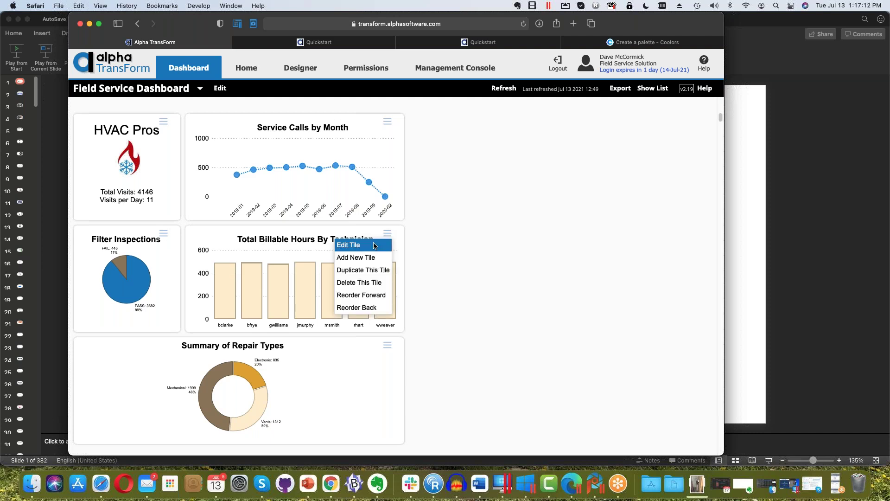
left_click(353, 245)
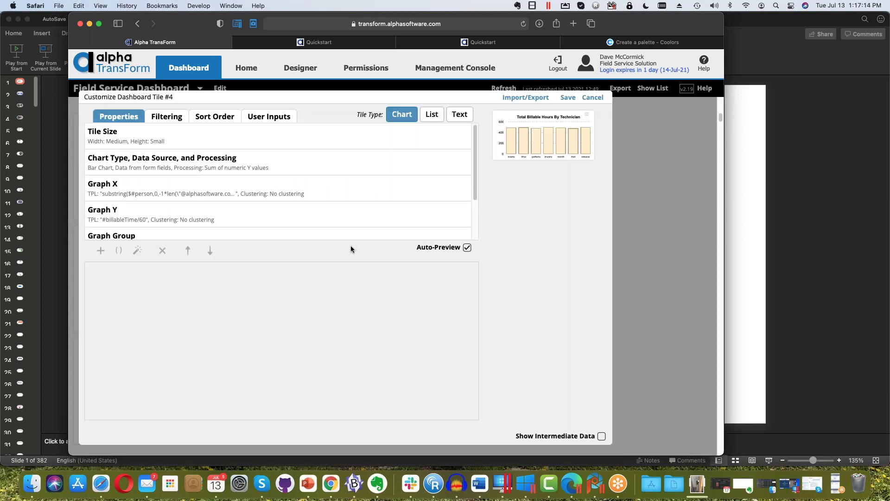
left_click(278, 204)
left_click(324, 139)
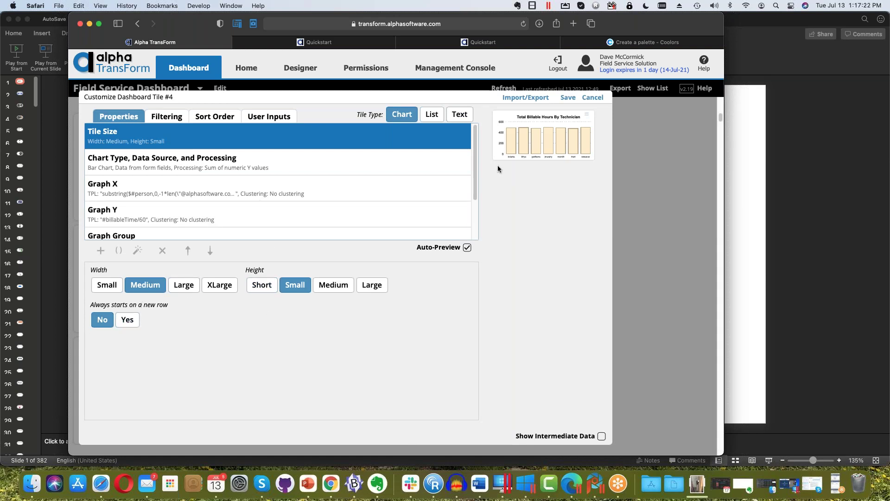
- Review the tile's Chart Type, Data Source, and Processing settings, including the Value Processing Type choices, and the TPL expression for Graph X
left_click(393, 169)
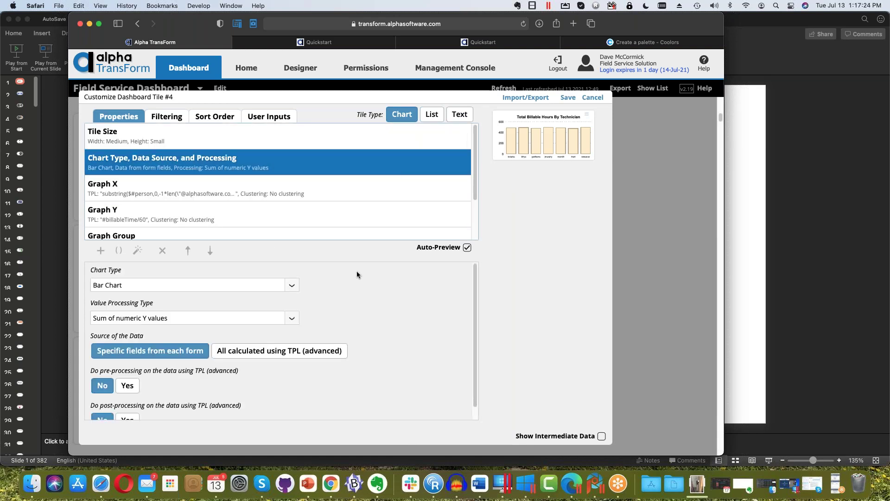
left_click(292, 318)
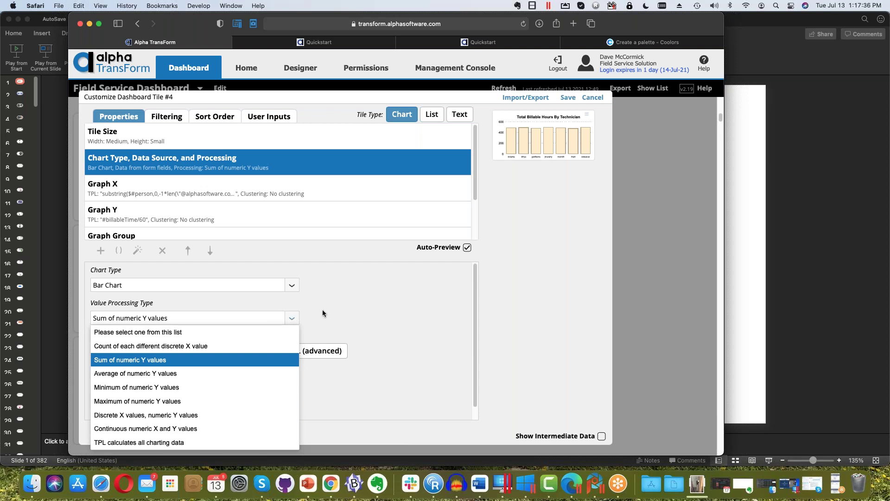
left_click(386, 307)
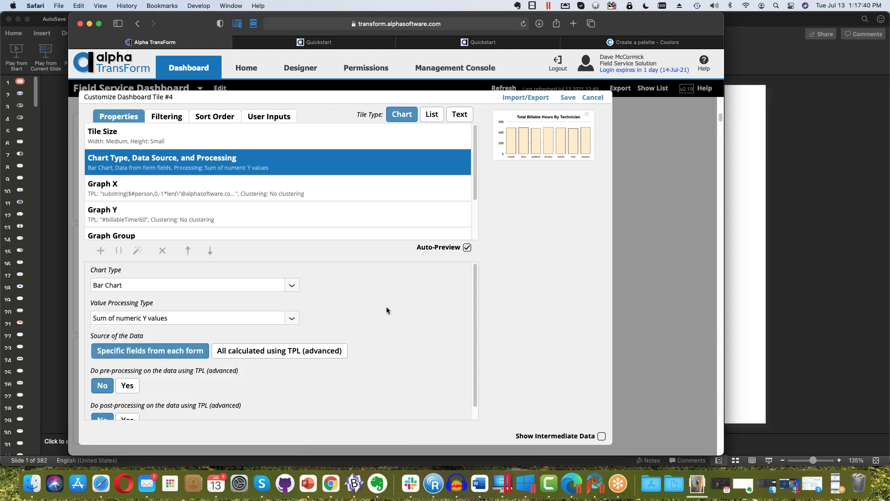
mouse_move(510, 145)
scroll(376, 319, "down", 1)
left_click(444, 237)
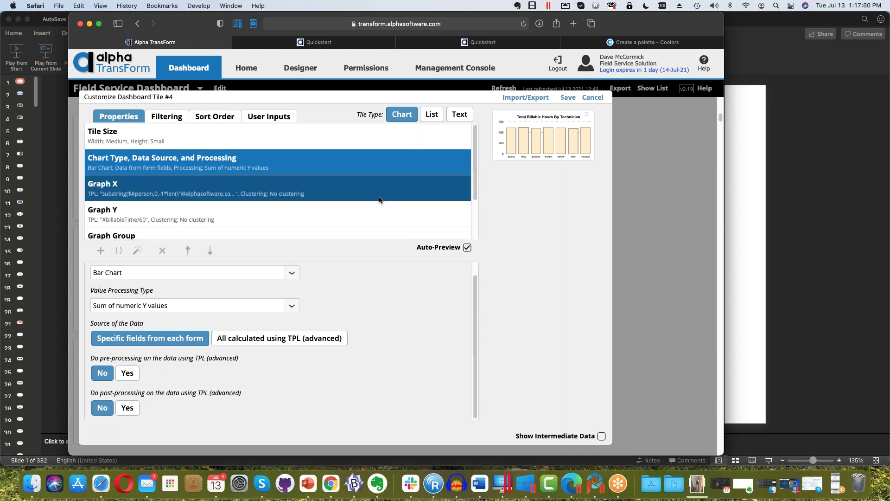
left_click(379, 200)
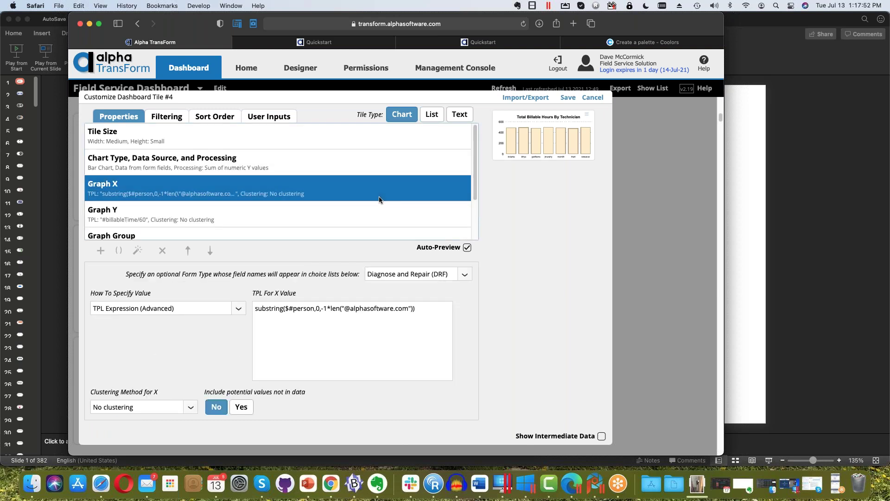
- Review the Graph Y settings: the form type choices, How To Specify Value options, and the billableTime field in the TPL expression
left_click(303, 226)
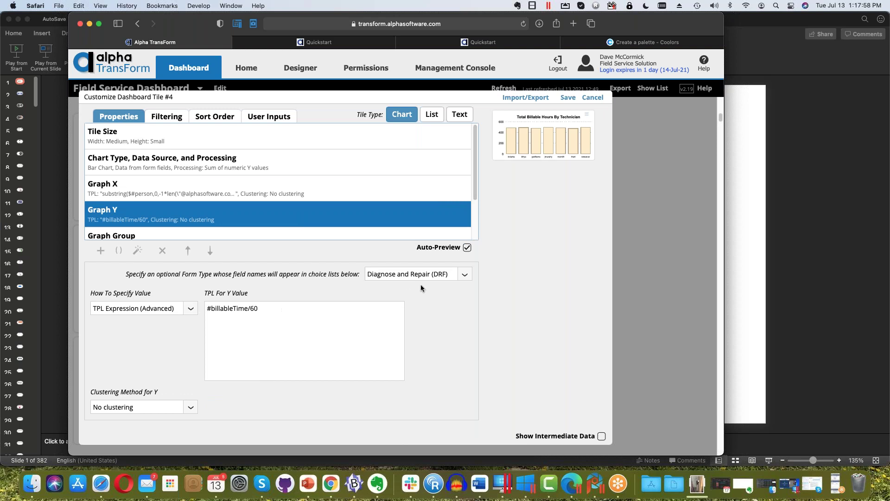
left_click(464, 275)
left_click(448, 308)
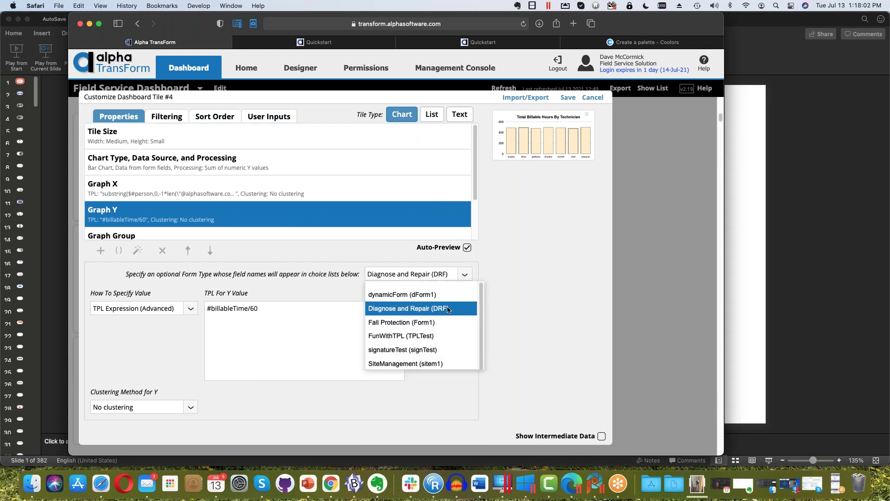
left_click(190, 310)
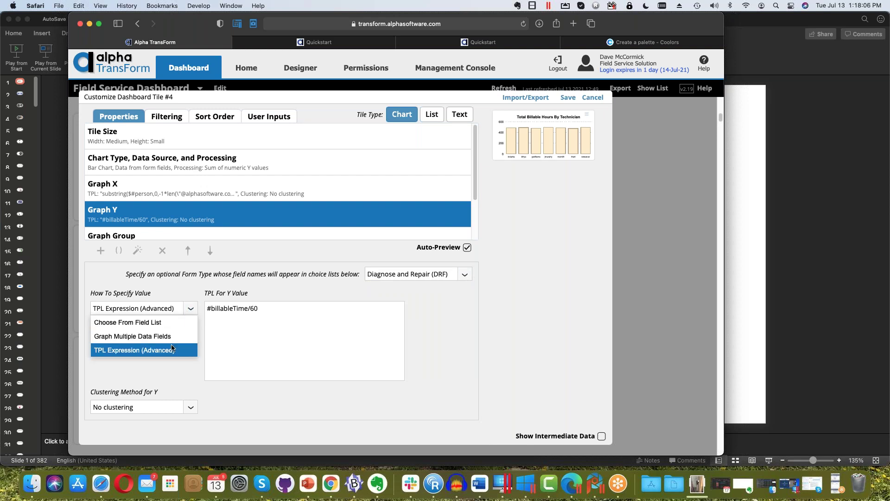
left_click(274, 309)
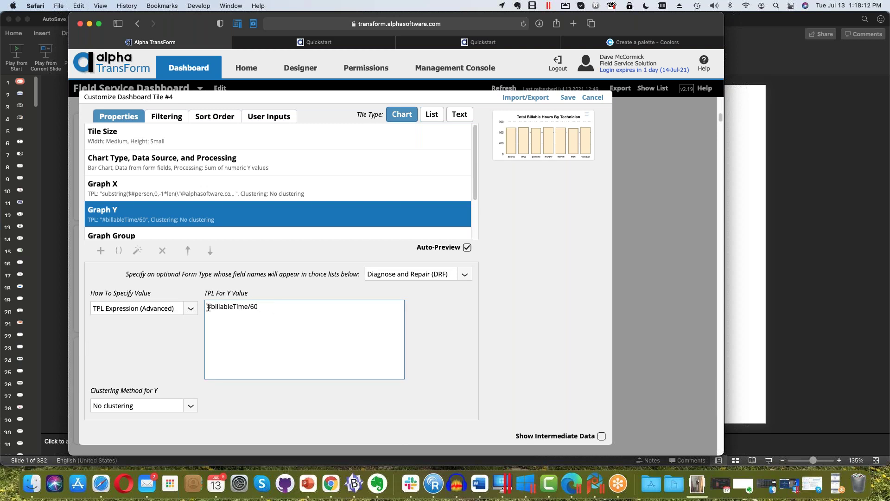
left_click_drag(211, 306, 246, 305)
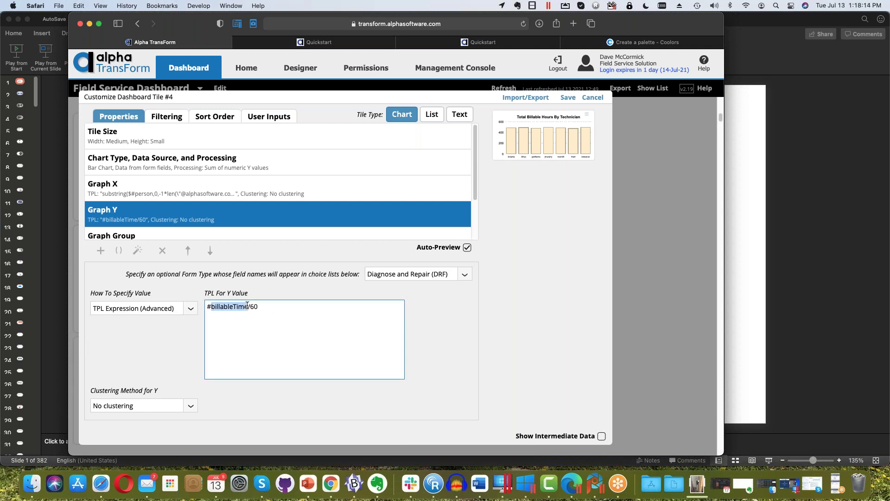
left_click(247, 305)
double_click(211, 308)
mouse_move(546, 121)
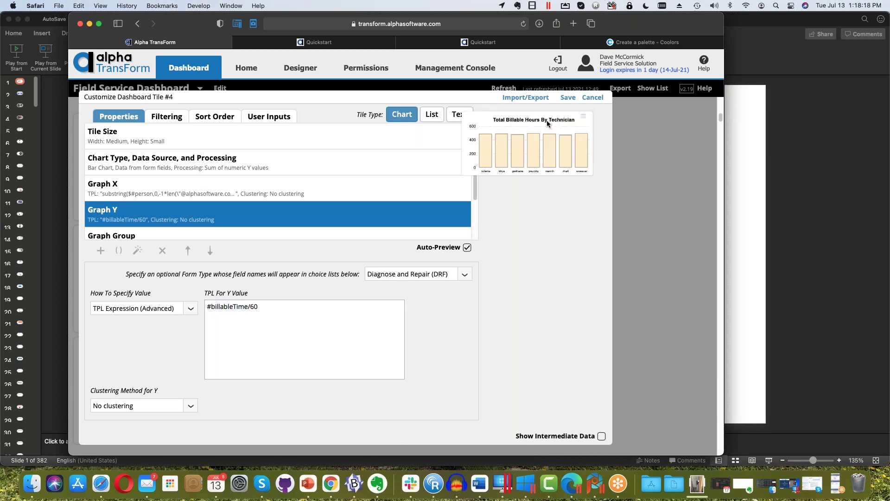
- Compare the Graph Y TPL expression with the enlarged preview of the Total Billable Hours By Technician chart
left_click(276, 308)
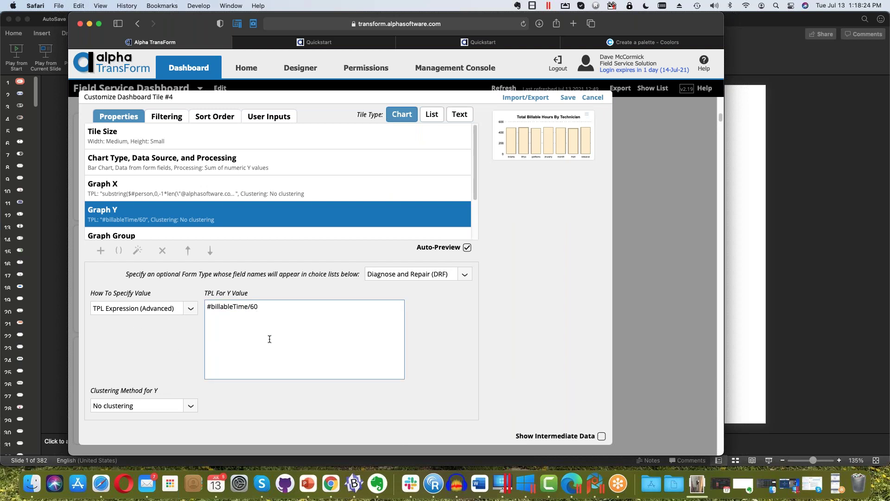
mouse_move(511, 127)
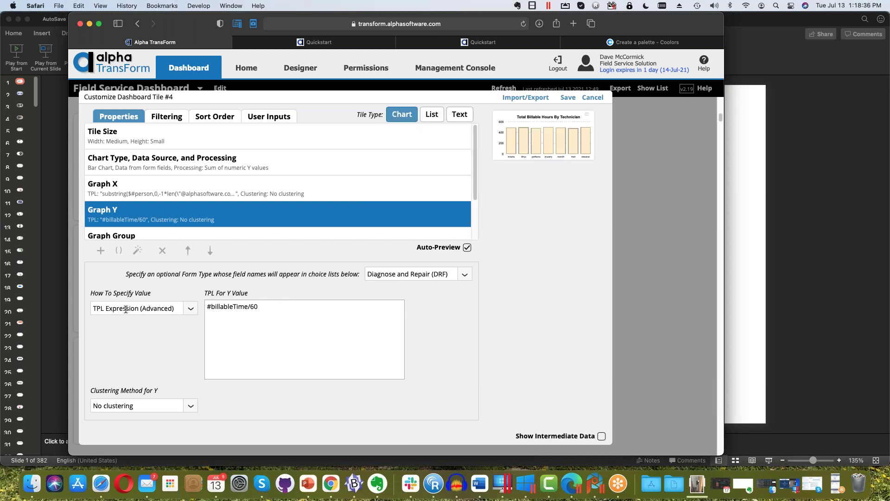
mouse_move(533, 138)
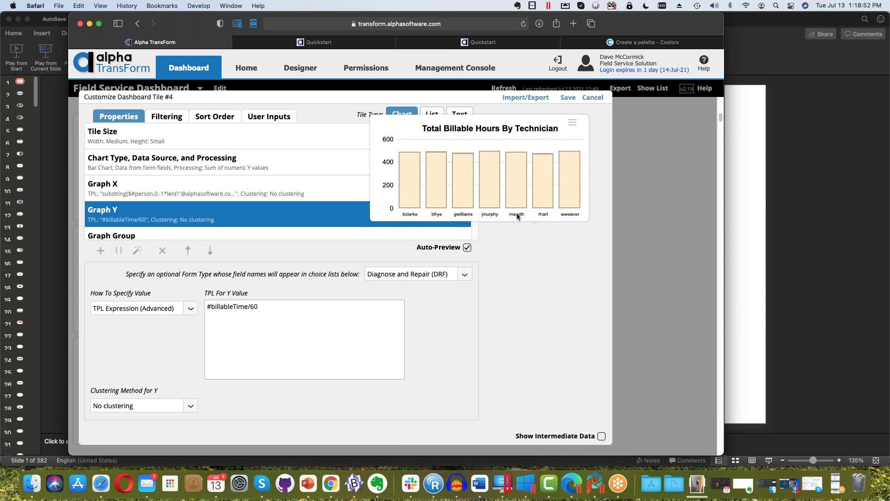
- Examine the parts of the Graph X TPL expression: the substring function, the person field and the length of the e-mail domain
left_click(324, 187)
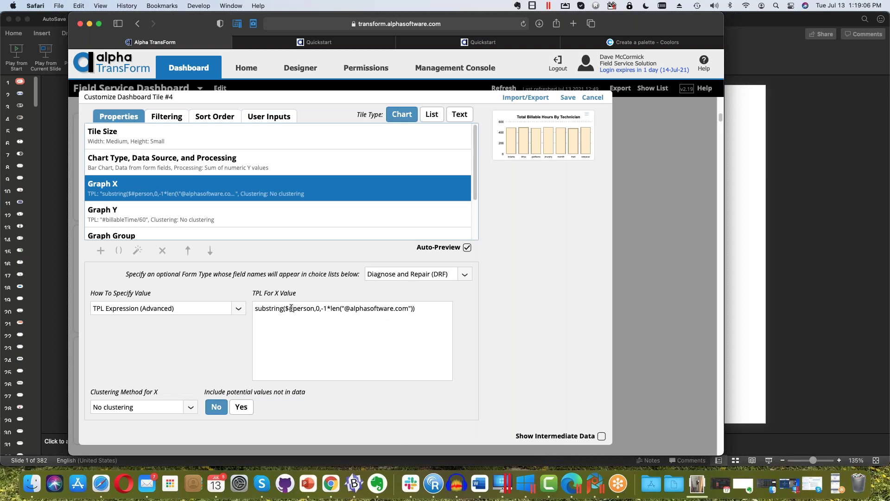
left_click_drag(284, 309, 315, 307)
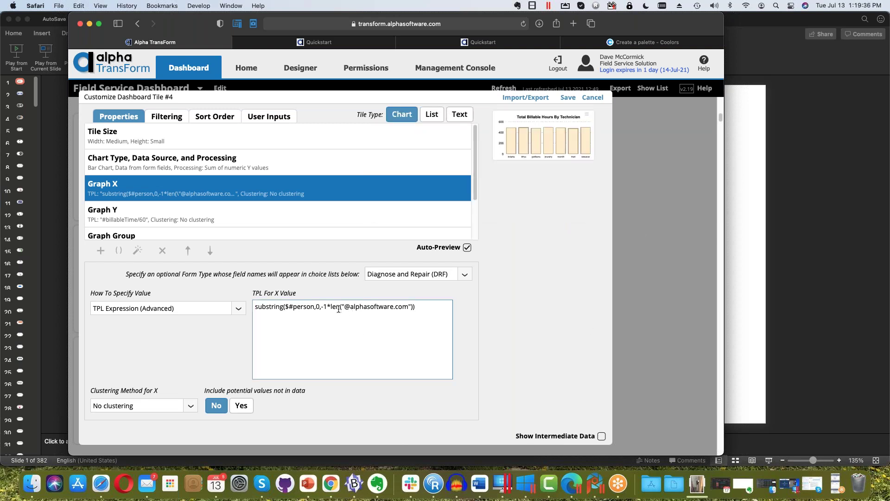
left_click_drag(320, 306, 406, 309)
left_click(406, 309)
left_click_drag(323, 307, 329, 307)
left_click(360, 307)
double_click(367, 306)
left_click(367, 307)
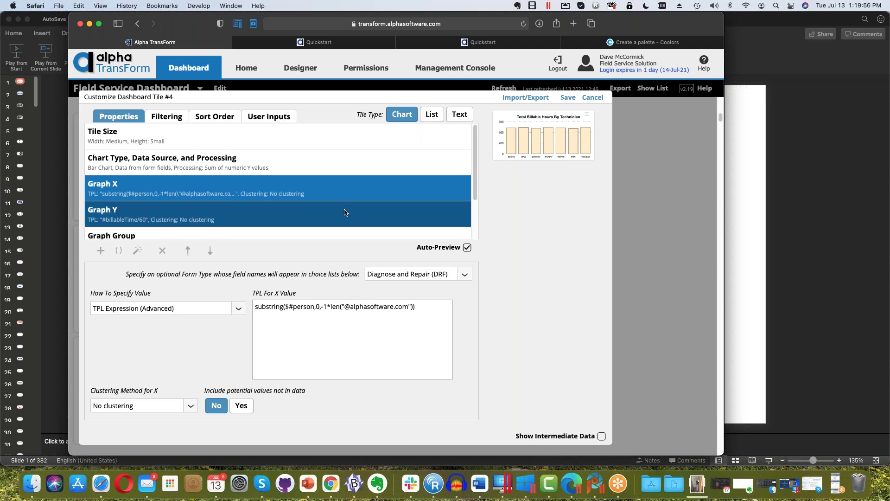
- Review the bar chart's Titles, Labels, and Legend settings, from the chart title text through to the Y-Axis Range
scroll(313, 212, "down", 3)
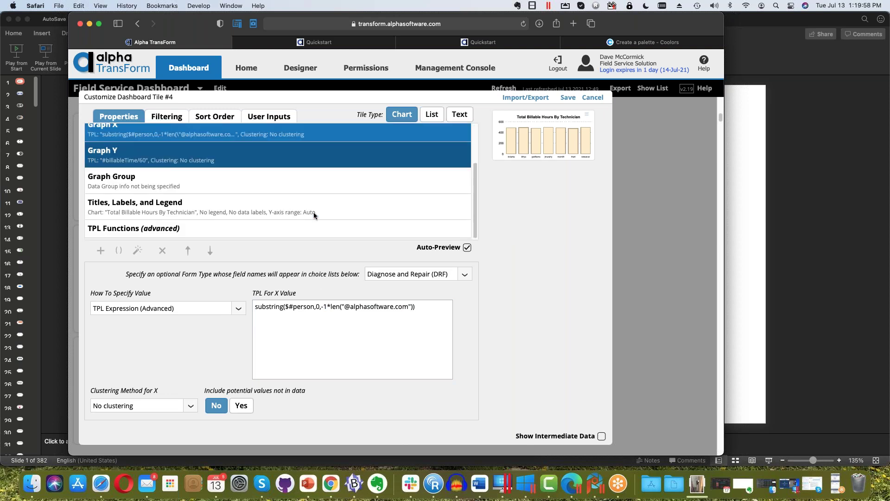
left_click(313, 212)
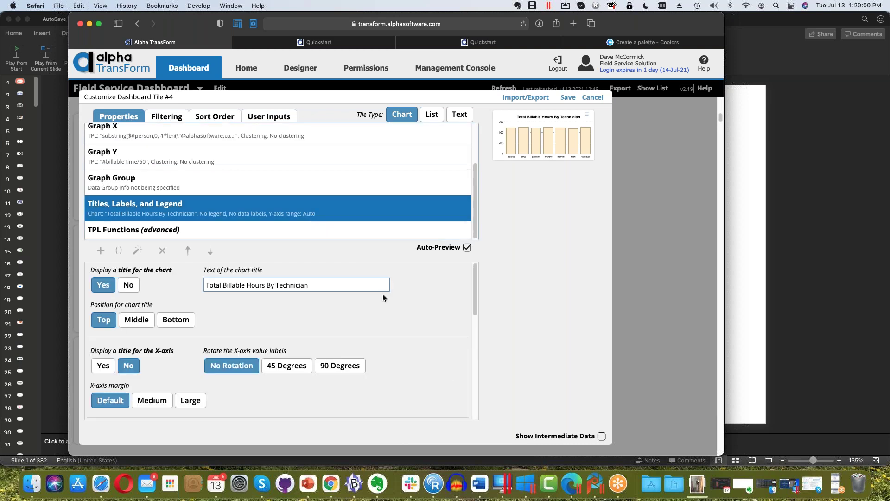
scroll(372, 302, "down", 8)
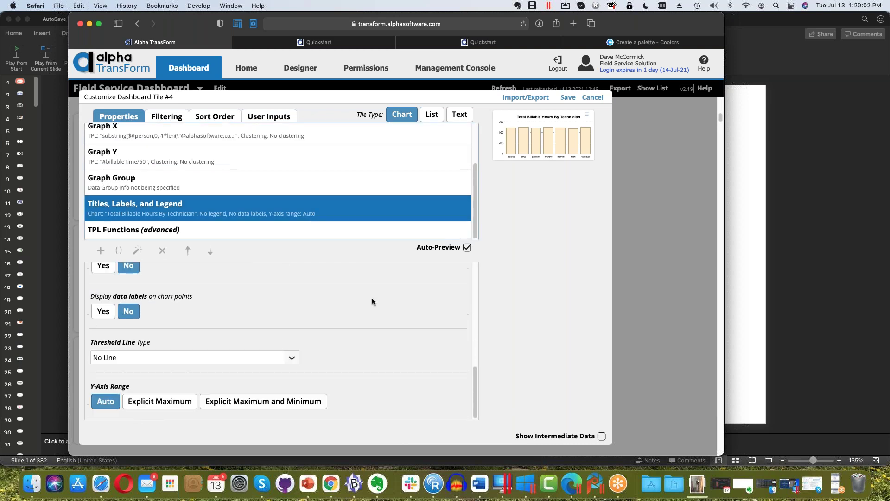
scroll(369, 299, "up", 8)
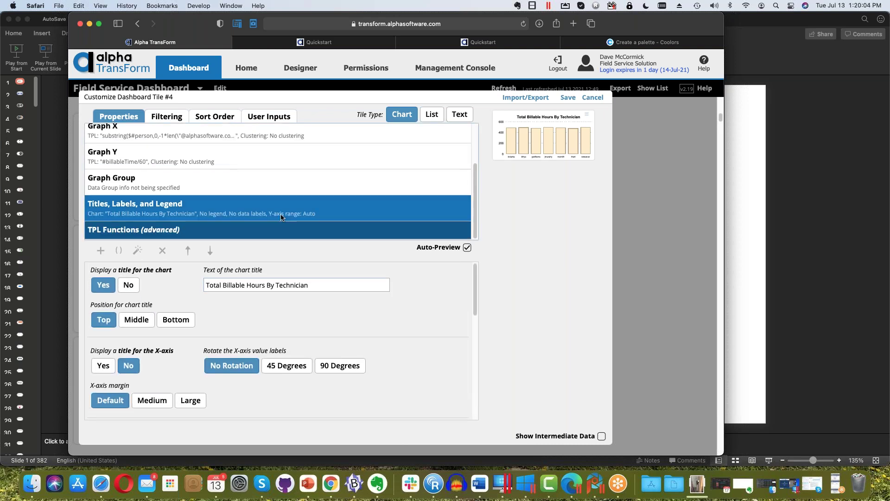
left_click(334, 285)
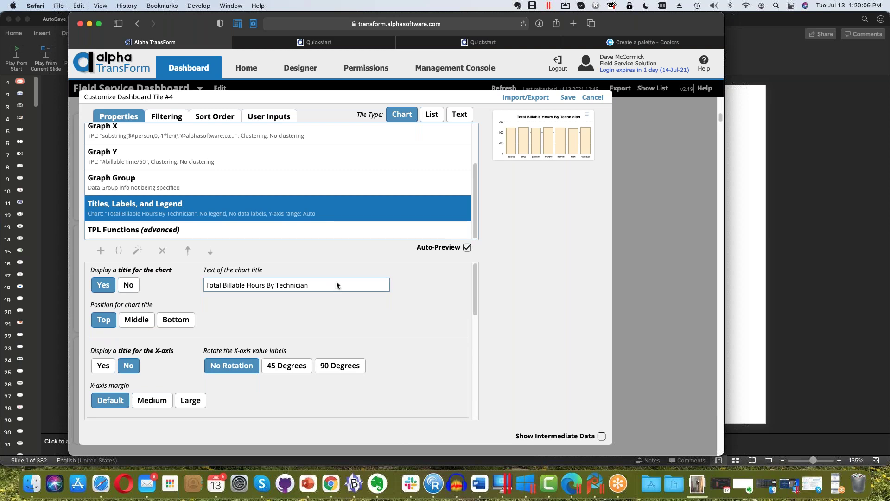
scroll(244, 158, "up", 3)
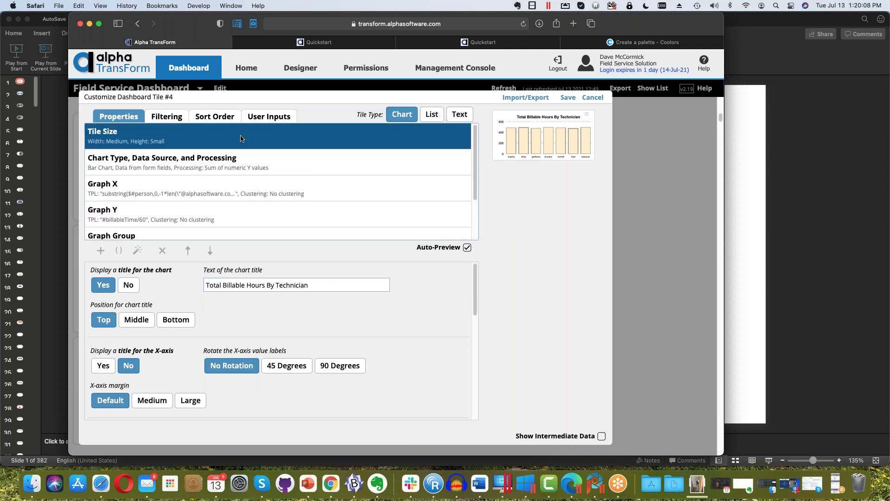
- Review the tile's size, chart type and processing, and Graph Group Colors settings, and close the tile editor without saving
left_click(241, 138)
left_click(255, 167)
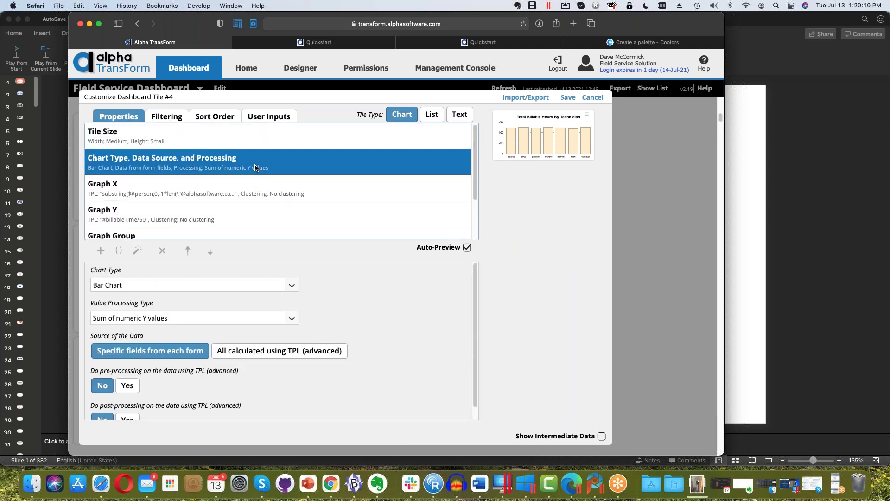
scroll(336, 334, "down", 2)
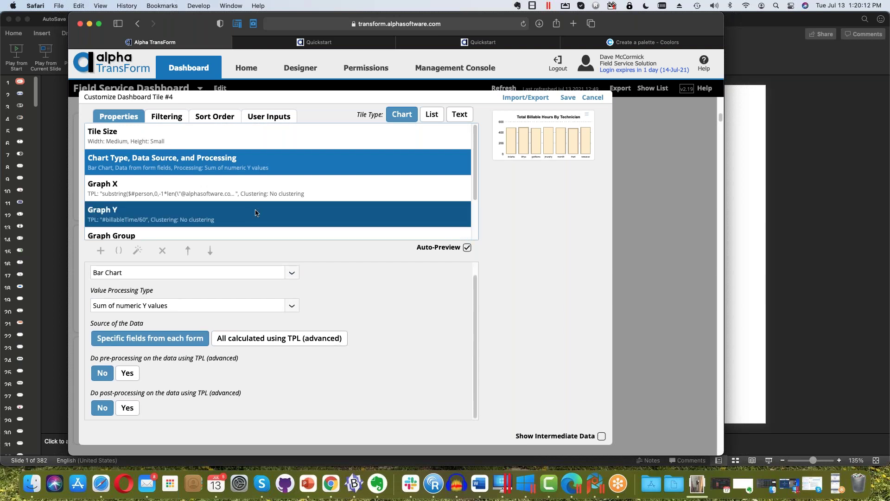
scroll(255, 213, "down", 2)
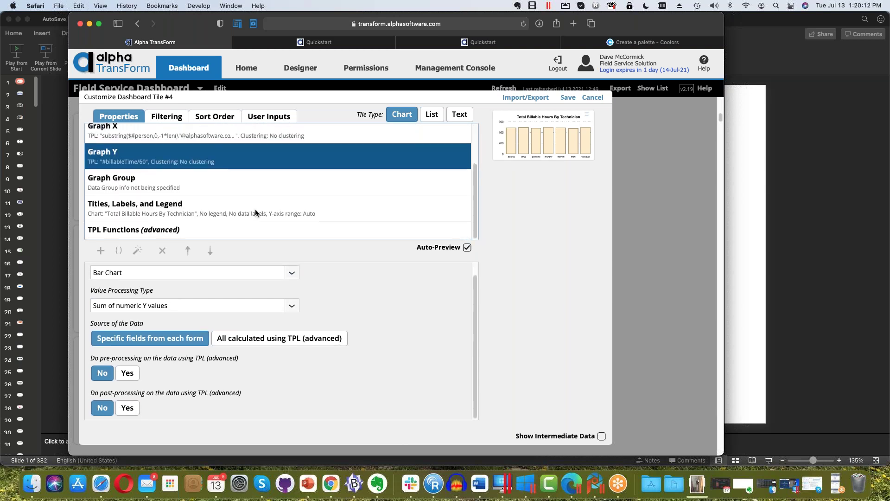
left_click(252, 179)
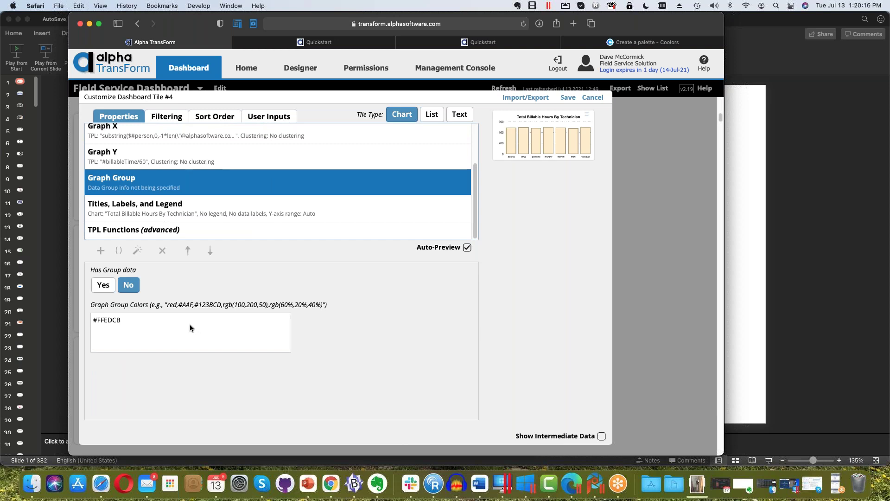
left_click(127, 321)
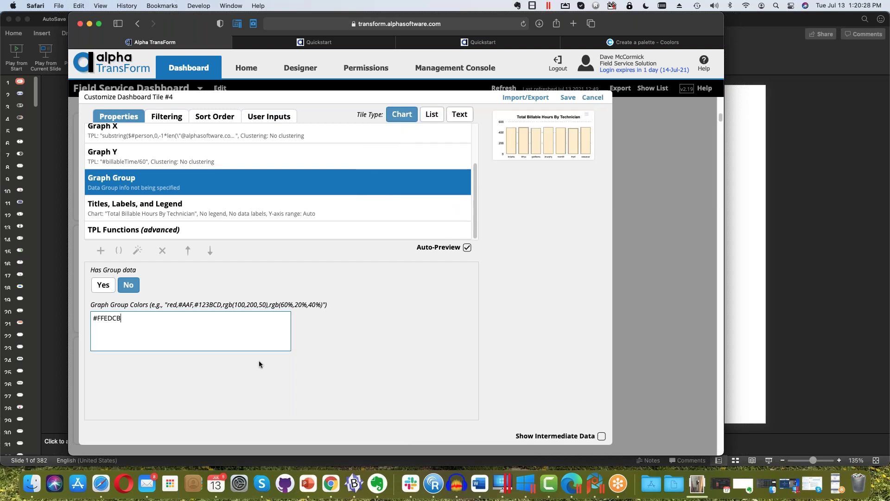
left_click(593, 97)
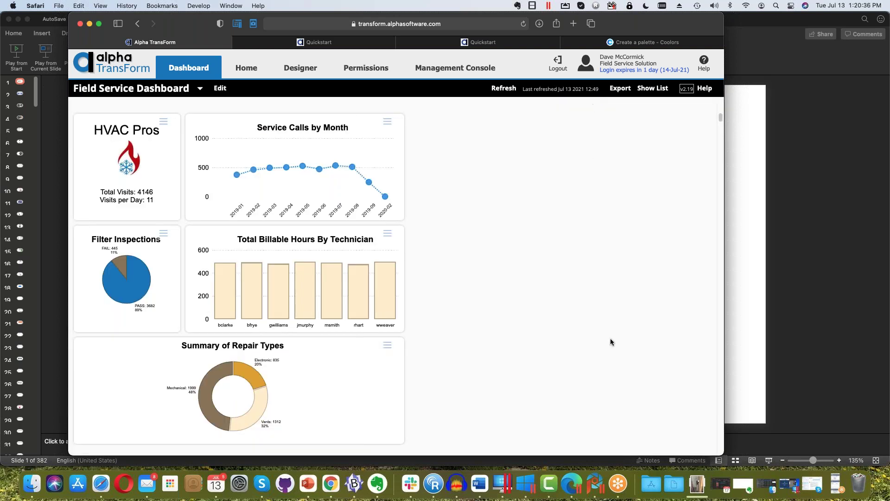
- Switch to GoToWebinar and bring up its Control Panel window
left_click(618, 483)
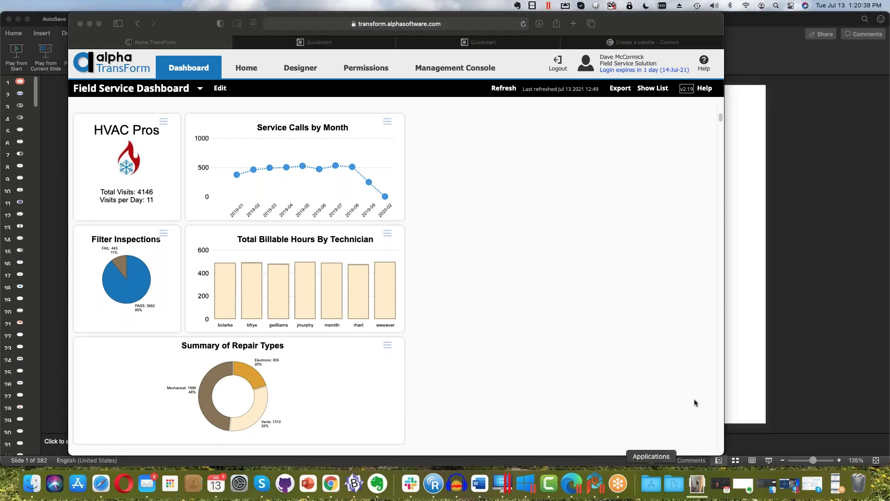
right_click(621, 488)
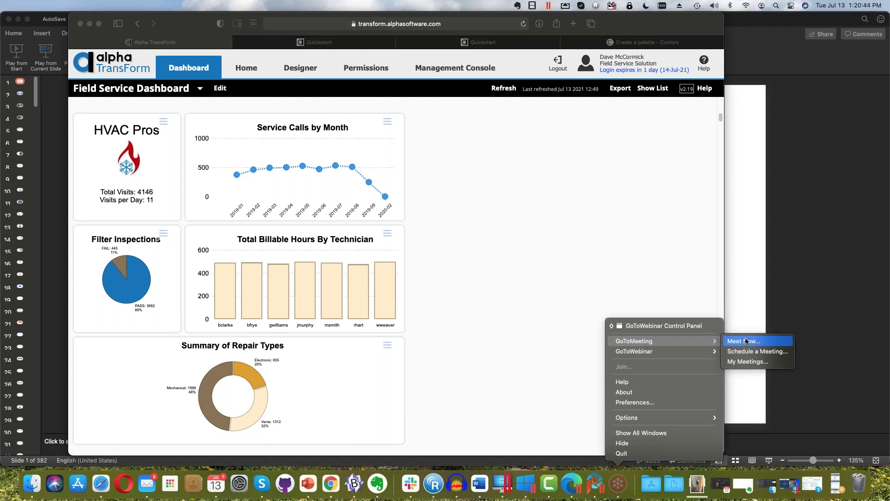
left_click(670, 326)
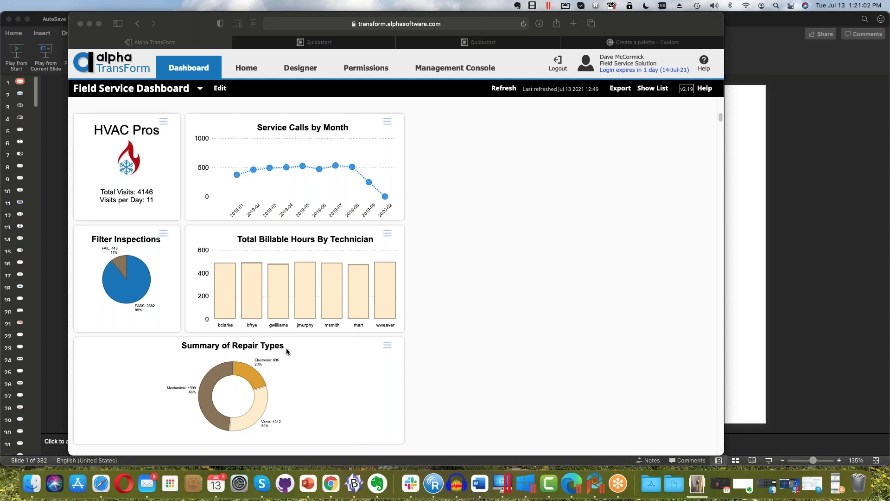
- Return to the Alpha TransForm dashboard, open the Summary of Repair Types tile for editing and review its Tile Size settings
left_click(387, 350)
left_click(387, 349)
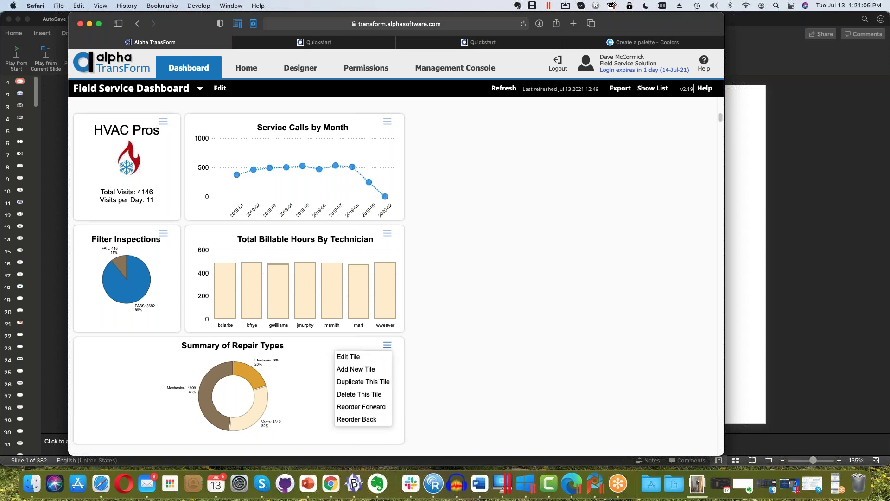
left_click(378, 357)
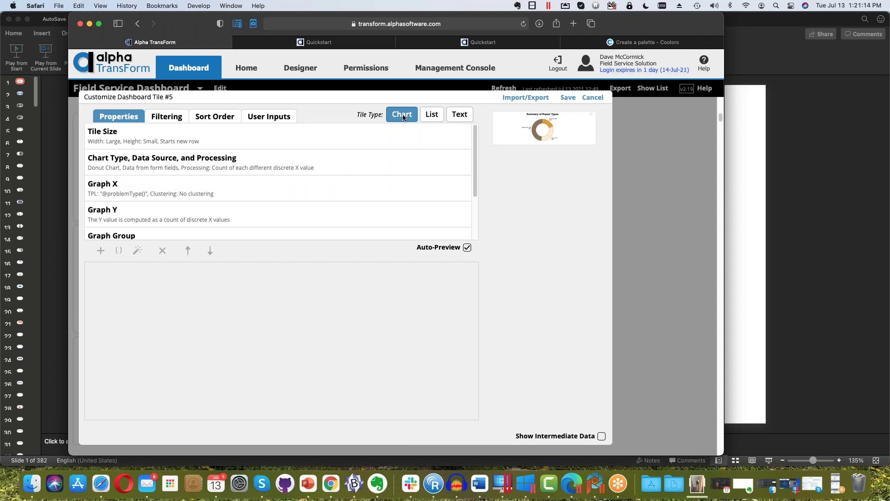
left_click(305, 136)
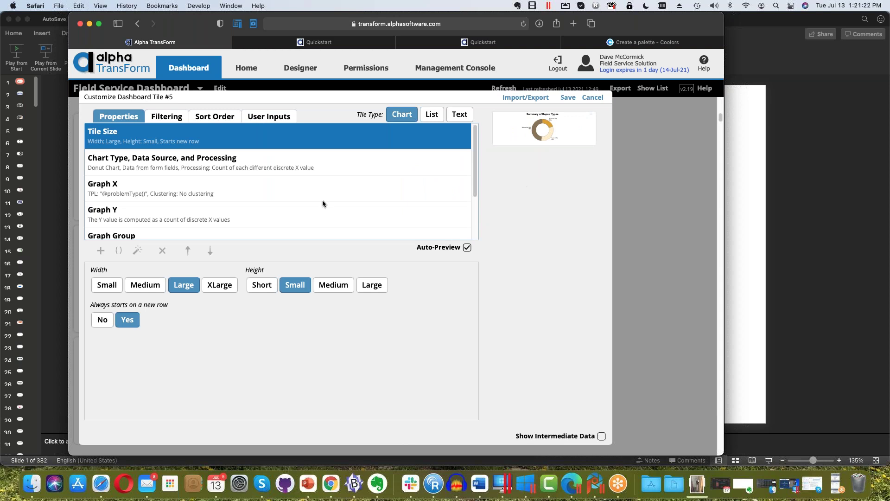
- Review the donut chart's Chart Type, Data Source, and Processing settings and compare them with the enlarged chart preview
left_click(298, 169)
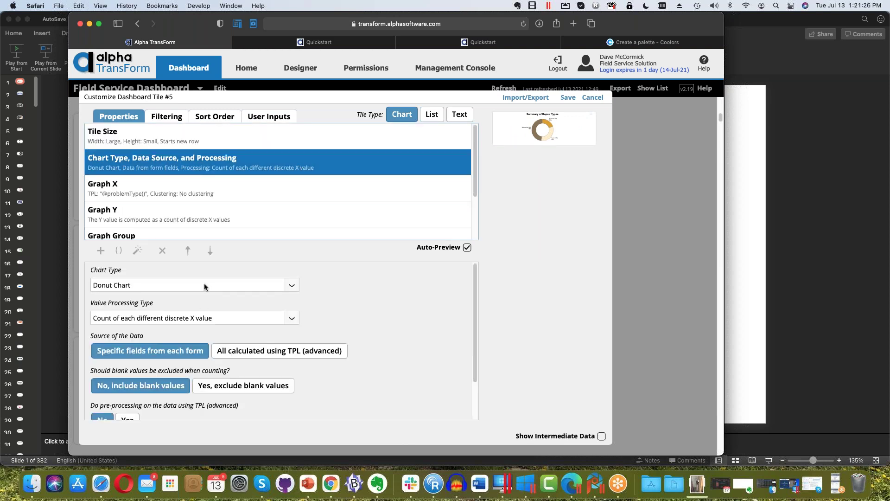
mouse_move(533, 132)
scroll(370, 315, "down", 3)
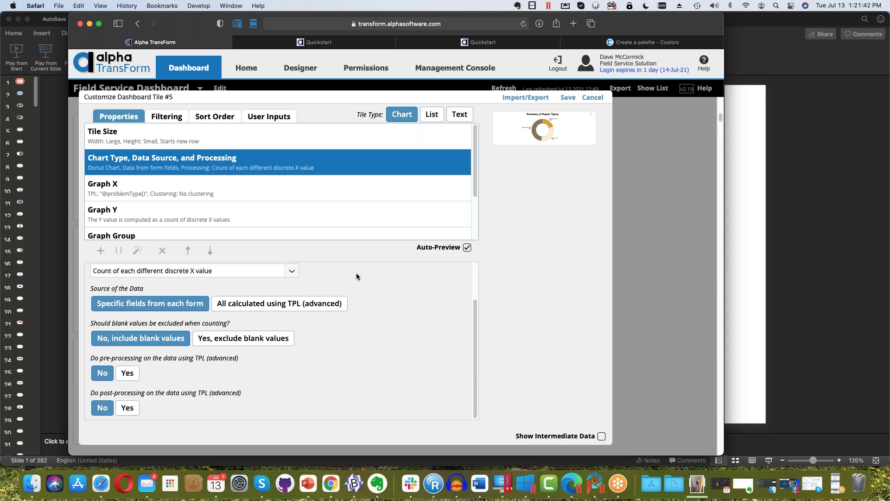
scroll(340, 282, "up", 3)
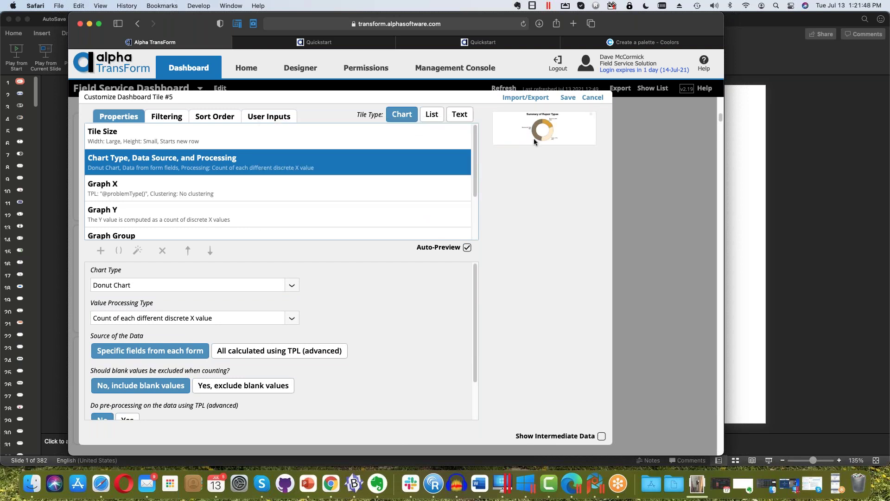
mouse_move(558, 119)
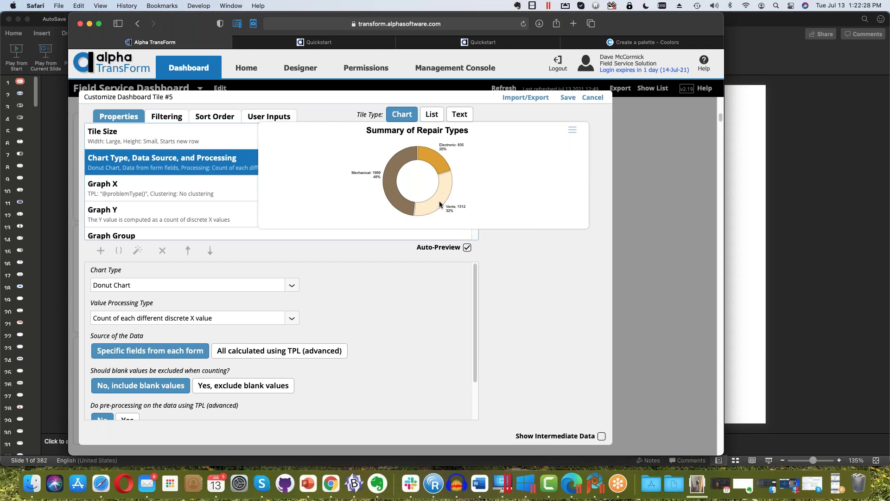
left_click(582, 131)
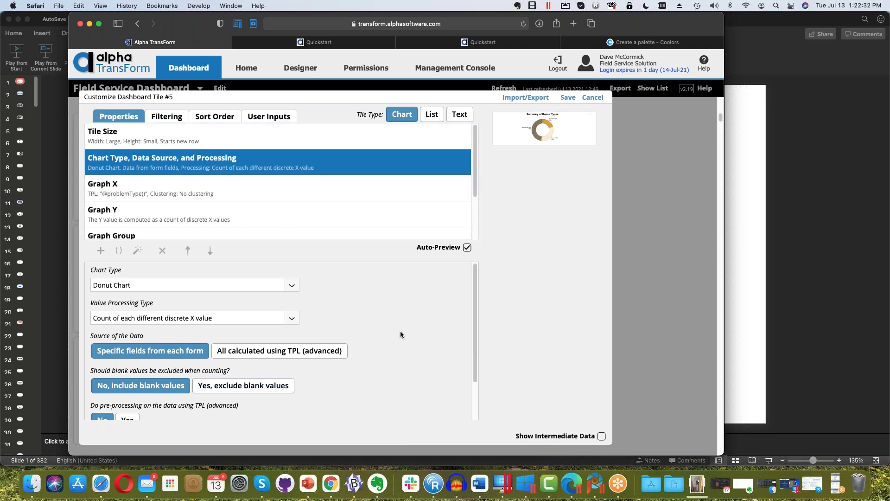
left_click(149, 191)
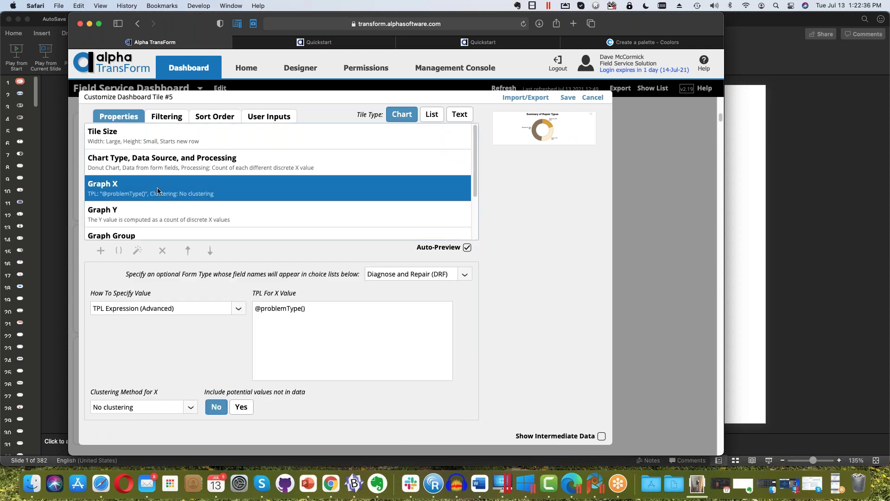
left_click_drag(316, 310, 246, 306)
left_click(259, 307)
left_click_drag(306, 307, 254, 307)
left_click(311, 307)
mouse_move(310, 308)
left_mouse_down()
mouse_move(258, 306)
mouse_move(324, 308)
left_mouse_up()
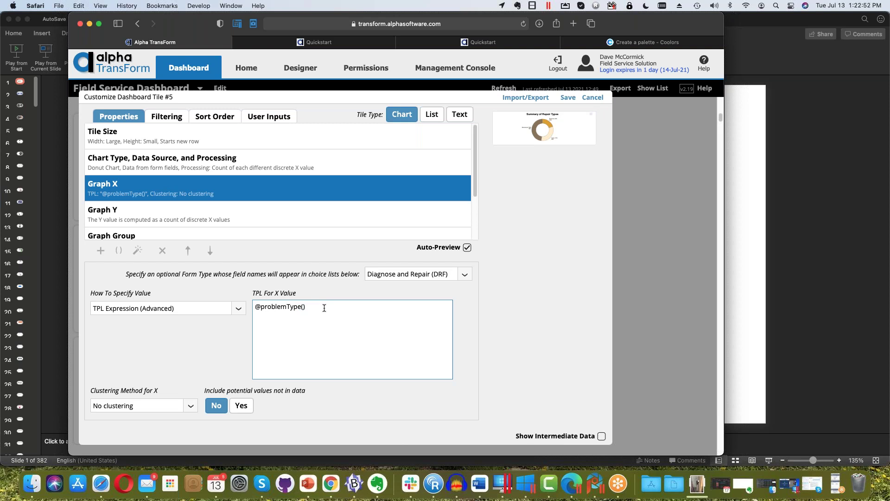
left_click(276, 293)
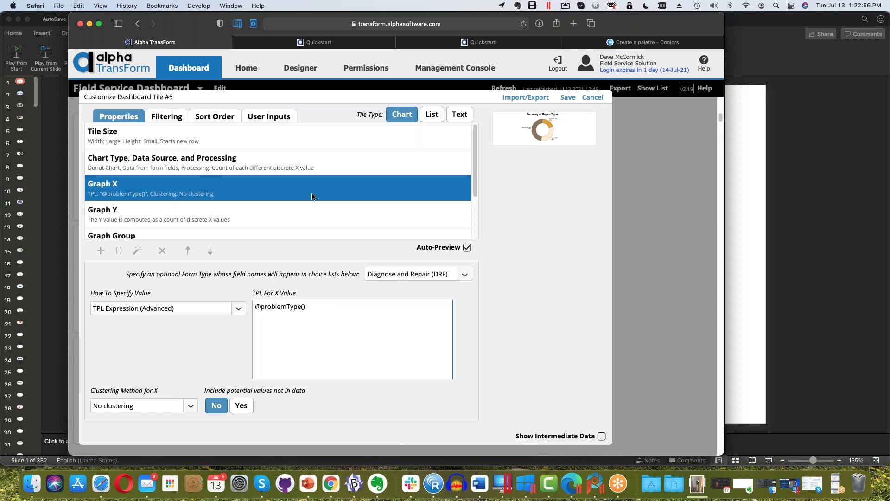
scroll(312, 193, "down", 3)
left_click(331, 225)
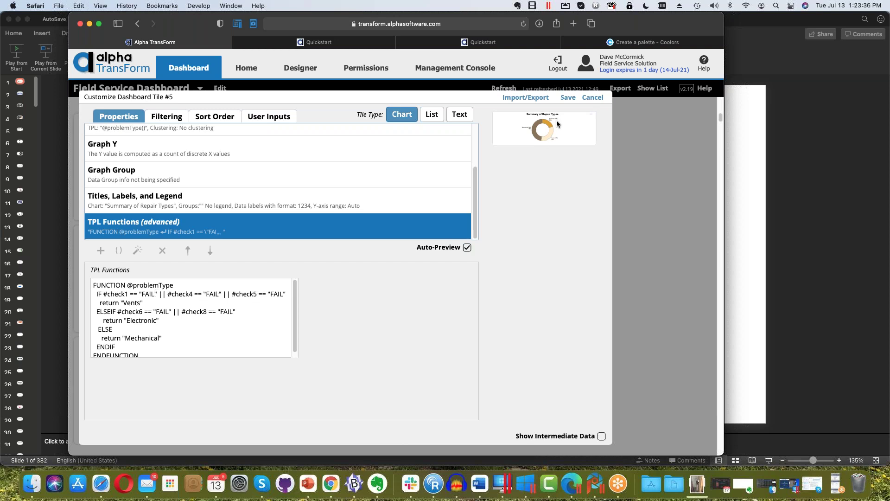
mouse_move(557, 124)
scroll(259, 178, "up", 3)
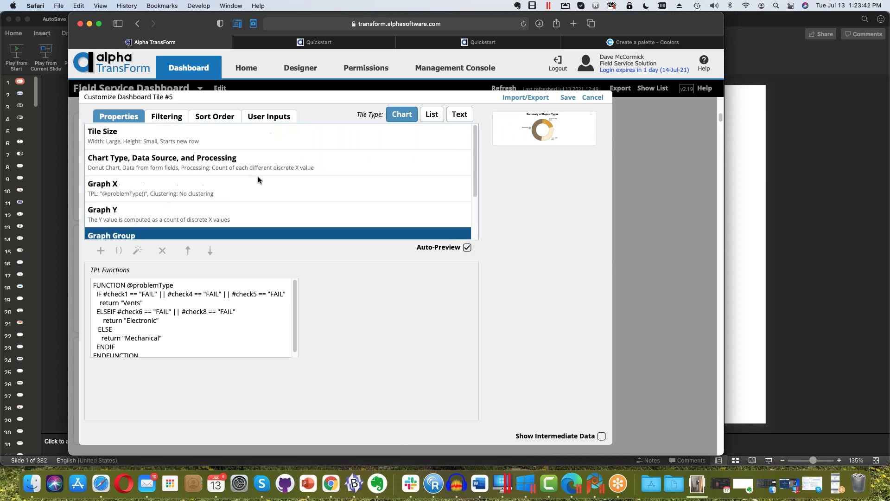
left_click(259, 179)
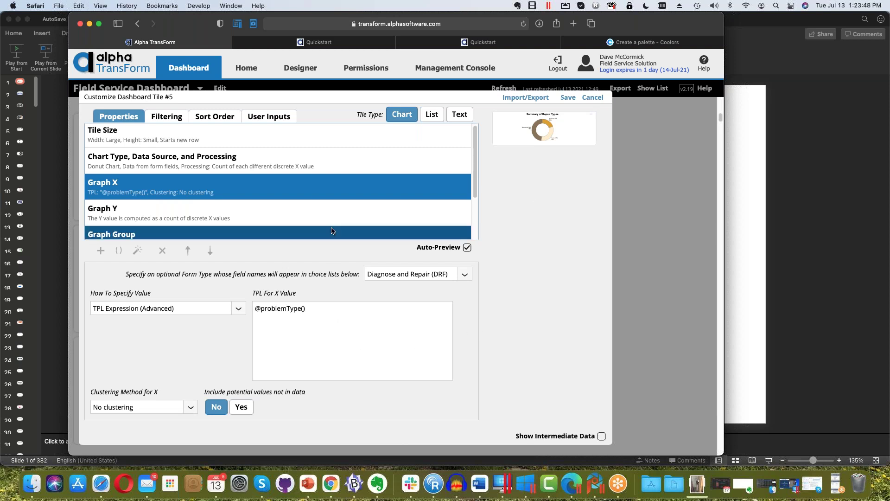
- Show the tile's intermediate data and examine the X values in the Collected Data table
scroll(331, 232, "down", 1)
scroll(331, 229, "down", 1)
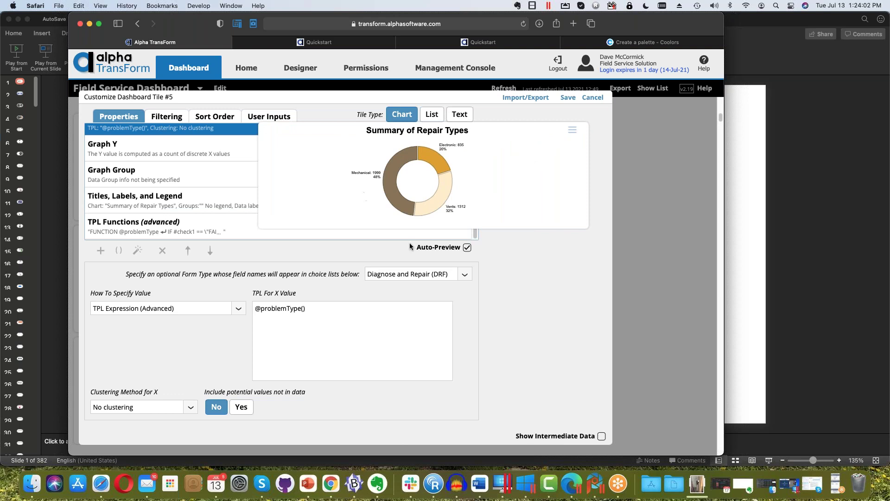
left_click(600, 436)
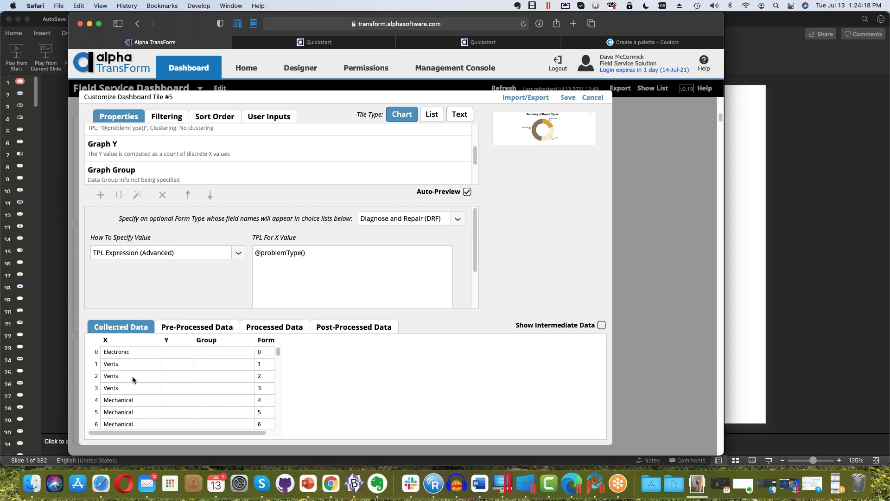
scroll(262, 402, "down", 1)
scroll(262, 402, "down", 1)
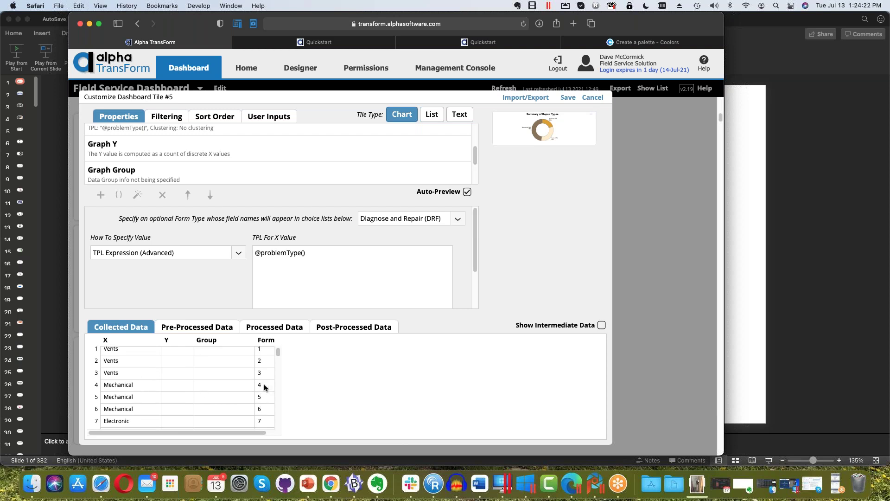
scroll(264, 403, "down", 3)
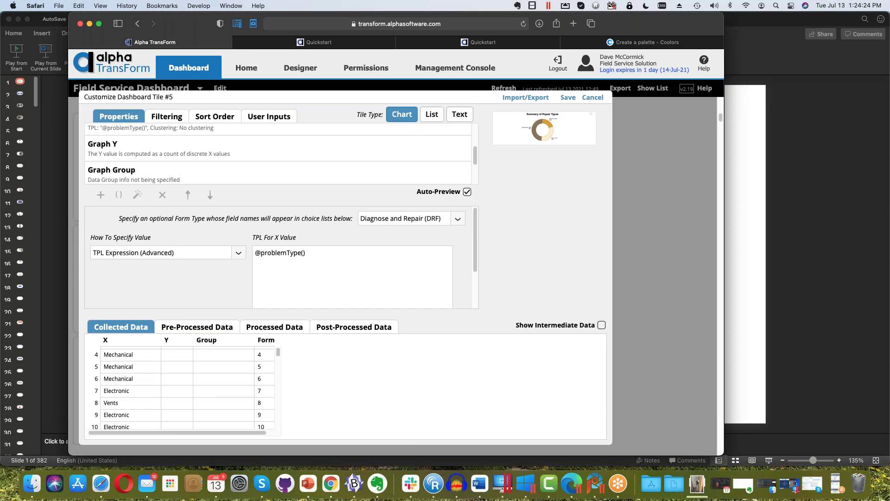
scroll(262, 390, "down", 8)
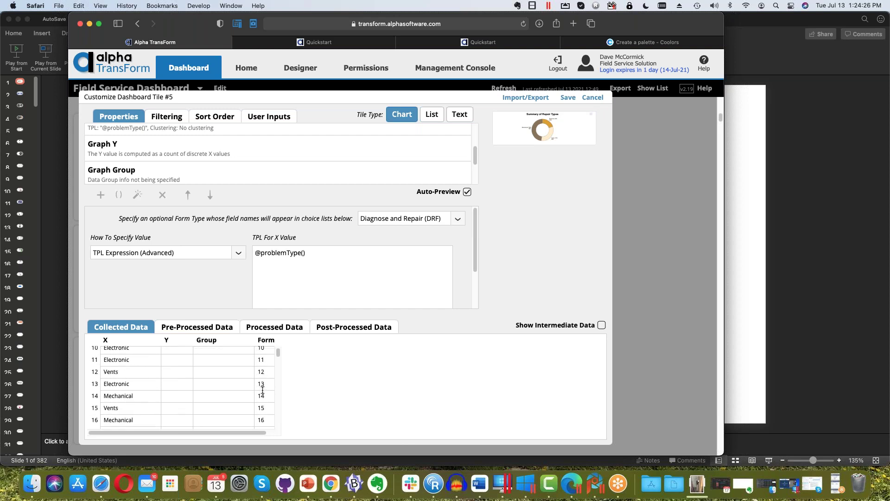
scroll(259, 393, "down", 8)
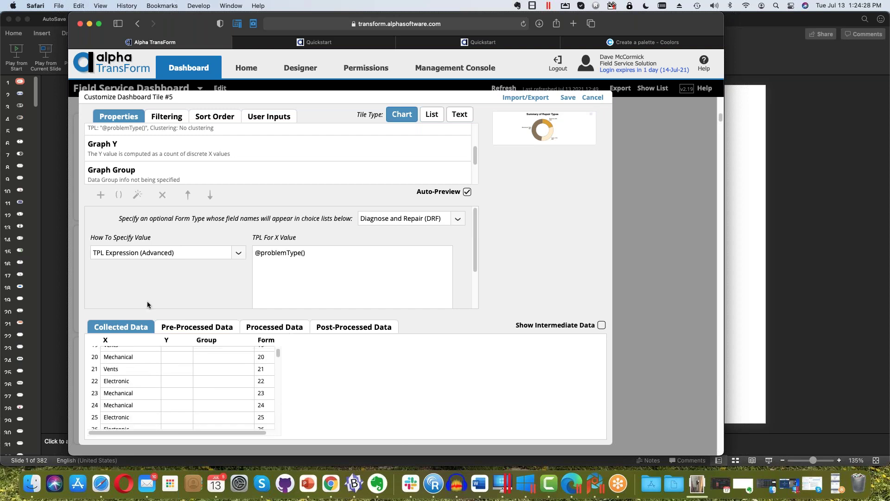
scroll(134, 374, "down", 16)
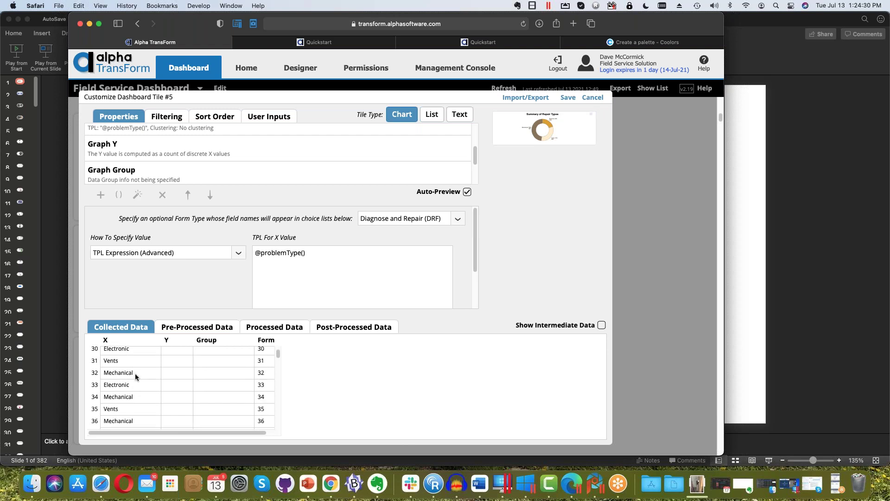
scroll(167, 376, "down", 15)
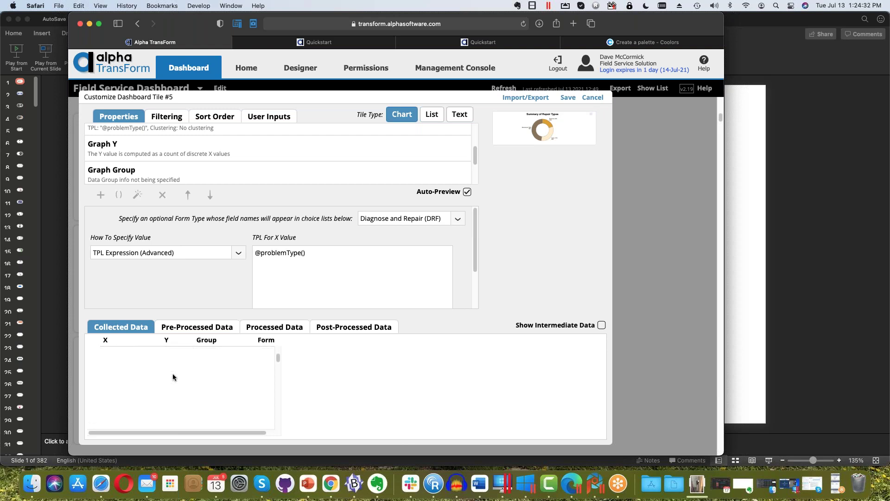
- Compare the first Collected Data rows with the enlarged donut chart preview and leave the tile editor without saving
scroll(170, 374, "up", 10)
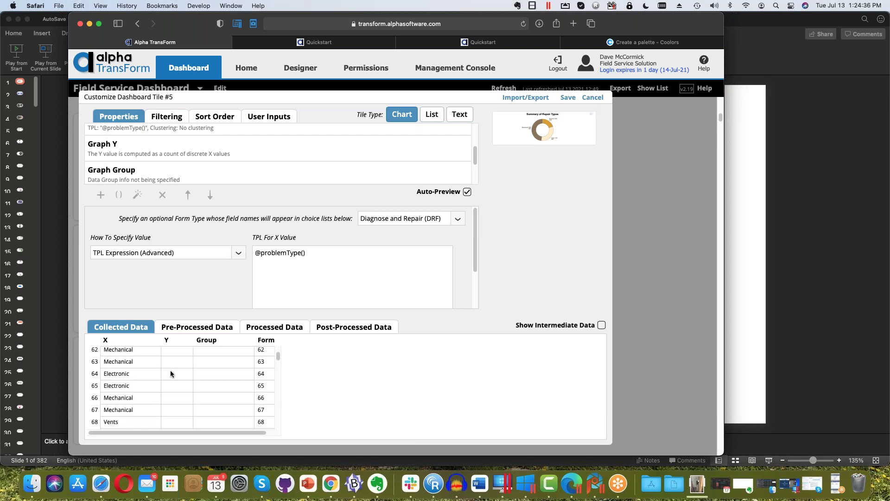
scroll(170, 370, "up", 3)
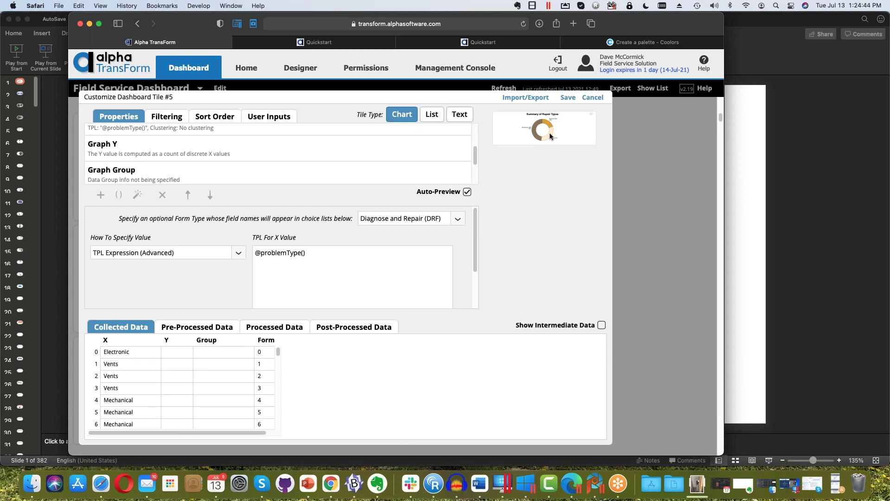
mouse_move(550, 136)
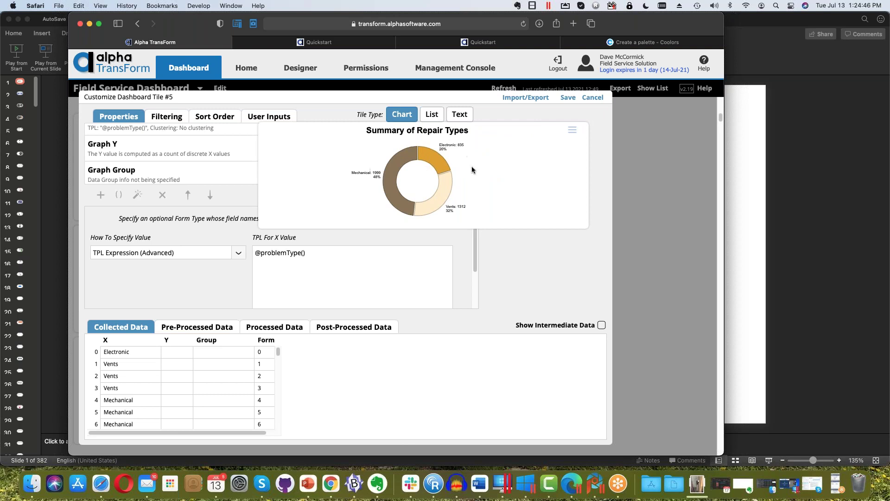
left_click(585, 99)
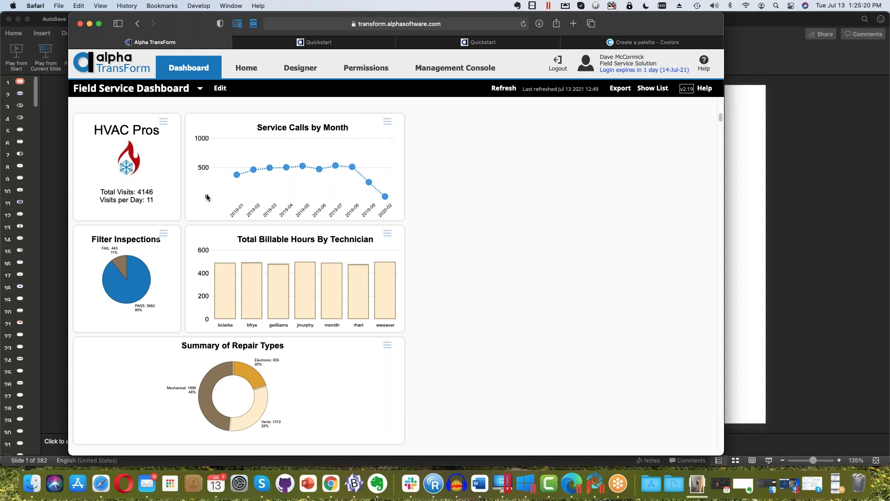
- Switch to GoToMeeting to show the GoToWebinar Control Panel, and return to the Alpha TransForm dashboard in Safari
left_click(618, 485)
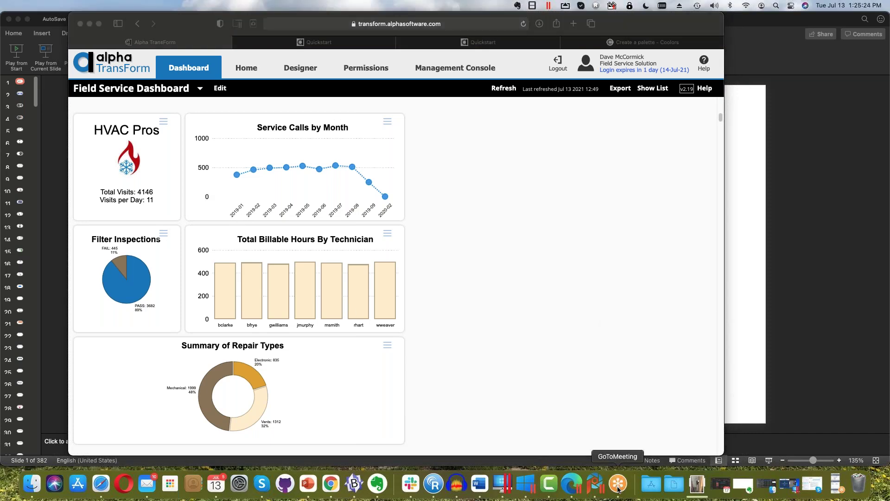
right_click(617, 487)
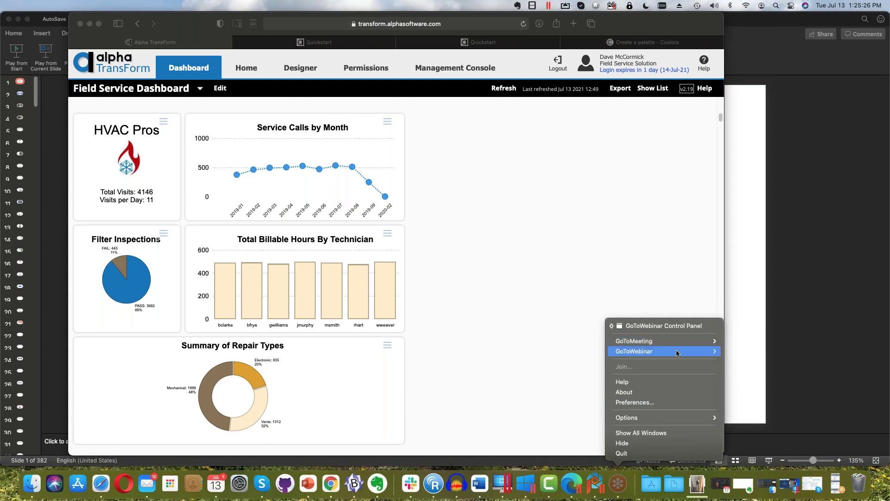
left_click(679, 327)
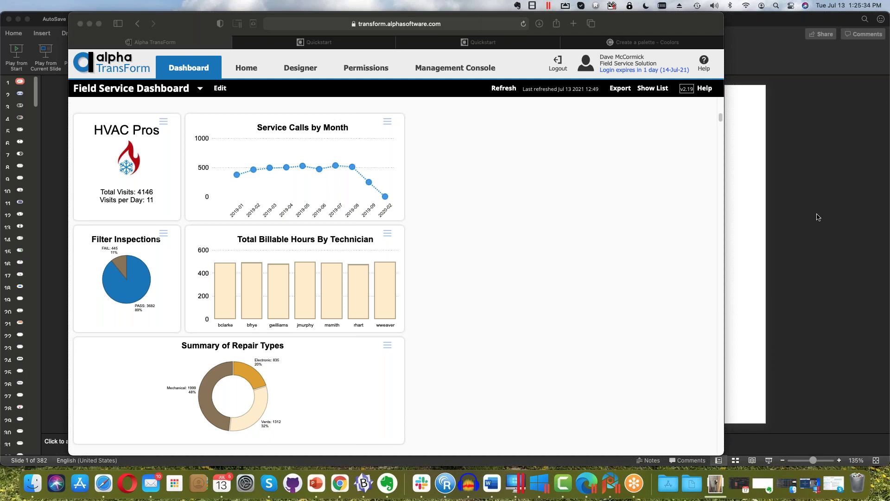
left_click(499, 256)
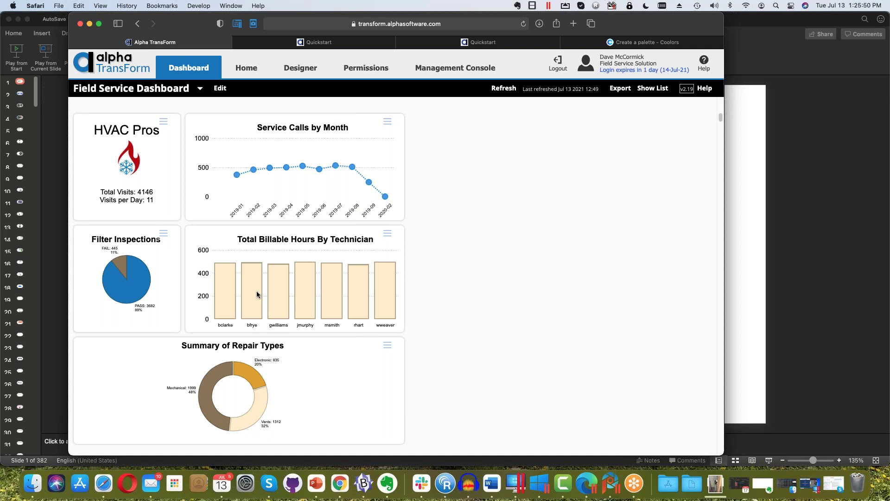
- Drill into the second technician's bar in the Total Billable Hours By Technician chart and look through the underlying form list
left_click(248, 271)
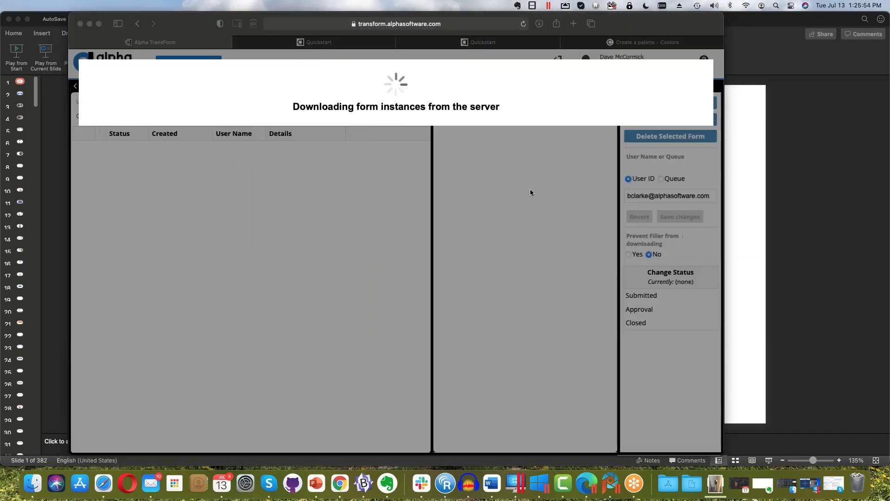
scroll(280, 206, "down", 5)
scroll(274, 213, "up", 5)
scroll(265, 241, "down", 5)
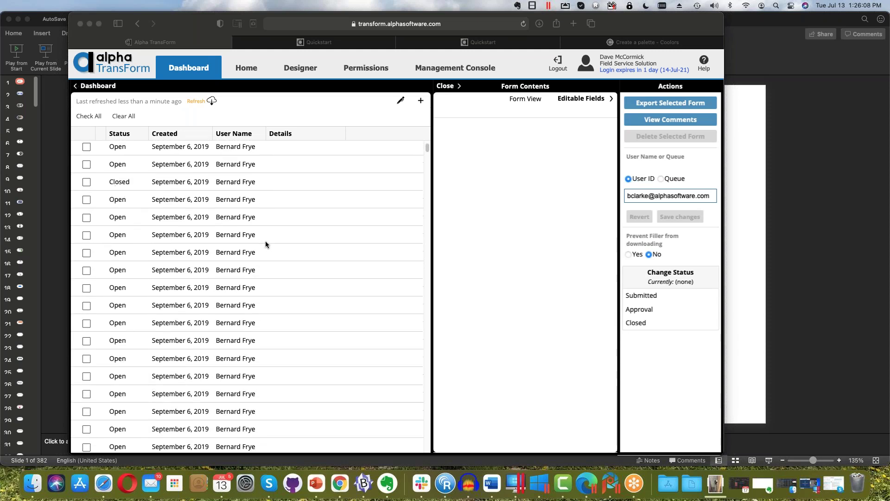
scroll(278, 241, "up", 5)
left_click(222, 238)
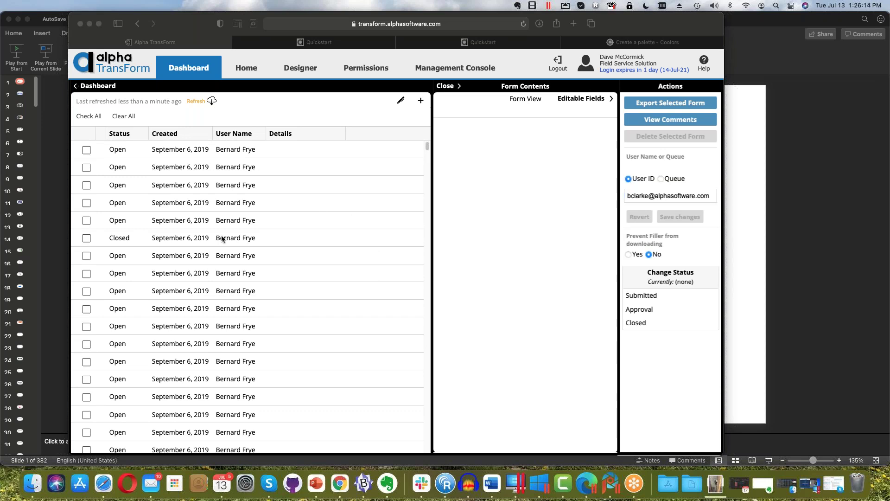
- Check all forms in the technician's list and open them for export
left_click(81, 115)
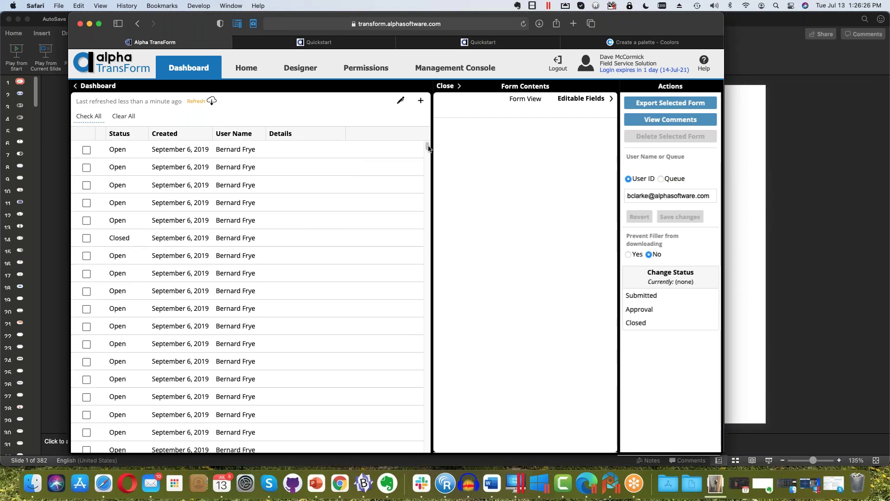
left_click(88, 117)
scroll(233, 317, "down", 5)
scroll(234, 317, "up", 5)
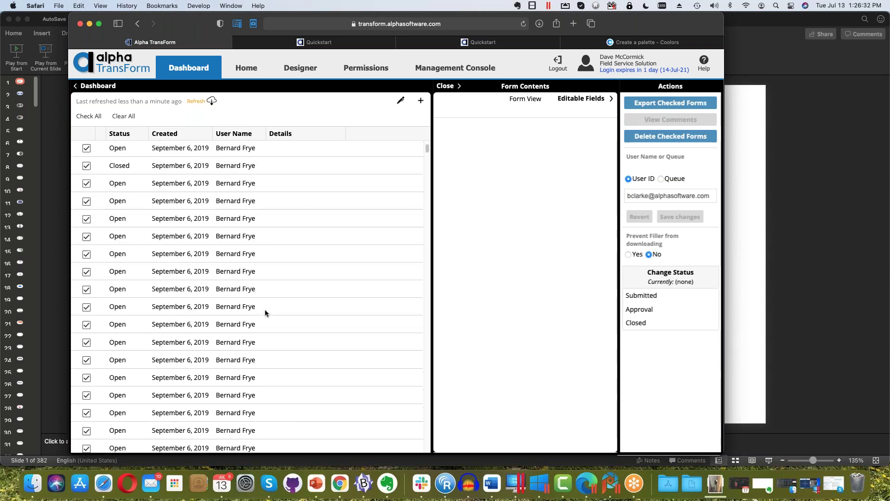
left_click(698, 103)
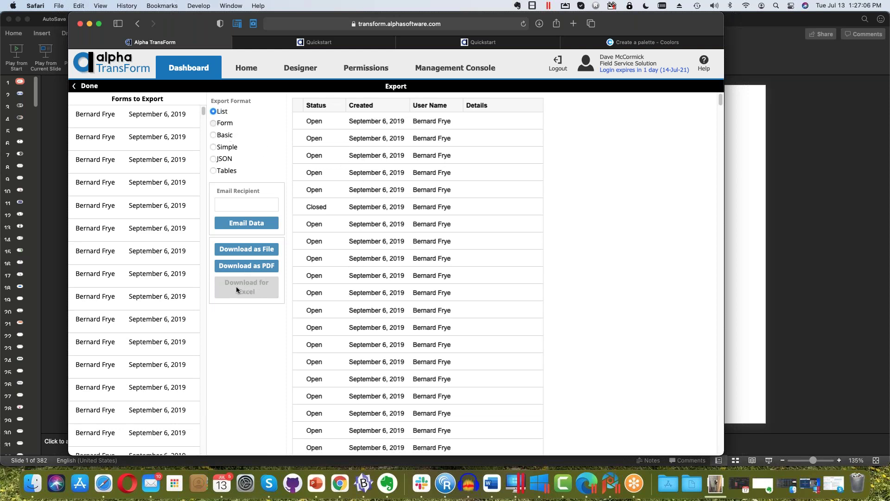
- Preview the checked forms in the Form and Basic export formats
key("Down")
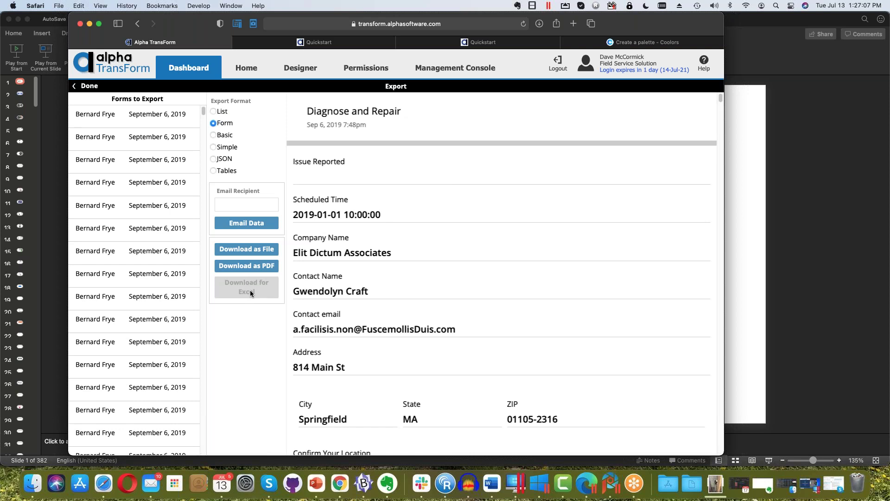
left_click(214, 135)
scroll(449, 266, "down", 10)
scroll(448, 264, "down", 3)
scroll(447, 264, "up", 15)
- Leave the technician's form list and return to the Field Service Dashboard
left_click(848, 213)
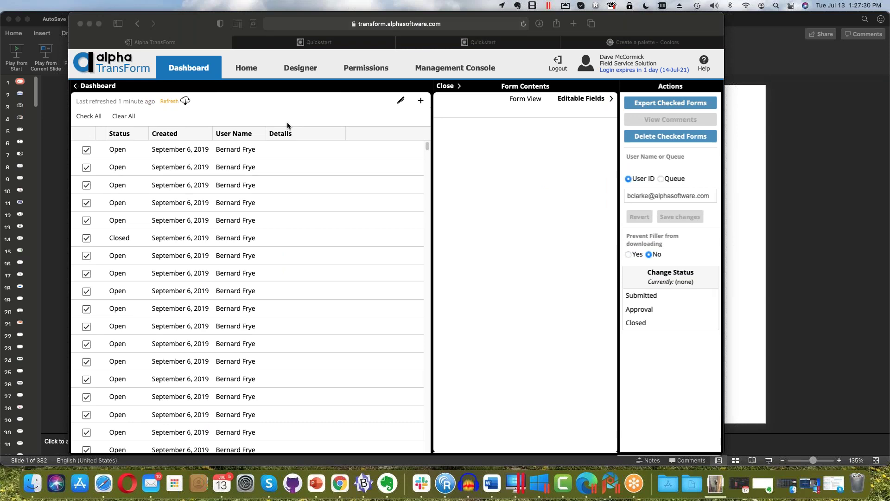
left_click(102, 88)
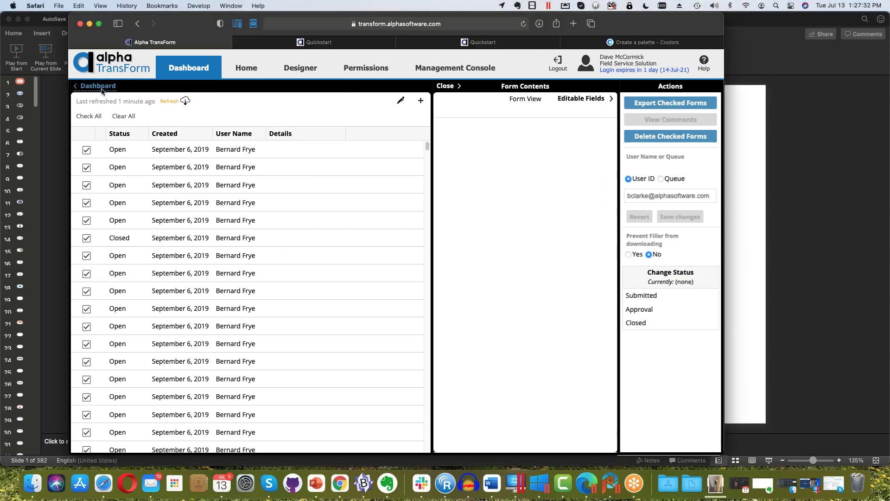
left_click(102, 88)
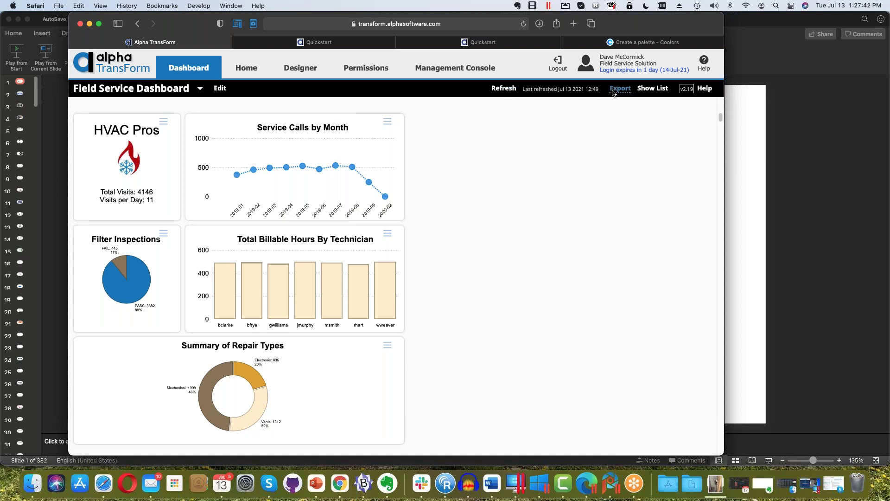
left_click(221, 89)
left_click(579, 111)
left_click(845, 210)
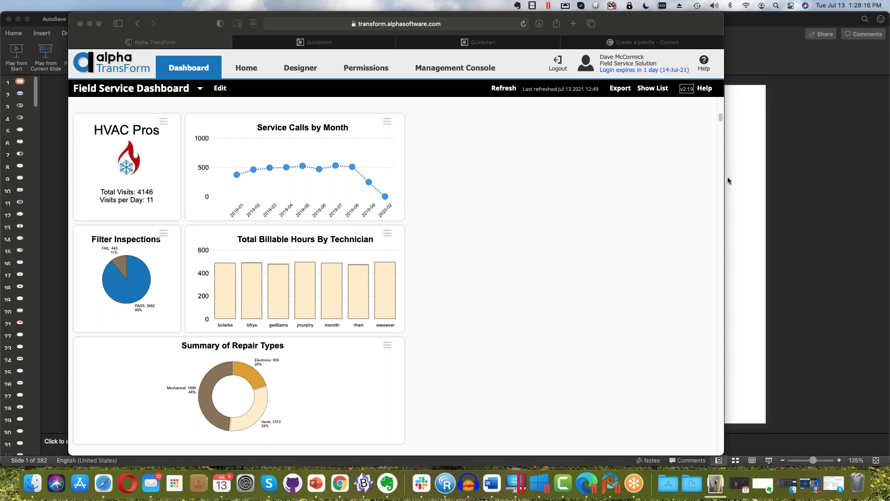
- Open the dashboard's export options, look at the email recipient field, and choose to download the dashboard as a PDF
left_click(619, 88)
left_click(617, 91)
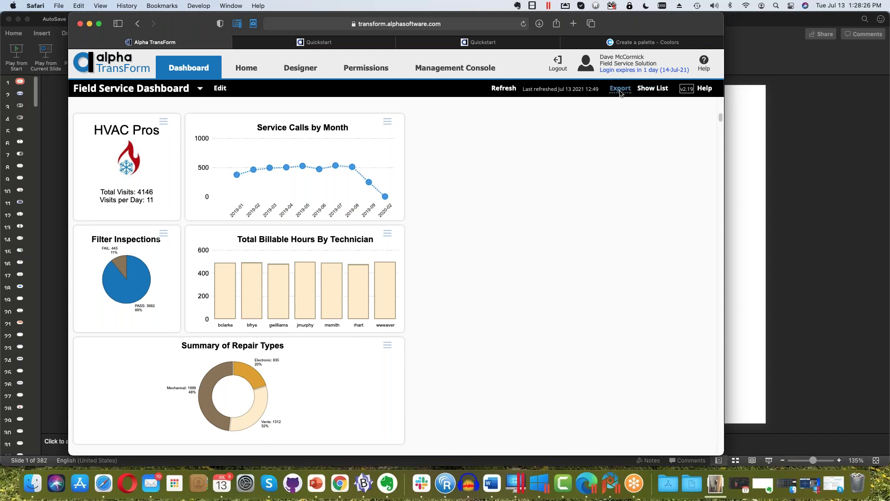
left_click(620, 91)
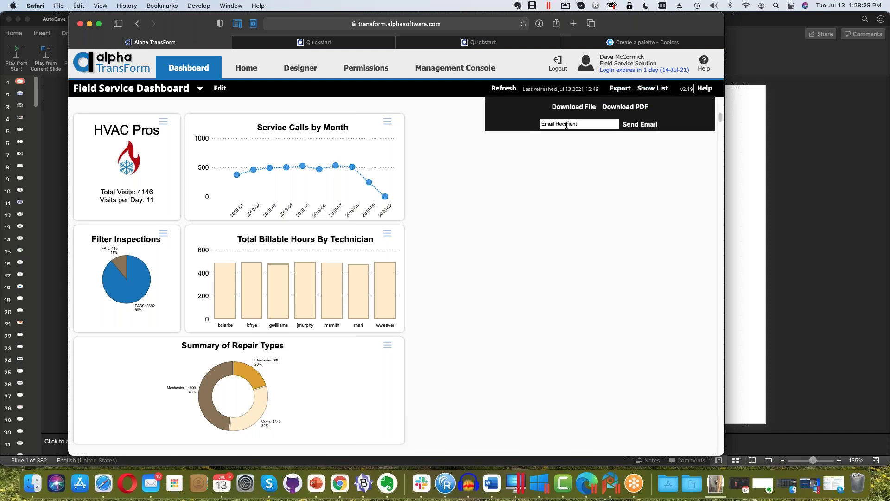
left_click(582, 123)
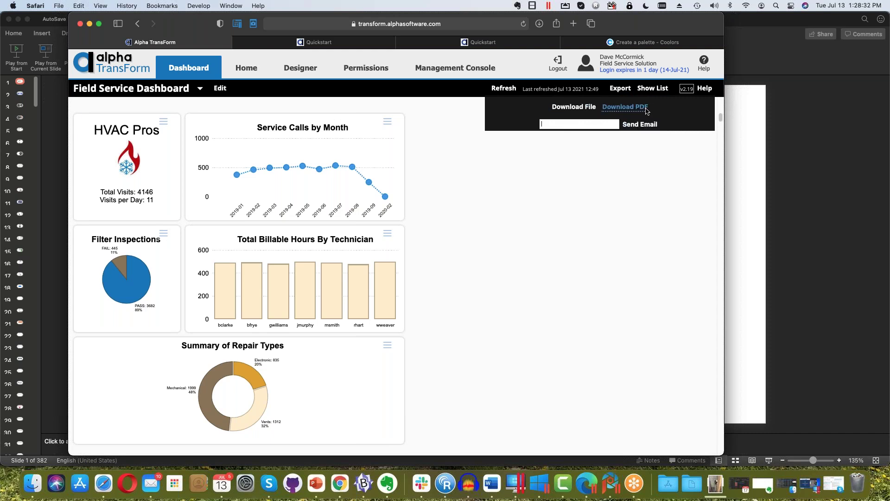
left_click(647, 110)
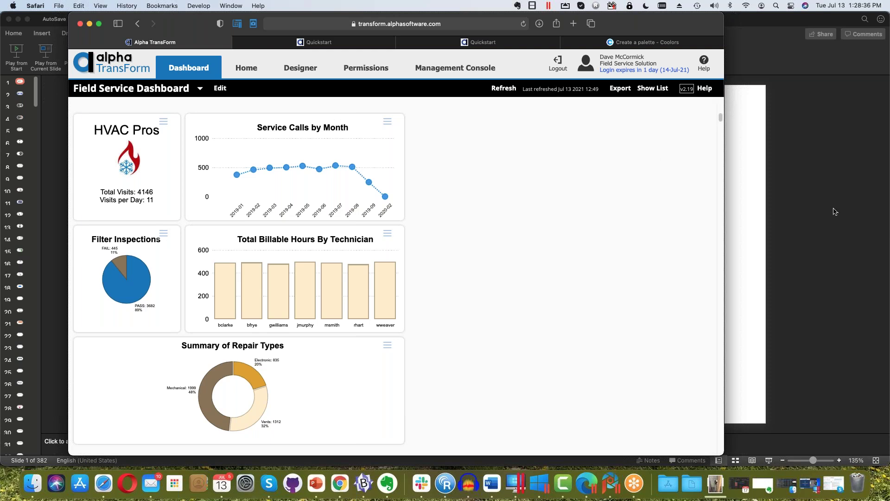